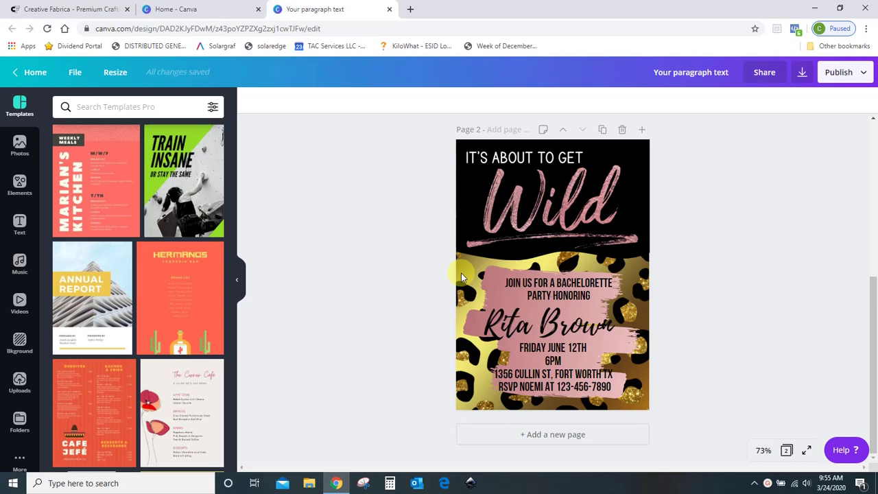
pyautogui.click(18, 385)
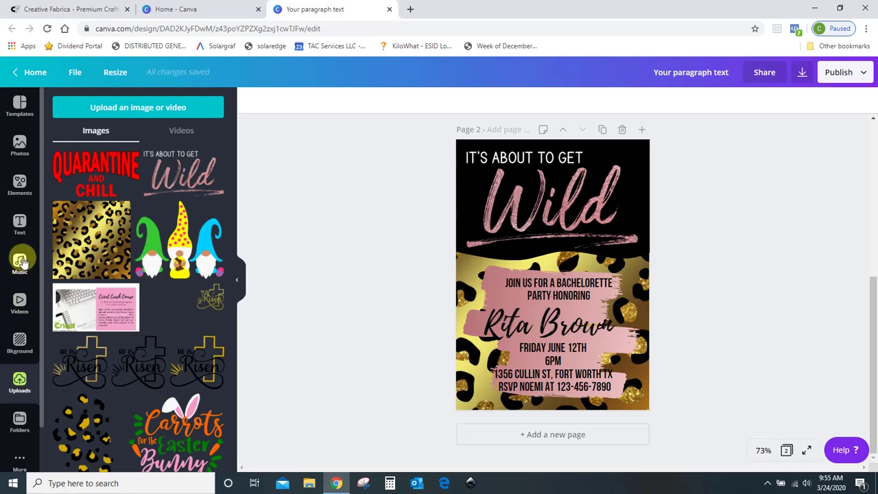
pyautogui.click(19, 184)
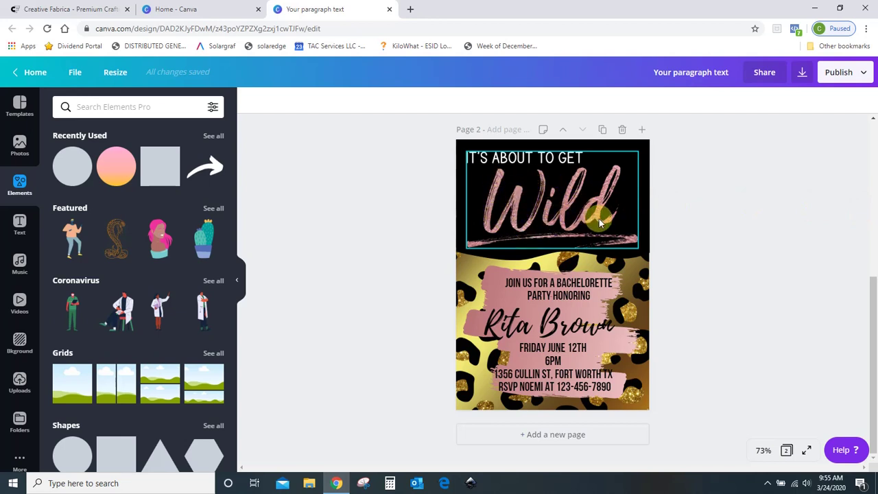
pyautogui.moveTo(597, 210)
pyautogui.mouseDown()
pyautogui.moveTo(749, 208)
pyautogui.moveTo(527, 211)
pyautogui.moveTo(585, 205)
pyautogui.moveTo(633, 225)
pyautogui.moveTo(606, 228)
pyautogui.moveTo(594, 282)
pyautogui.moveTo(594, 208)
pyautogui.mouseUp()
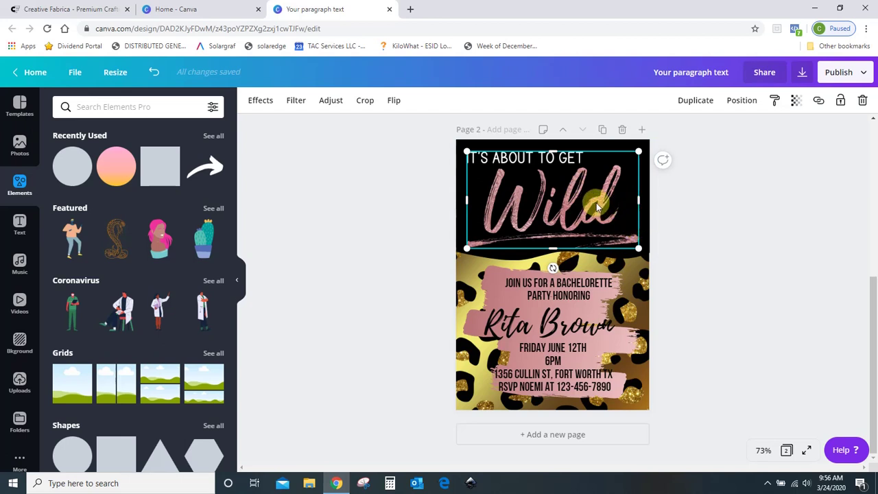
pyautogui.click(478, 286)
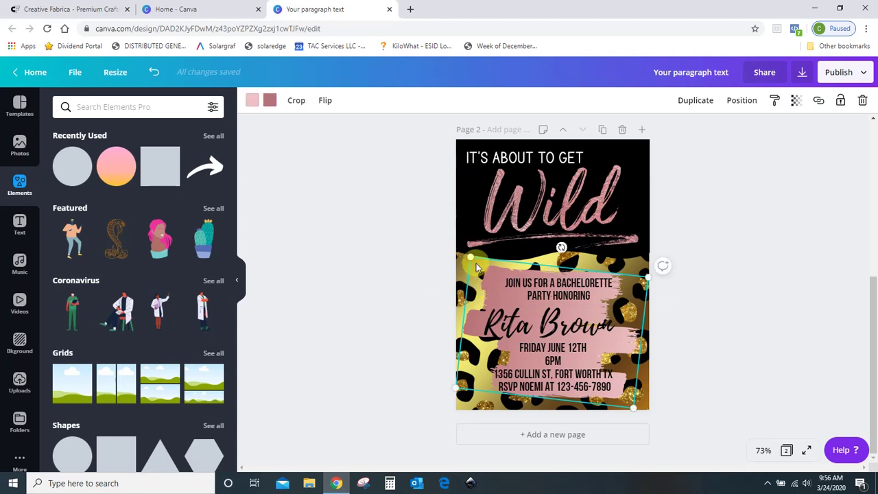
# Step: Add a temporary text box to page 2, browse the font list for available fonts, and delete the text box
pyautogui.press('t')
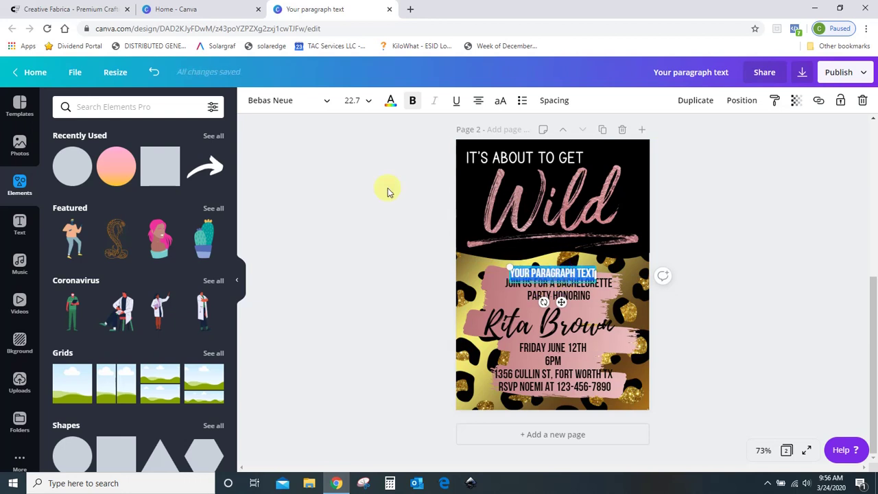
pyautogui.click(287, 104)
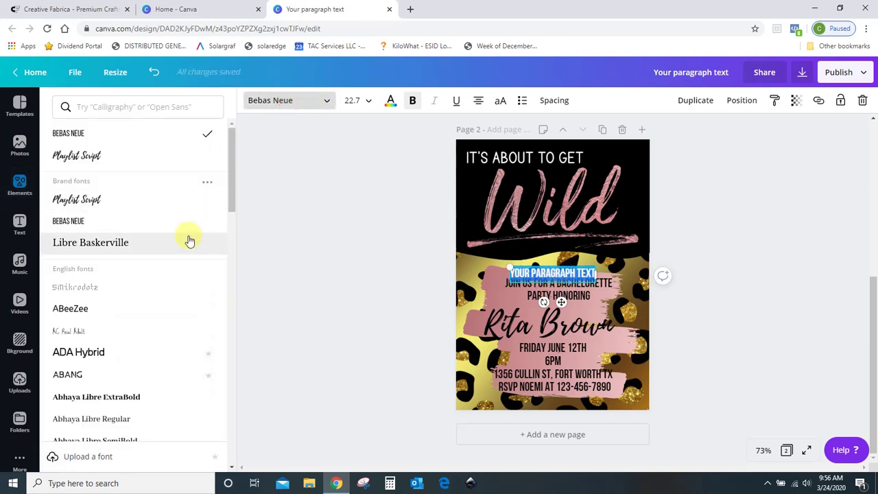
pyautogui.scroll(-15, 185, 247)
pyautogui.scroll(-15, 174, 273)
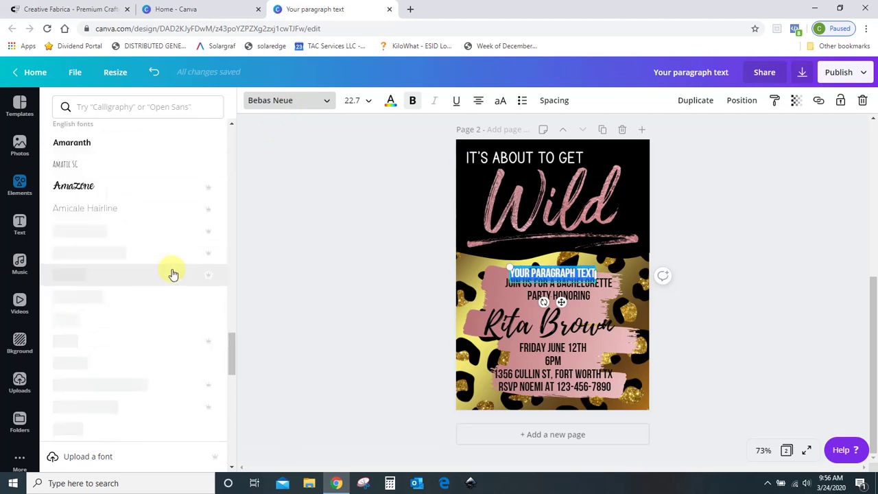
pyautogui.scroll(-15, 172, 275)
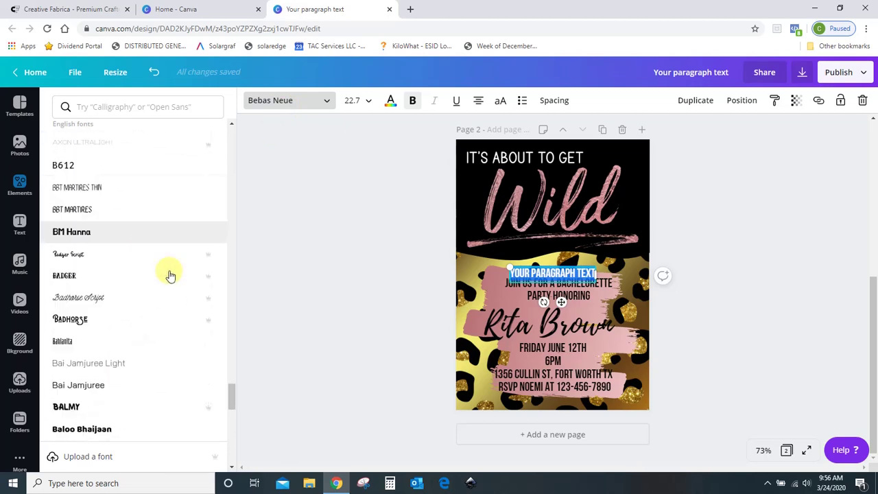
pyautogui.scroll(-15, 171, 276)
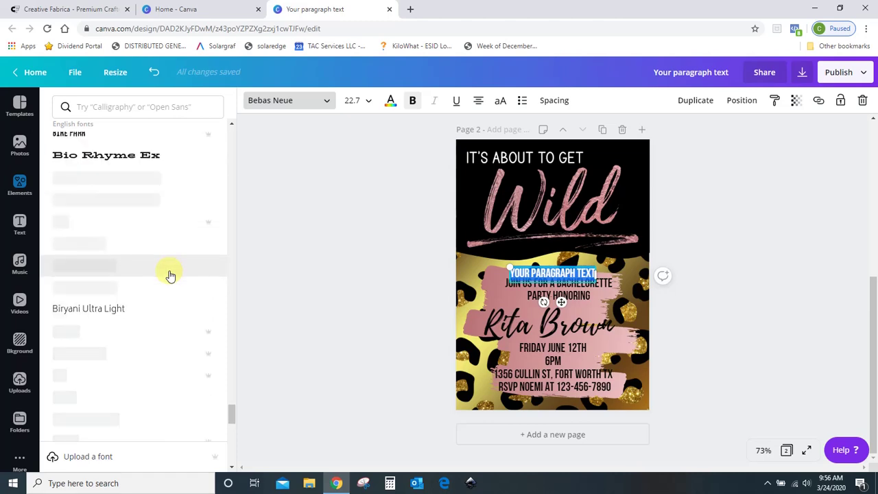
pyautogui.scroll(-15, 171, 275)
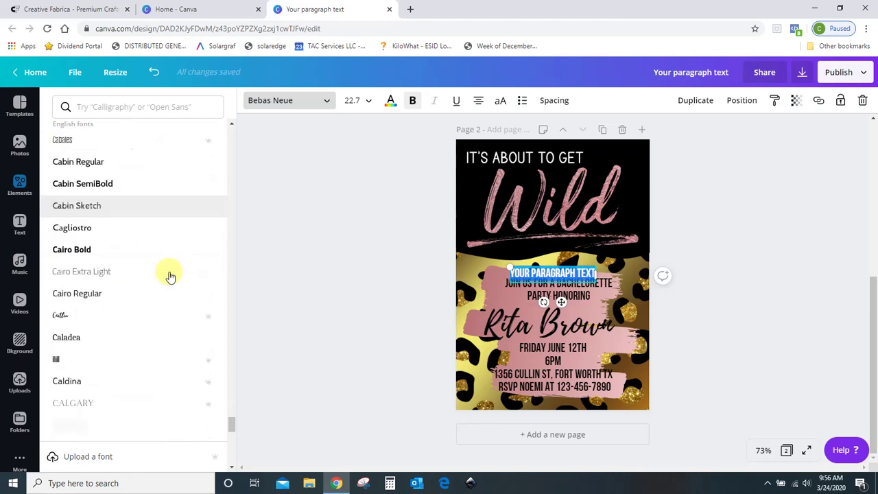
pyautogui.scroll(-15, 171, 275)
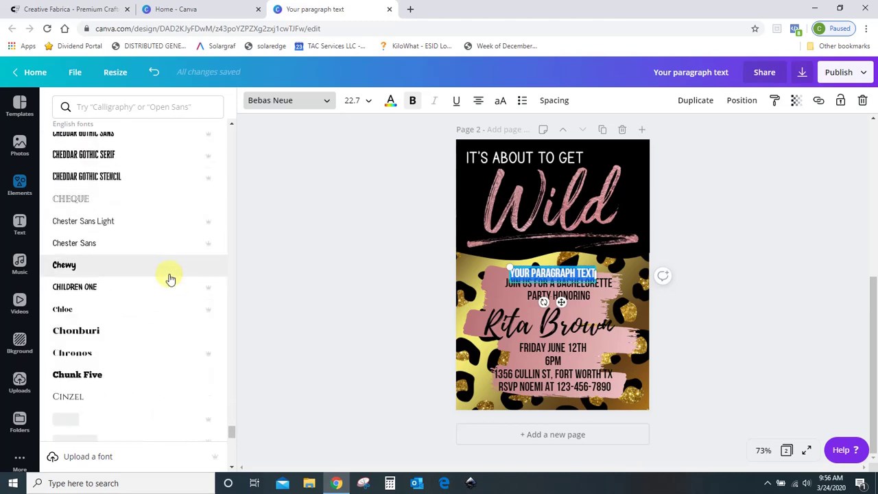
pyautogui.scroll(-15, 171, 280)
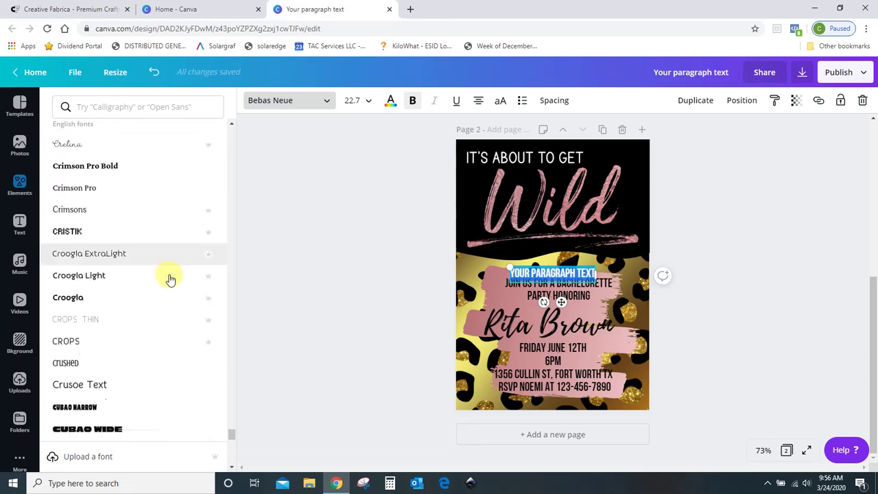
pyautogui.scroll(-10, 171, 278)
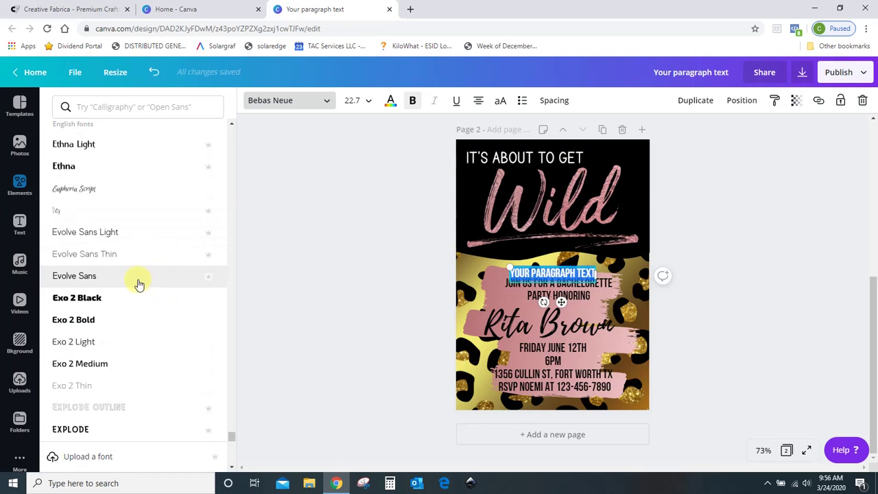
pyautogui.scroll(-8, 138, 284)
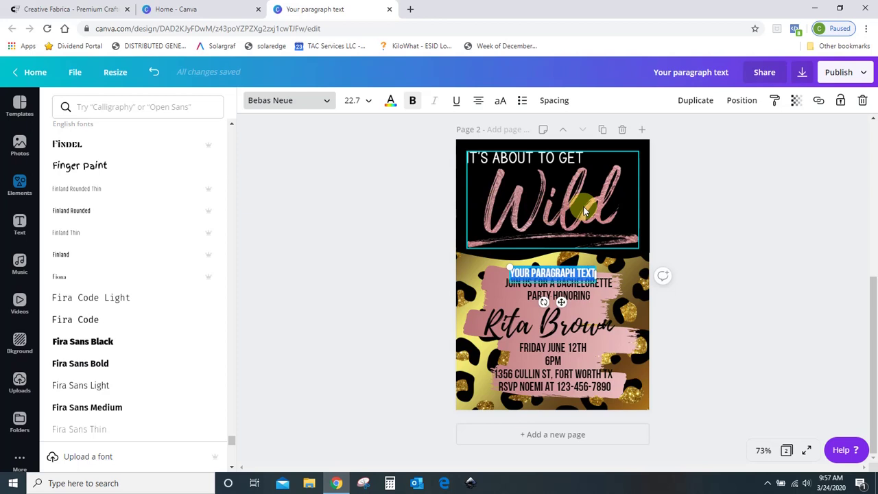
pyautogui.click(376, 248)
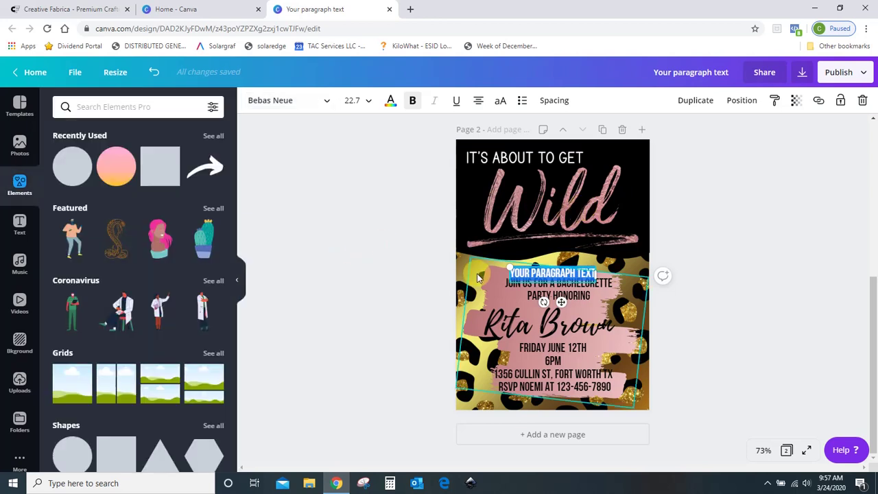
pyautogui.press('Delete')
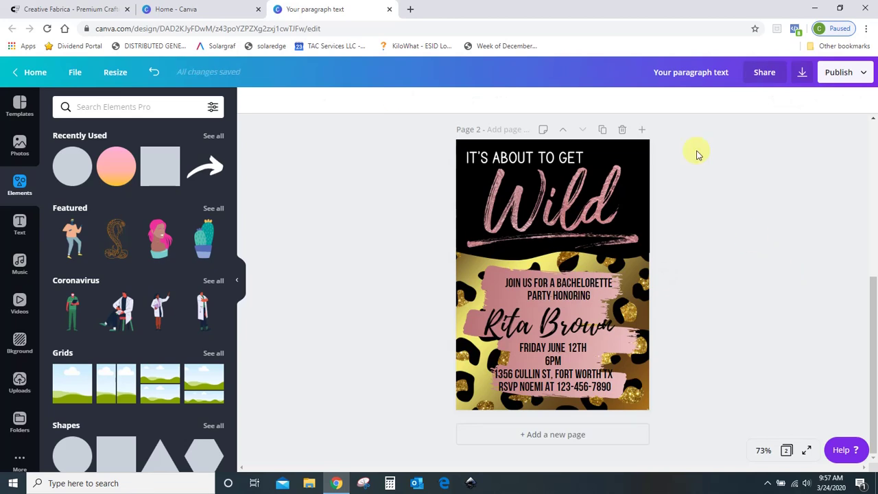
# Step: Switch to the Canva home page and examine the preset design types offered for a new design
pyautogui.click(204, 12)
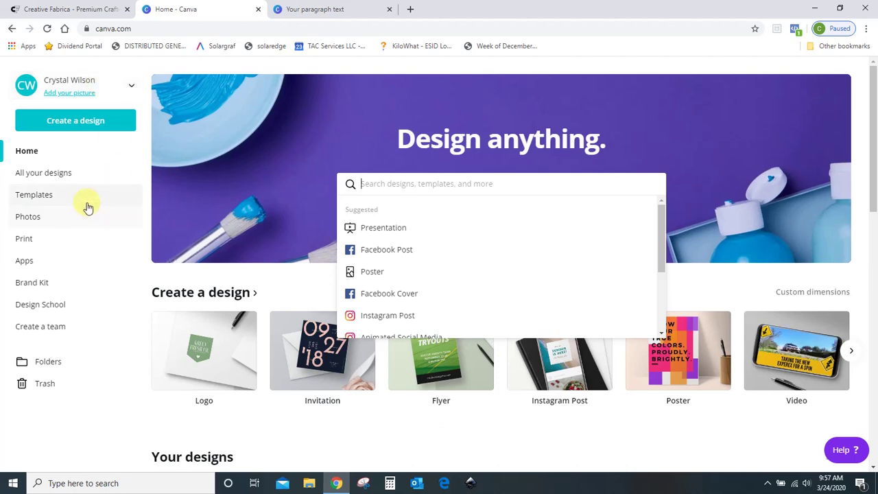
pyautogui.click(81, 131)
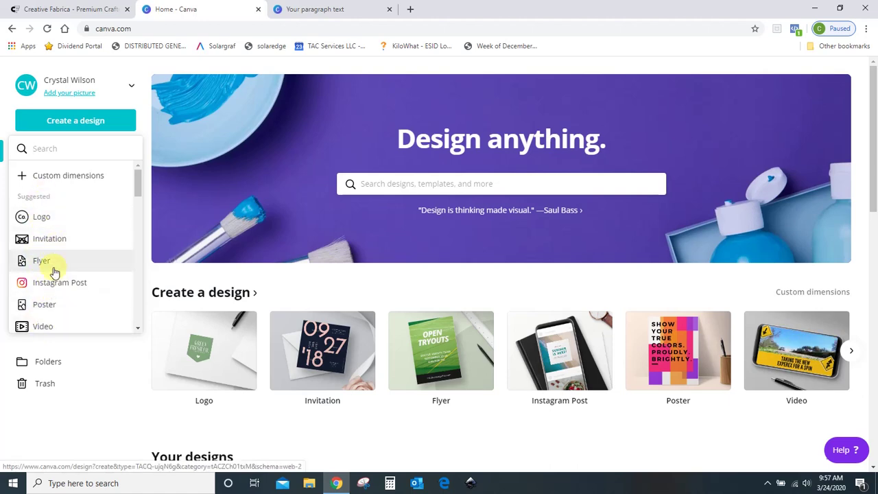
pyautogui.scroll(-2, 55, 302)
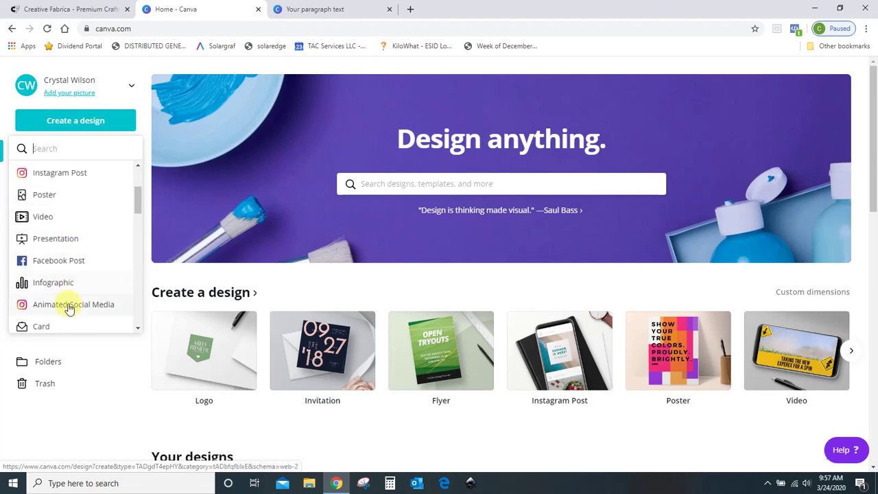
pyautogui.scroll(-2, 79, 277)
pyautogui.scroll(-1, 78, 277)
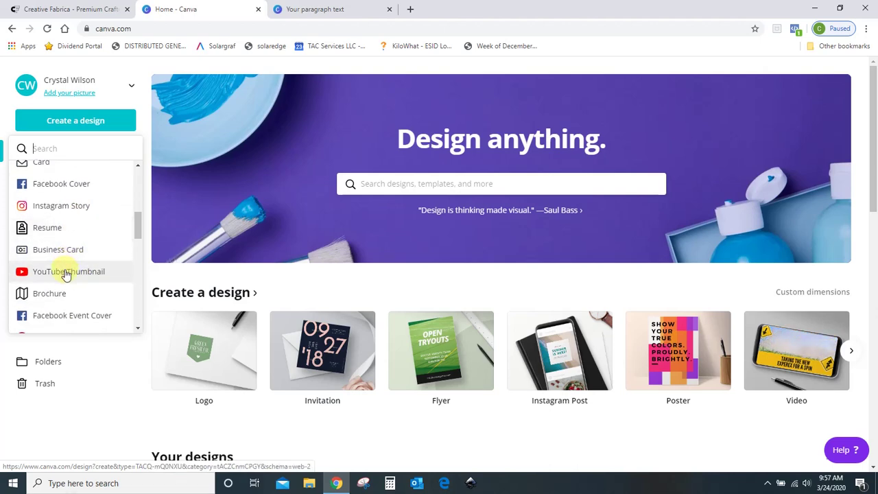
pyautogui.scroll(-4, 66, 275)
pyautogui.scroll(1, 65, 276)
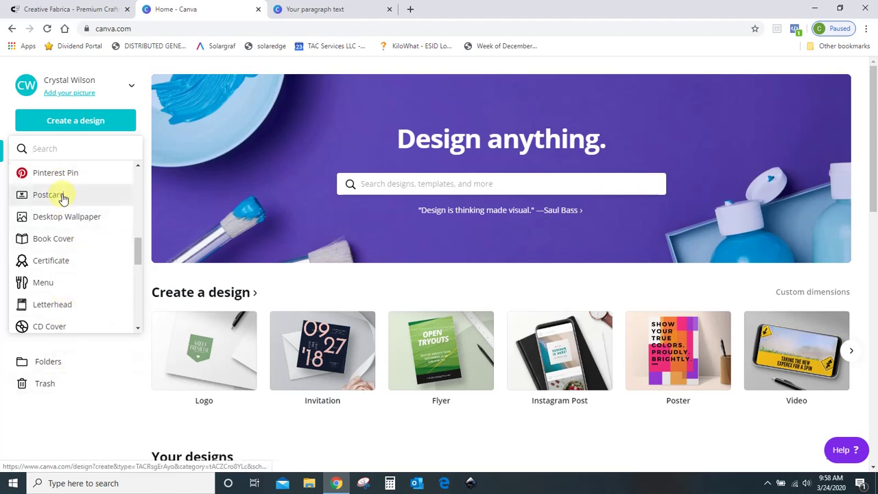
pyautogui.scroll(3, 62, 199)
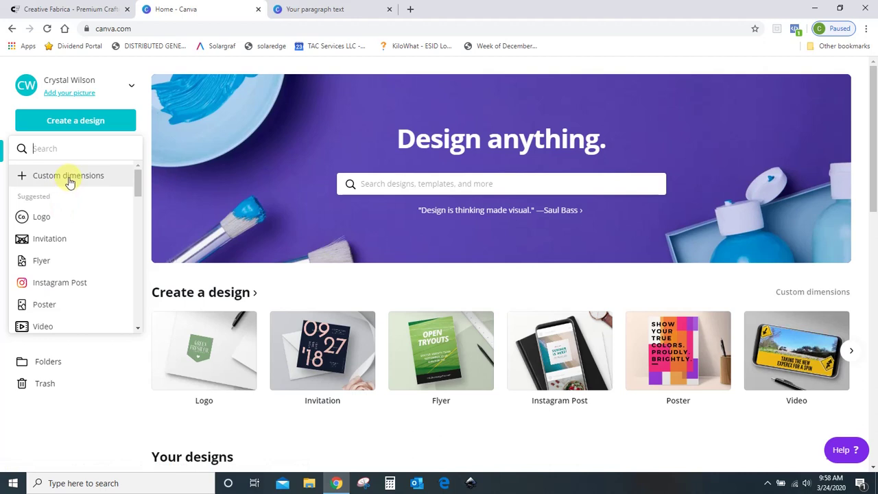
# Step: Create a blank design with custom dimensions, 5 in wide and 7 in high
pyautogui.click(69, 180)
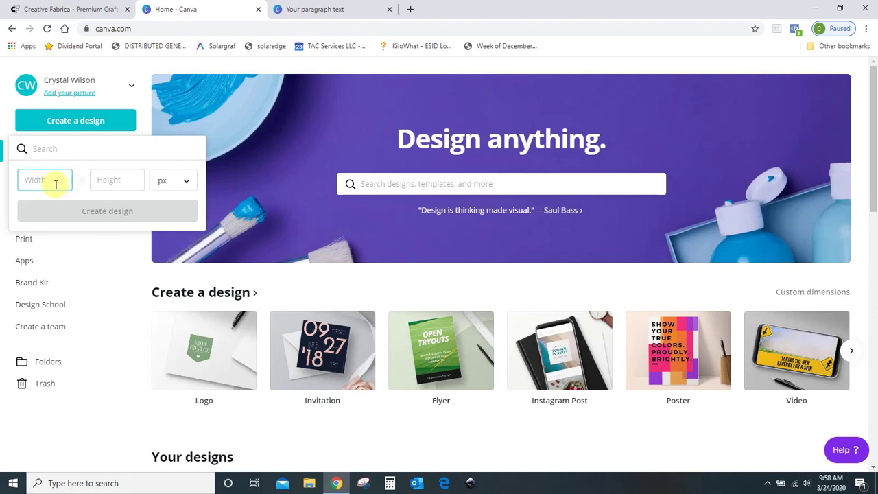
pyautogui.write('5')
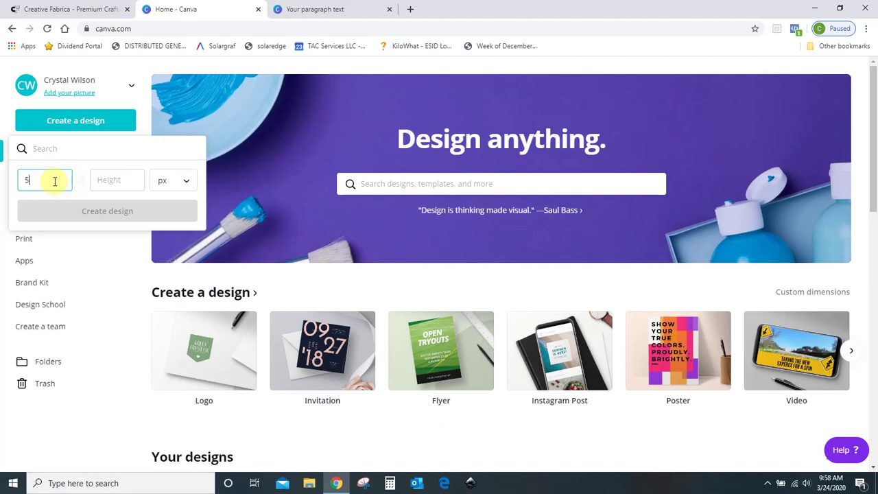
pyautogui.click(128, 180)
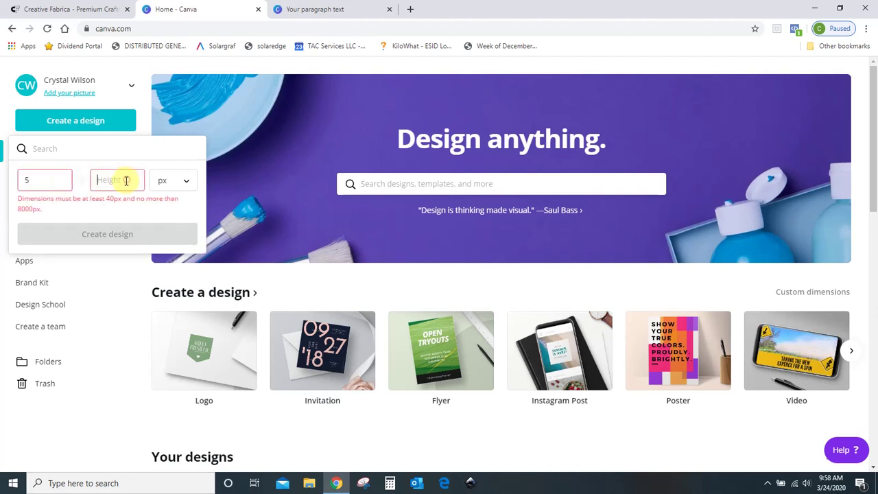
pyautogui.write('7')
pyautogui.click(172, 181)
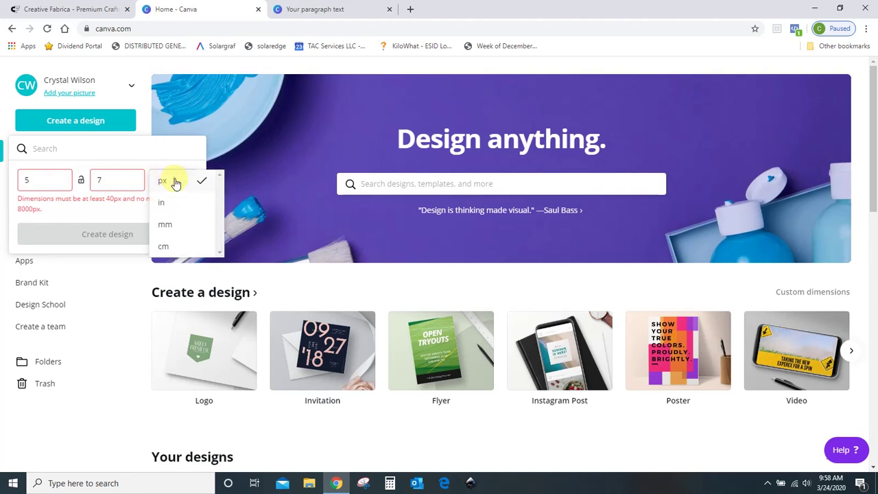
pyautogui.click(175, 203)
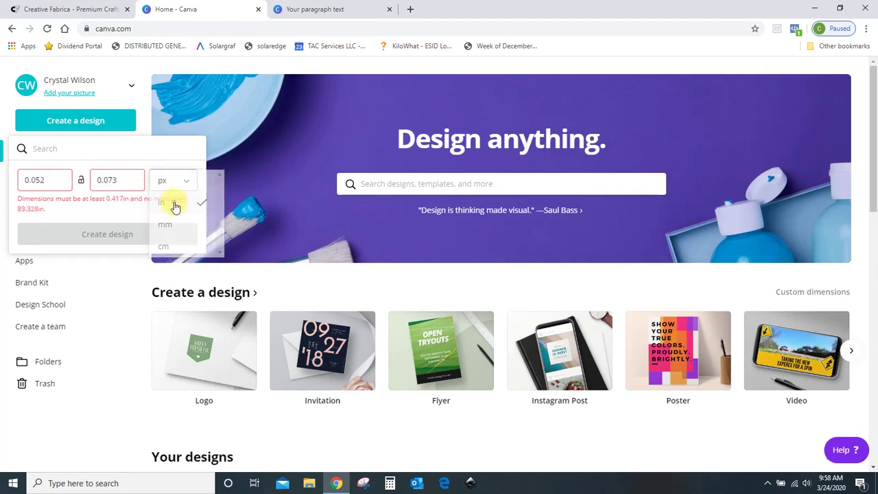
pyautogui.moveTo(47, 180); pyautogui.dragTo(4, 180)
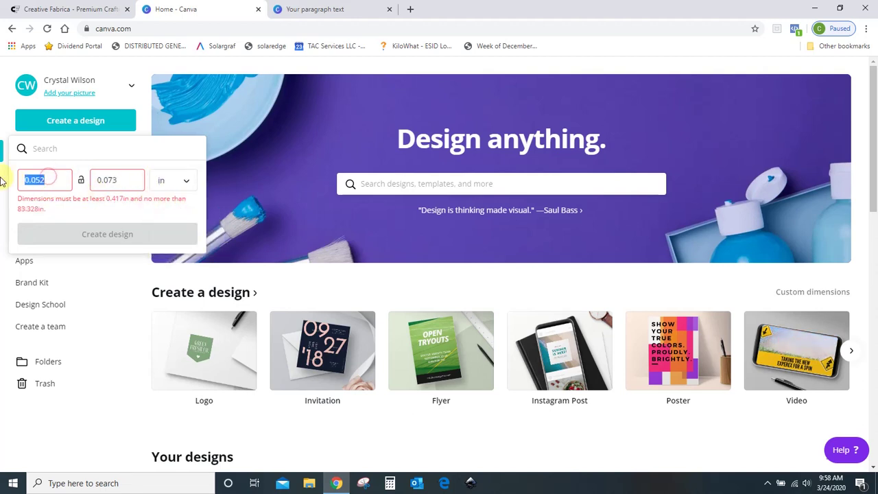
pyautogui.write('5')
pyautogui.moveTo(131, 180); pyautogui.dragTo(78, 180)
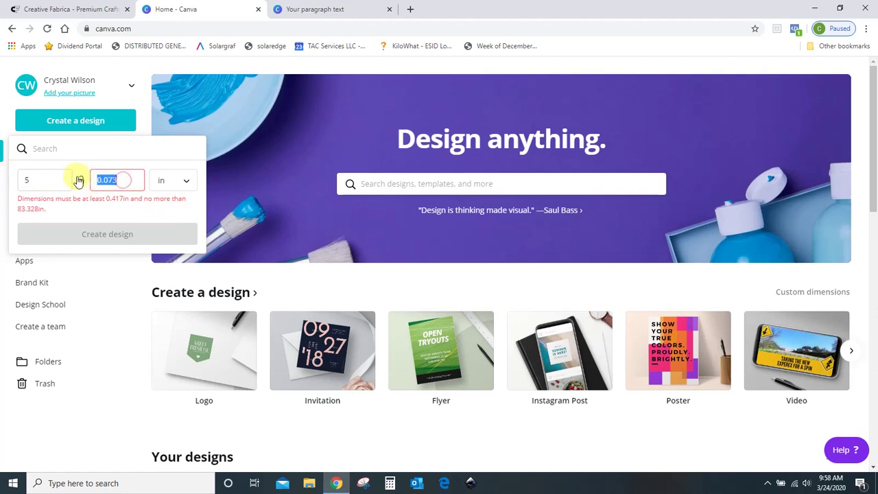
pyautogui.write('7')
pyautogui.click(86, 211)
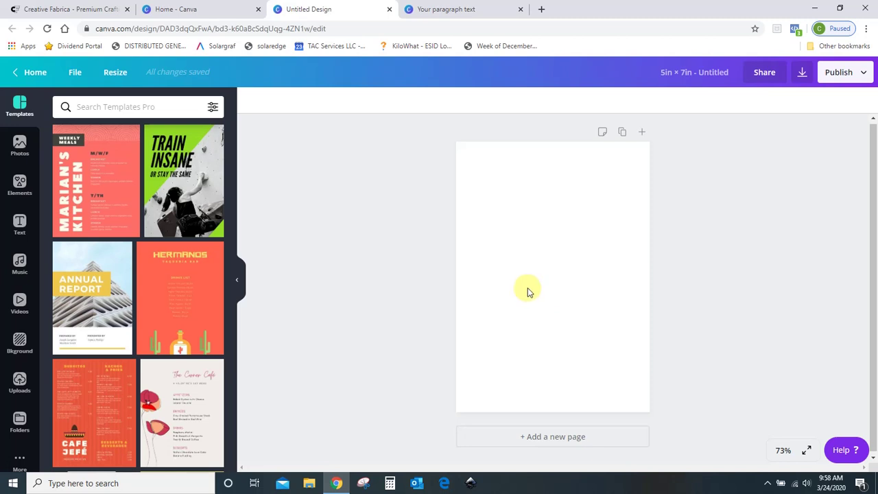
# Step: Close the blank 5 × 7 in design and return to page 2 of the bachelorette invitation
pyautogui.click(390, 9)
pyautogui.click(377, 9)
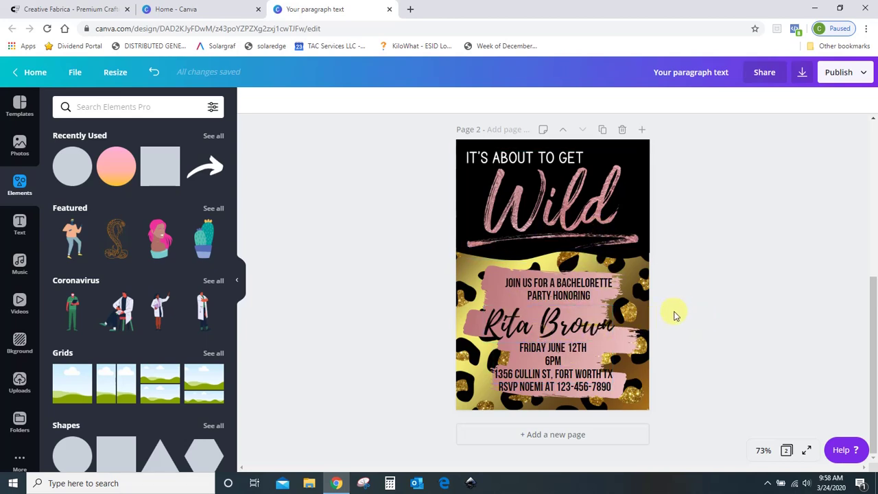
pyautogui.scroll(5, 676, 316)
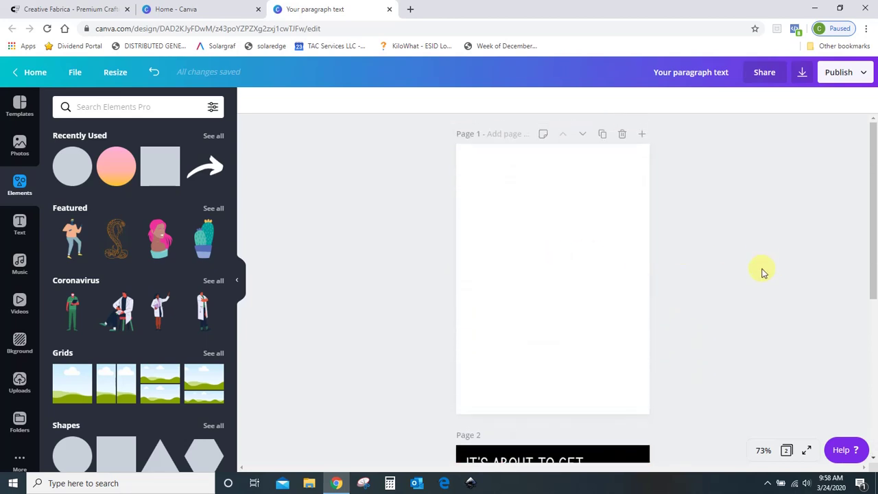
pyautogui.scroll(-5, 766, 273)
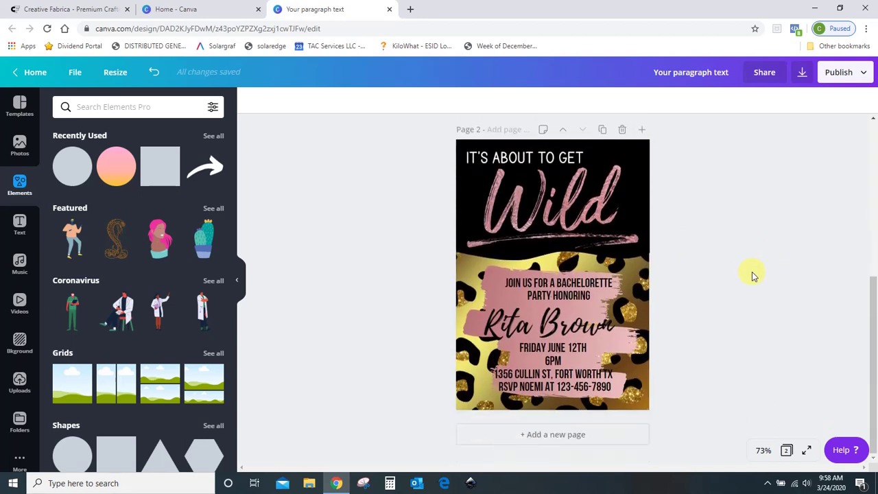
pyautogui.click(526, 192)
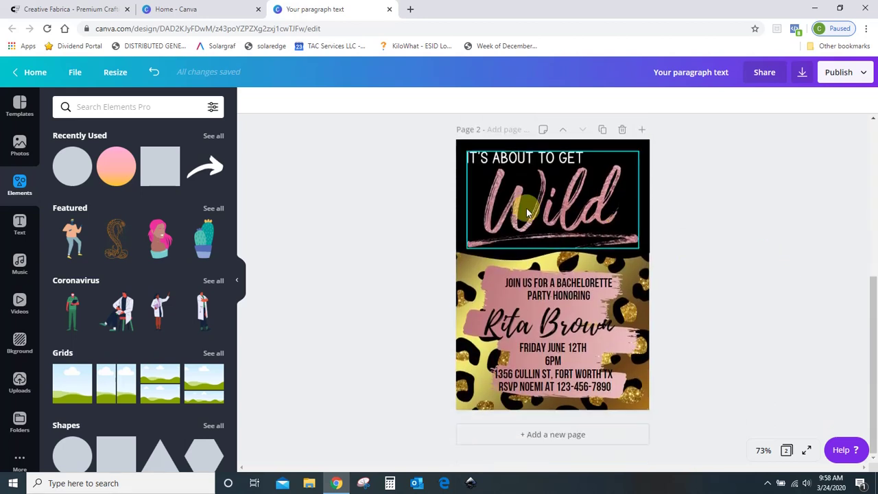
pyautogui.click(680, 168)
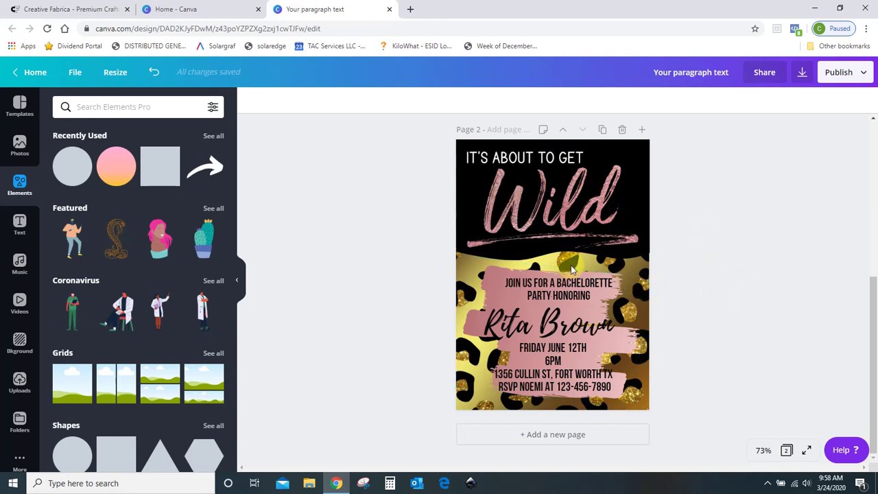
# Step: Select the blank page 1 and upload background_0001_bg 2.jpg from the Desktop's Digital Paper folder
pyautogui.scroll(3, 717, 353)
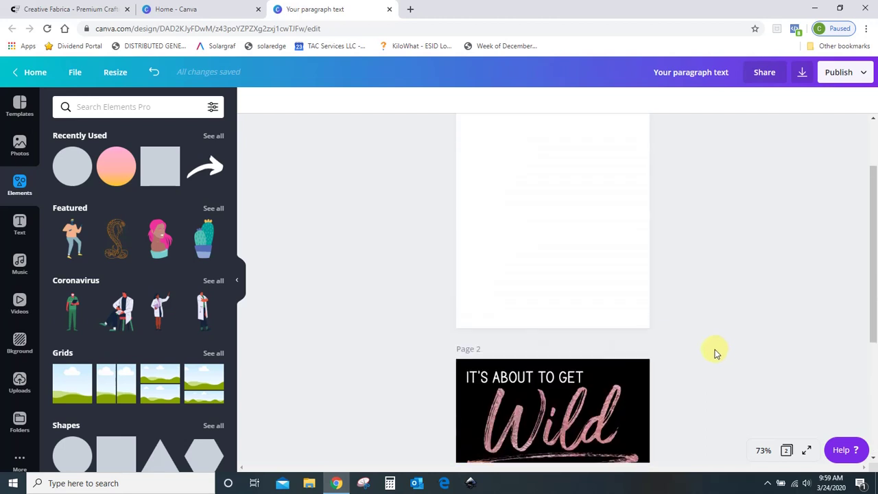
pyautogui.scroll(1, 716, 354)
pyautogui.scroll(-1, 716, 355)
pyautogui.scroll(1, 708, 337)
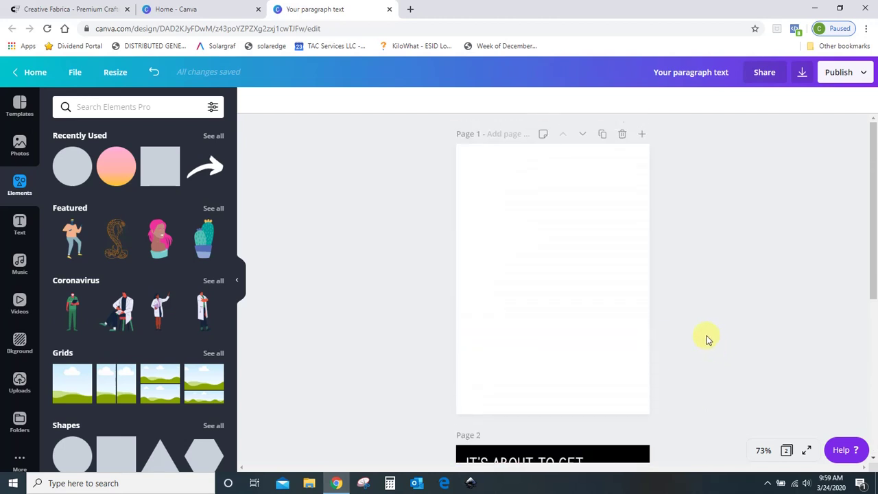
pyautogui.click(577, 292)
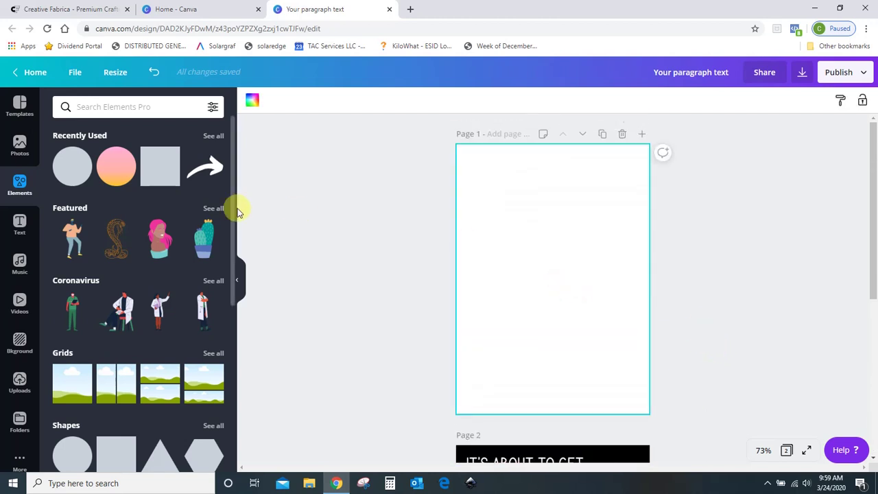
pyautogui.click(29, 371)
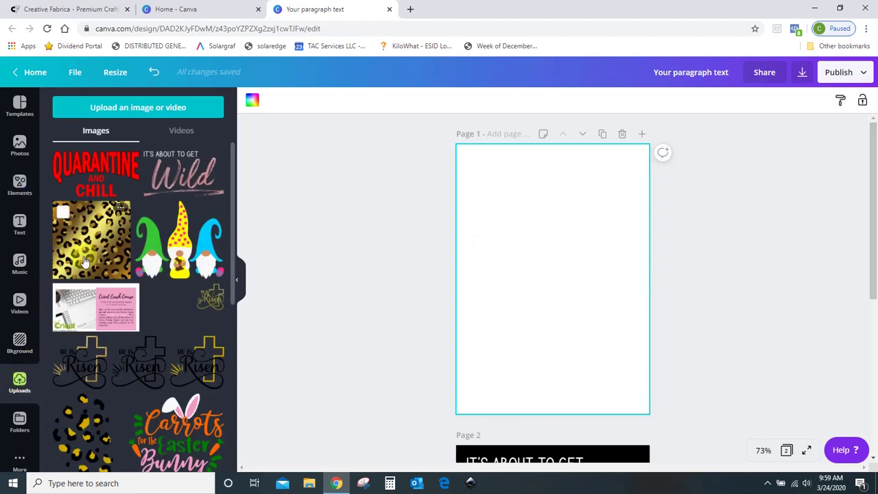
pyautogui.click(127, 110)
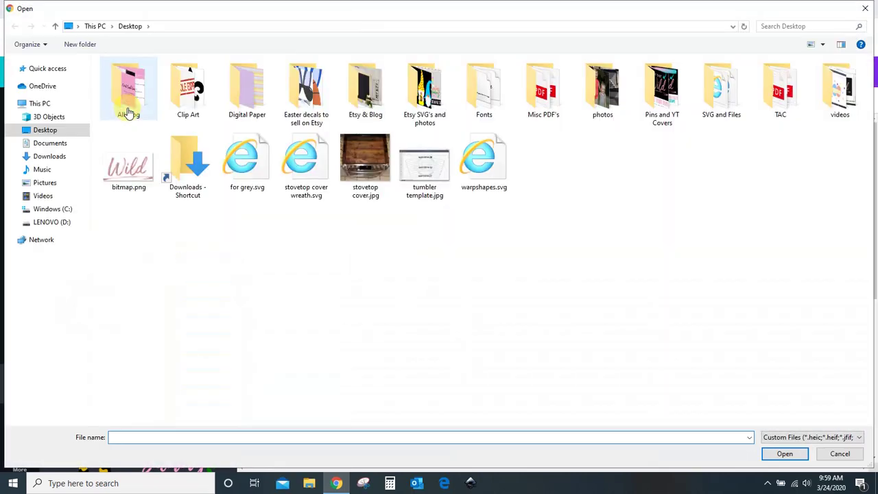
pyautogui.doubleClick(253, 91)
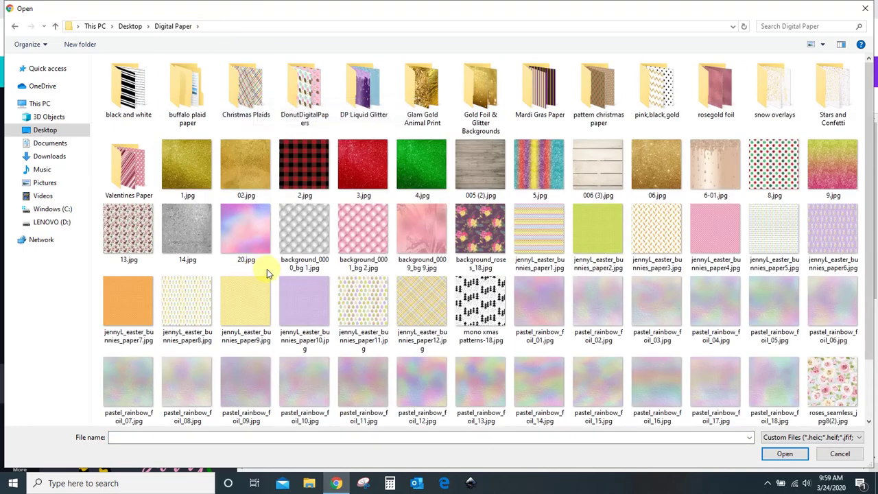
pyautogui.click(358, 220)
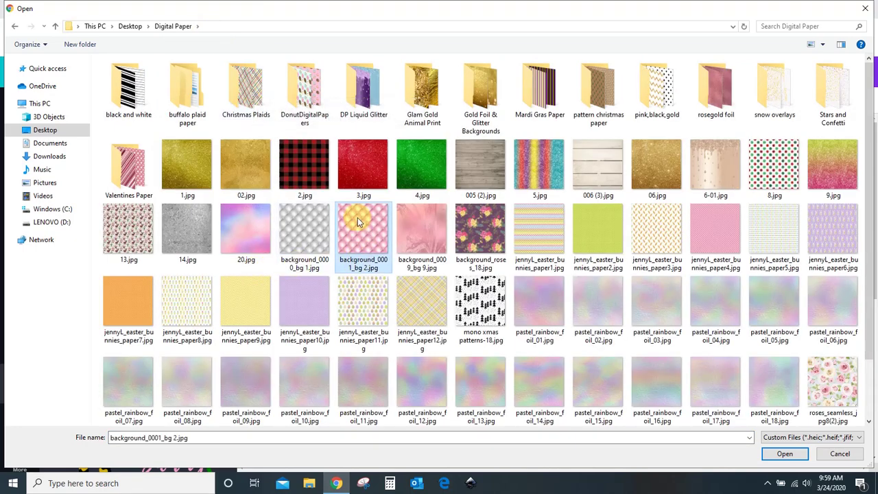
pyautogui.click(784, 453)
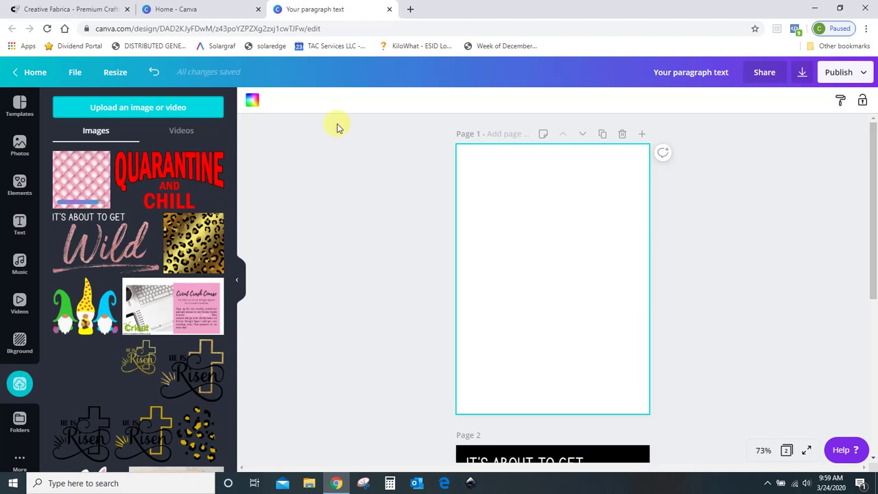
# Step: Switch to Creative Fabrica, search for "digital paper" and look through the results
pyautogui.click(75, 9)
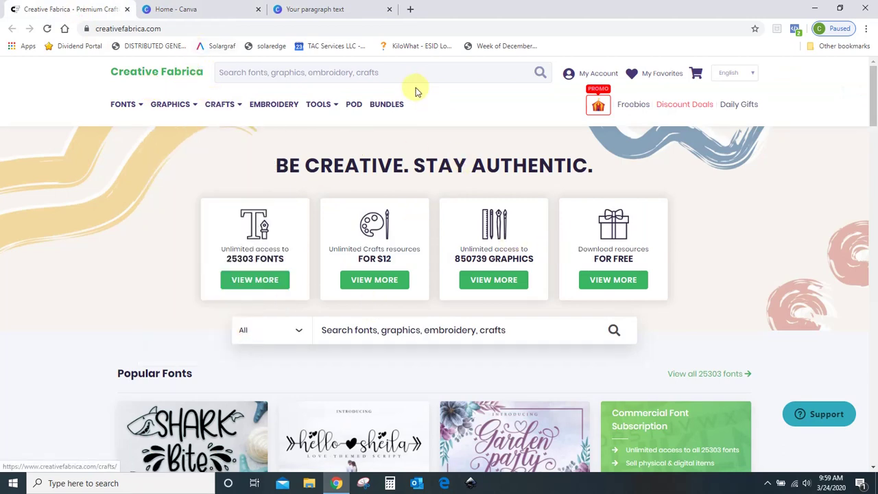
pyautogui.click(399, 70)
pyautogui.write('d')
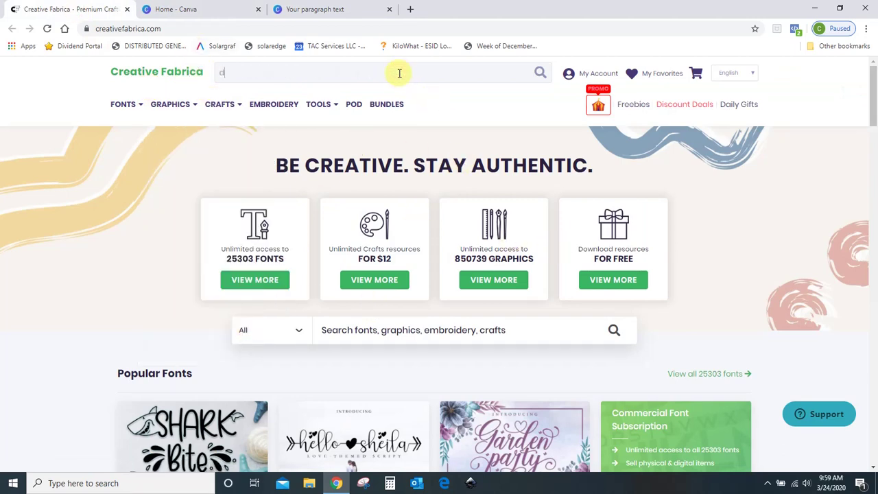
pyautogui.write('igital paper')
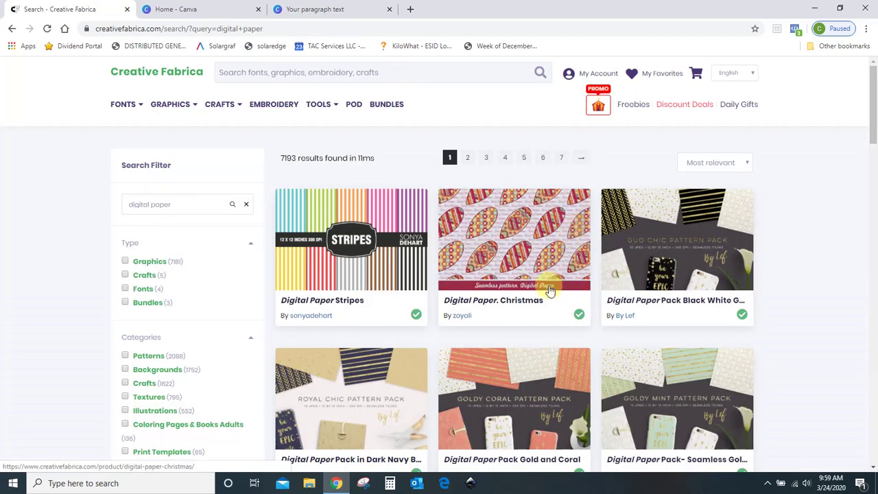
pyautogui.scroll(-3, 549, 289)
pyautogui.scroll(-15, 547, 286)
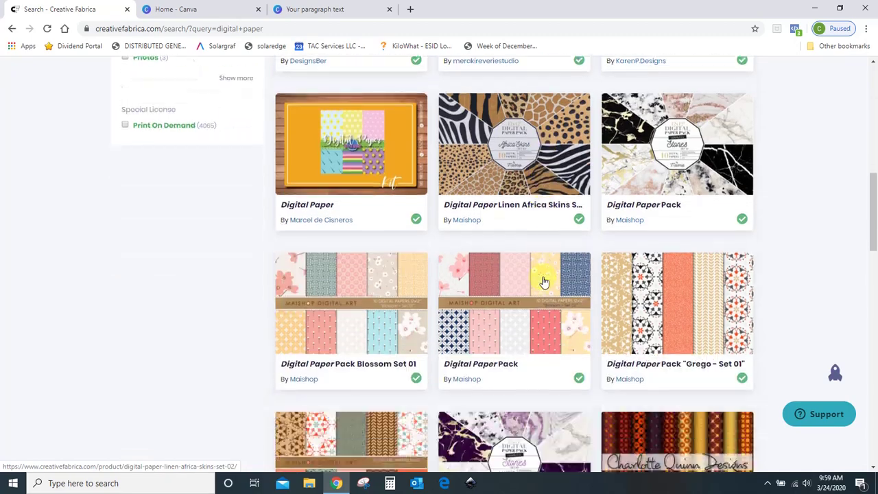
pyautogui.scroll(-8, 542, 275)
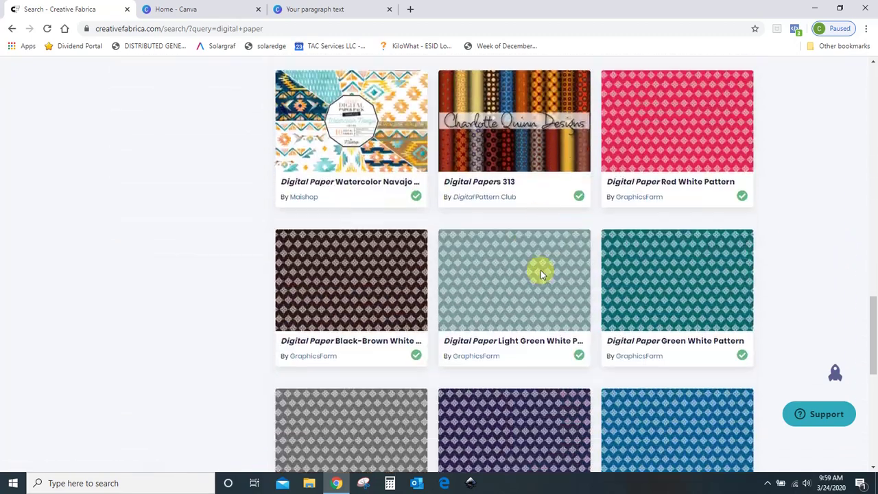
pyautogui.scroll(12, 542, 274)
pyautogui.scroll(20, 542, 275)
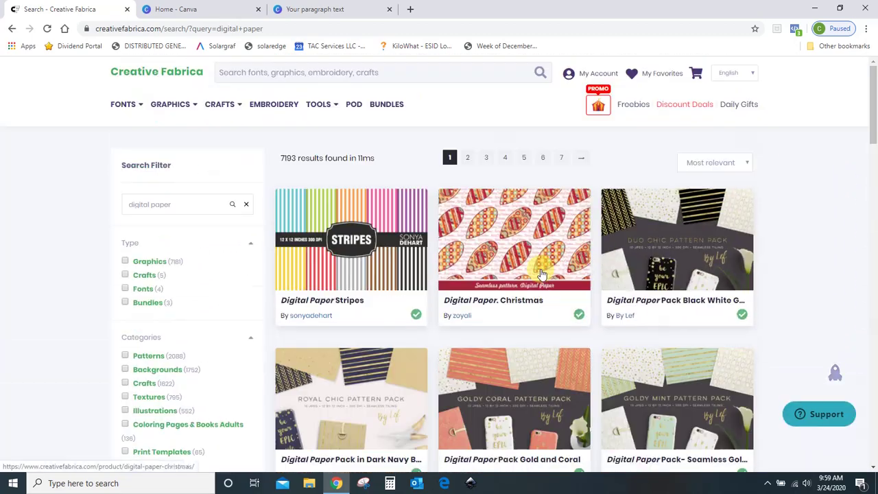
# Step: Search Creative Fabrica for "animal print digital paper" and look through the matching paper packs
pyautogui.click(327, 69)
pyautogui.write('a')
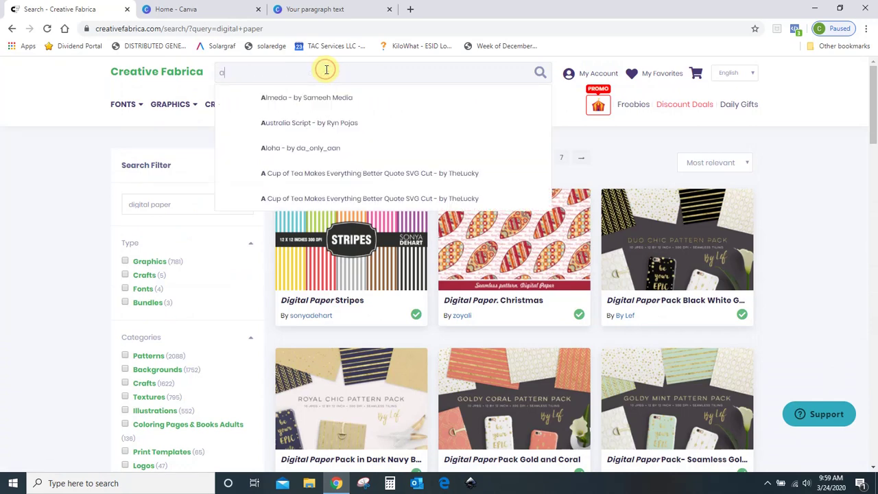
pyautogui.write('nimal print digital paper')
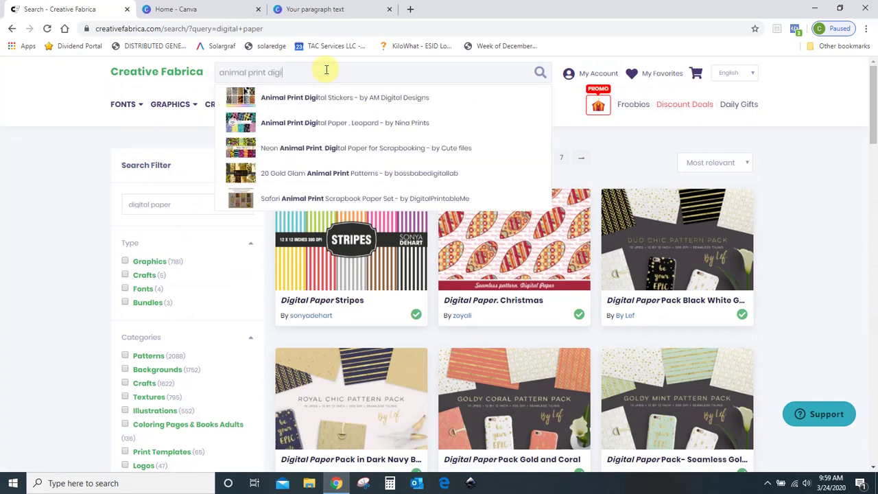
pyautogui.press('Return')
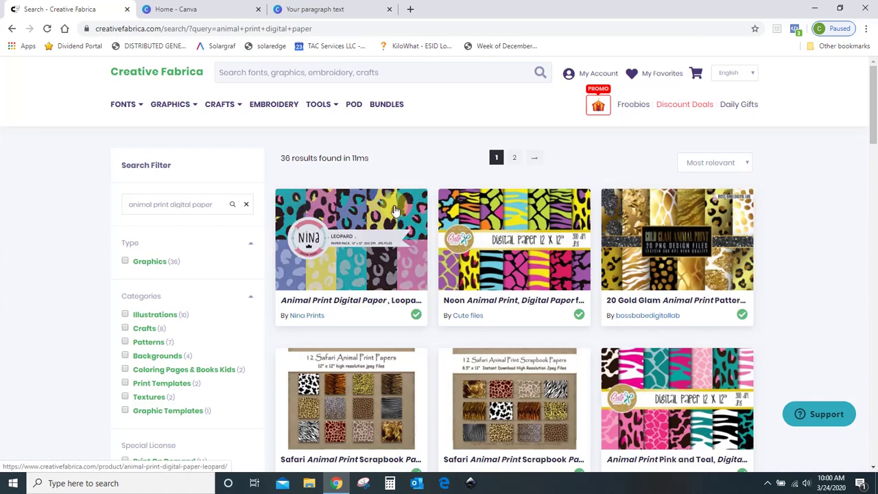
pyautogui.scroll(-3, 521, 356)
pyautogui.scroll(-3, 522, 356)
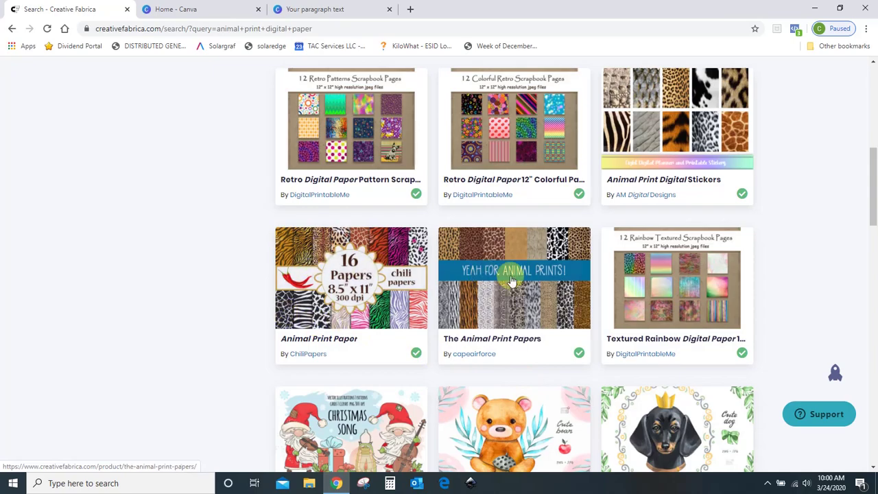
pyautogui.scroll(-1, 510, 309)
pyautogui.scroll(-3, 510, 308)
pyautogui.scroll(4, 639, 310)
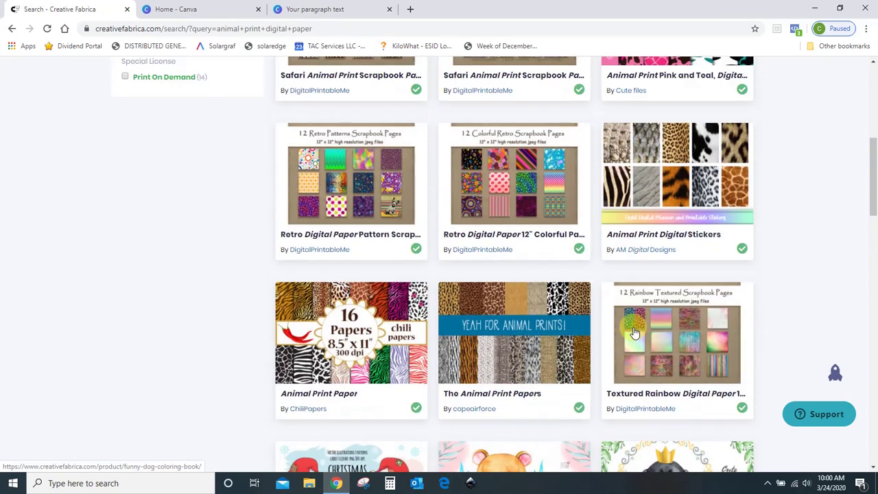
pyautogui.scroll(5, 680, 396)
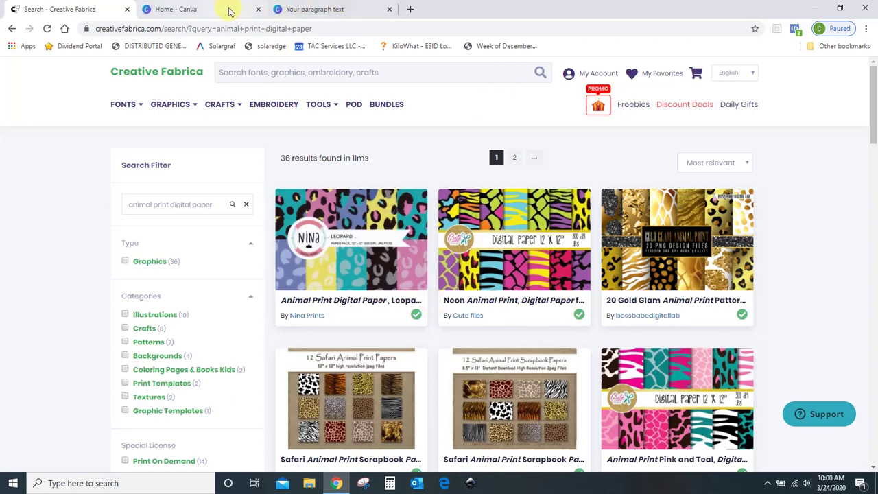
# Step: Switch back to the Canva invitation, try the pink quilted upload as page 1's background at about 7.2 × 7.2 in, and delete it
pyautogui.click(317, 10)
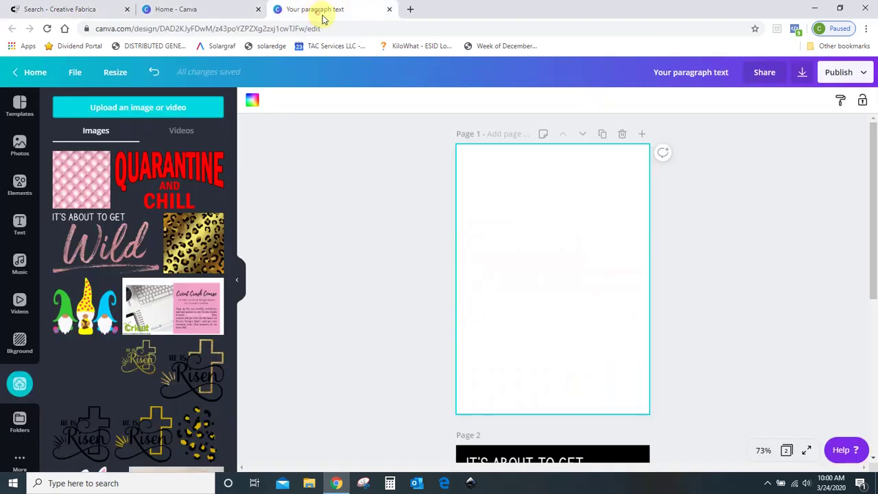
pyautogui.click(79, 197)
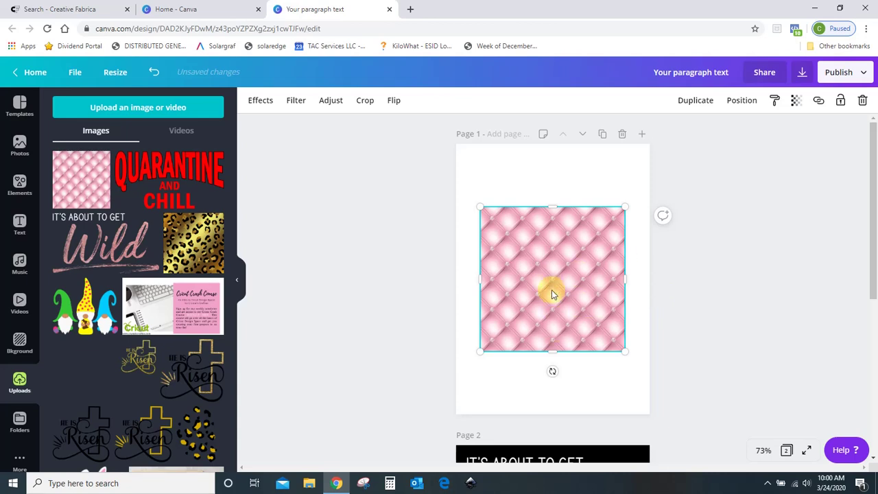
pyautogui.moveTo(600, 315); pyautogui.dragTo(566, 253)
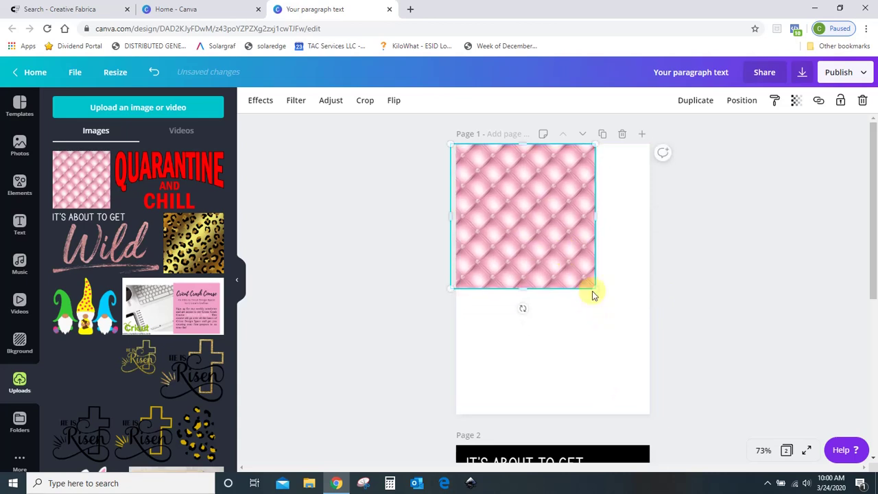
pyautogui.moveTo(596, 300); pyautogui.dragTo(686, 461)
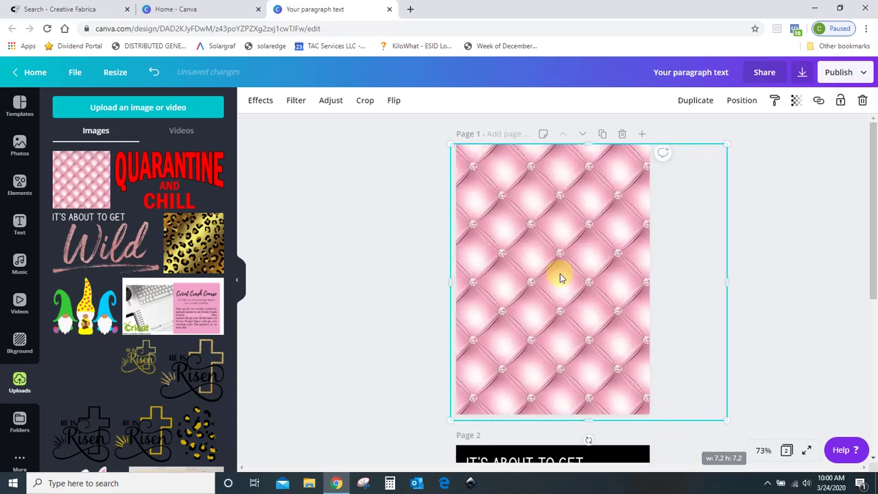
pyautogui.moveTo(575, 298)
pyautogui.mouseDown()
pyautogui.moveTo(556, 298)
pyautogui.moveTo(568, 298)
pyautogui.mouseUp()
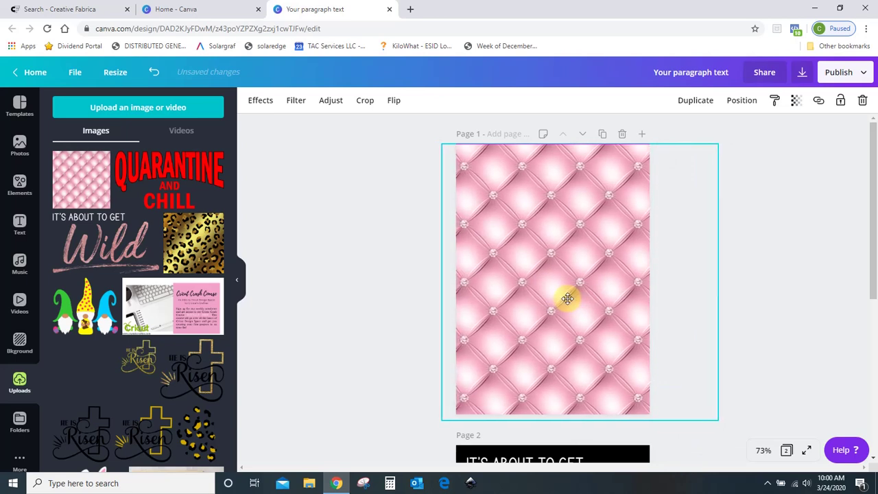
pyautogui.click(796, 313)
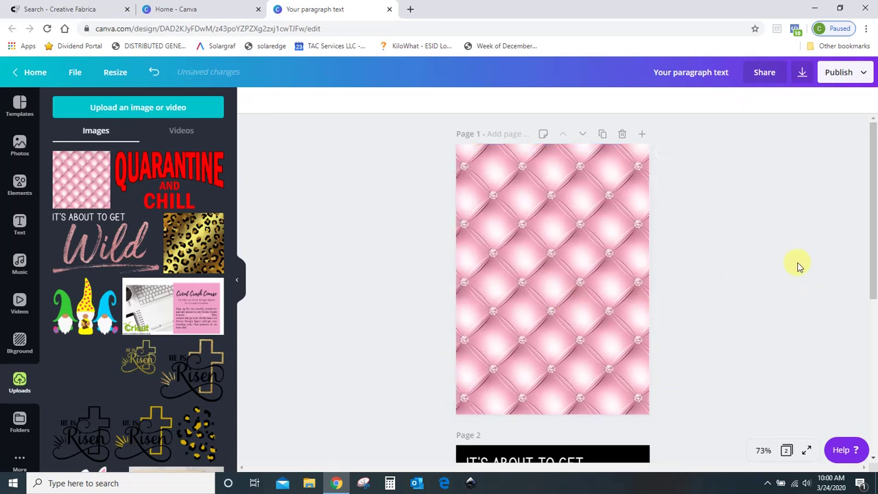
pyautogui.click(598, 280)
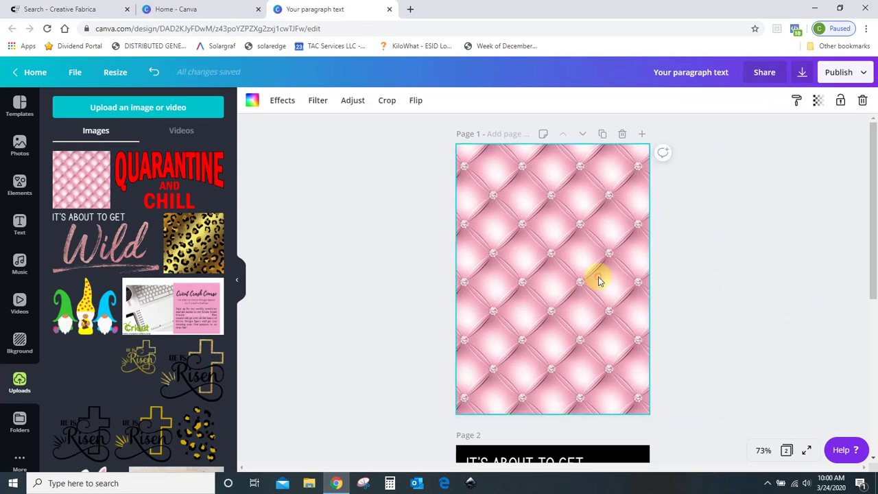
pyautogui.press('Delete')
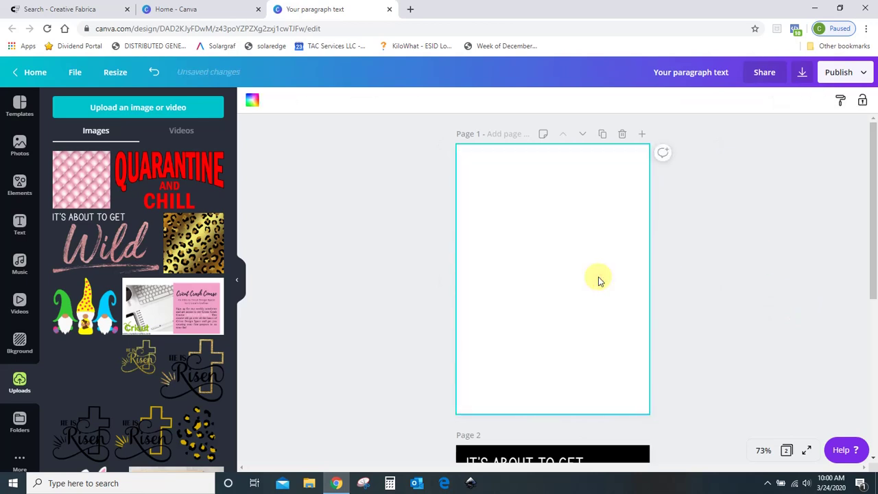
# Step: Place the uploaded gold leopard print on page 1, enlarged and positioned to cover the whole page
pyautogui.click(186, 238)
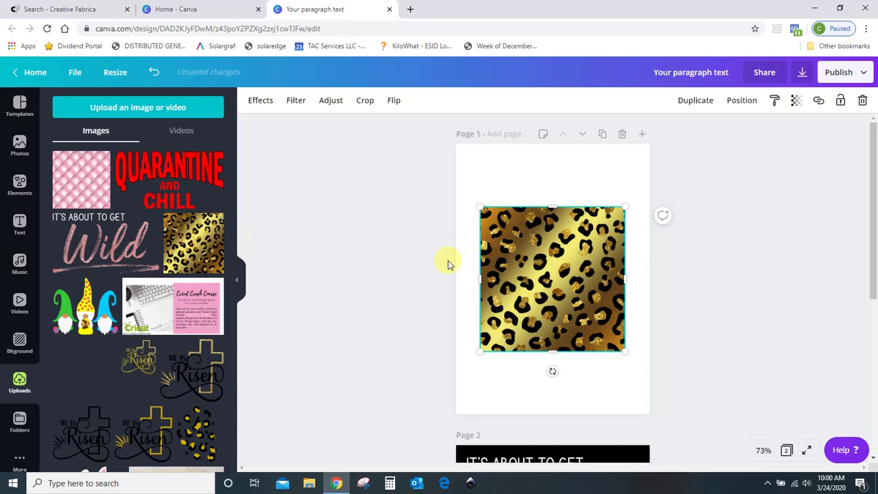
pyautogui.moveTo(516, 256); pyautogui.dragTo(492, 193)
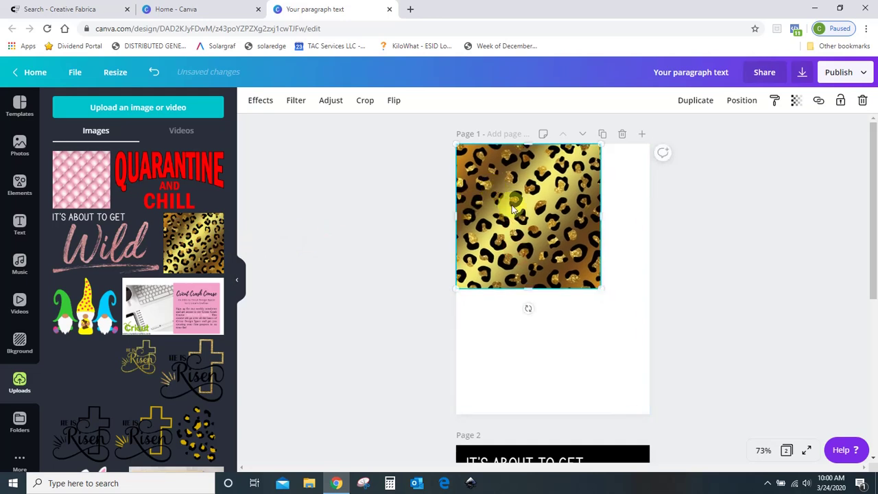
pyautogui.moveTo(601, 289); pyautogui.dragTo(665, 406)
pyautogui.moveTo(592, 349); pyautogui.dragTo(563, 344)
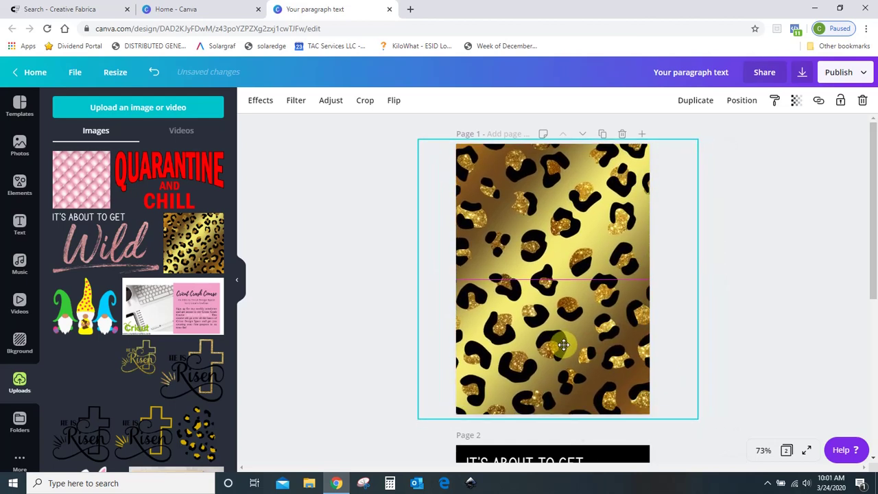
pyautogui.click(747, 373)
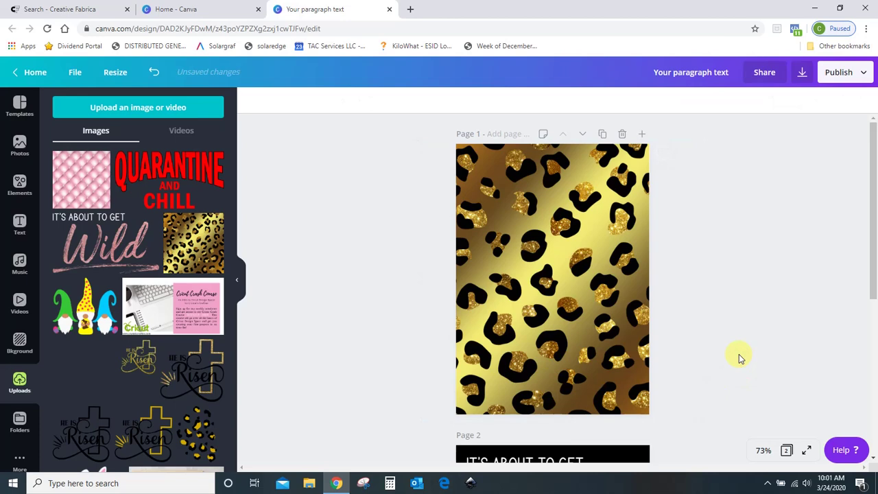
# Step: Add a square shape to page 1 and enlarge it to cover the whole leopard background
pyautogui.scroll(-3, 737, 350)
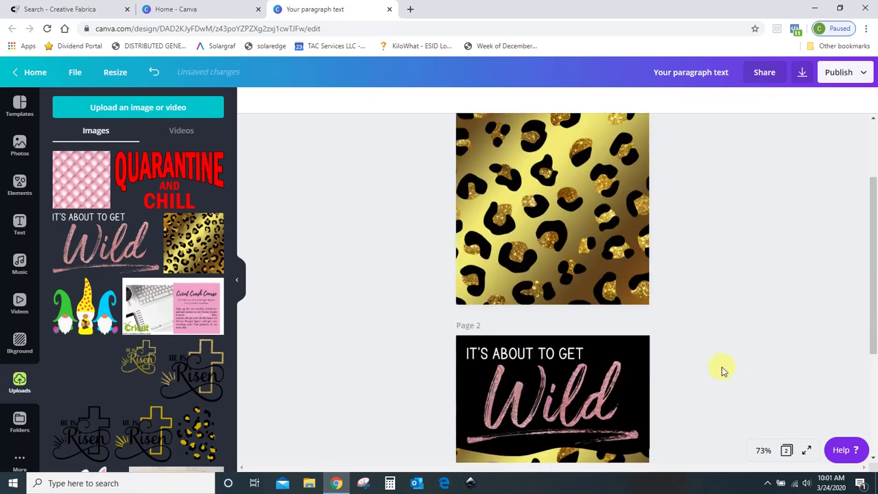
pyautogui.scroll(-3, 726, 364)
pyautogui.scroll(3, 729, 351)
pyautogui.scroll(3, 742, 362)
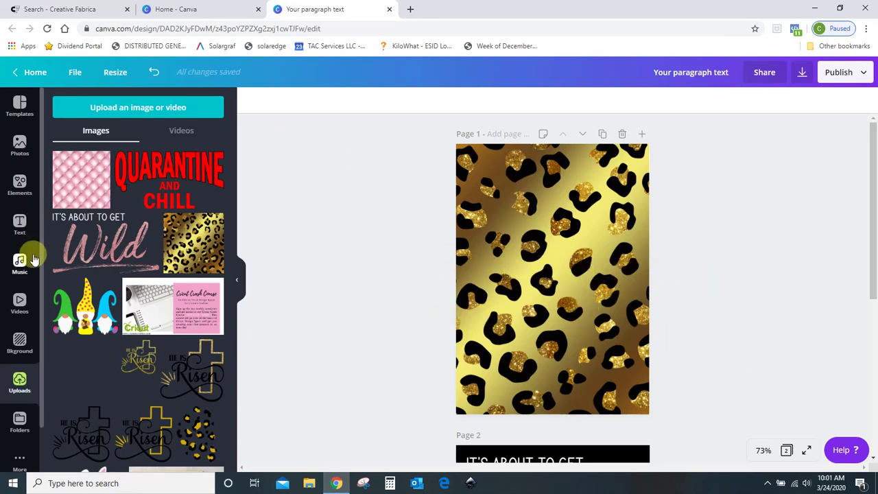
pyautogui.click(20, 189)
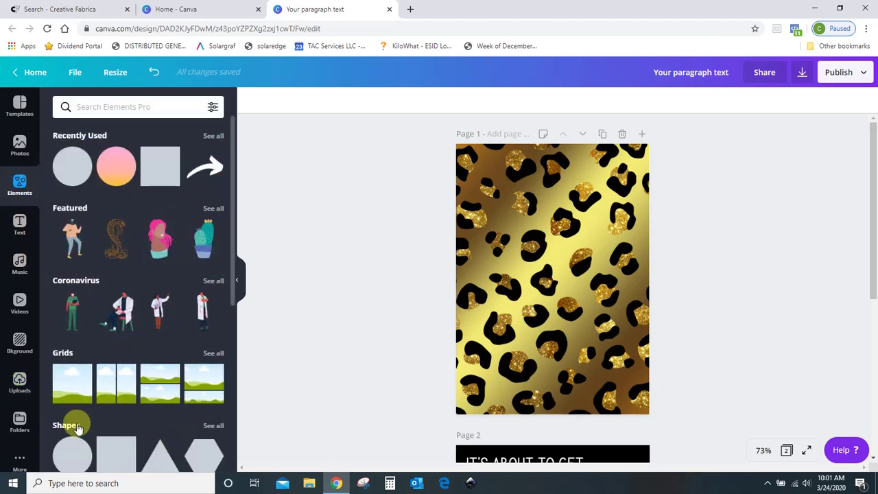
pyautogui.scroll(-2, 72, 422)
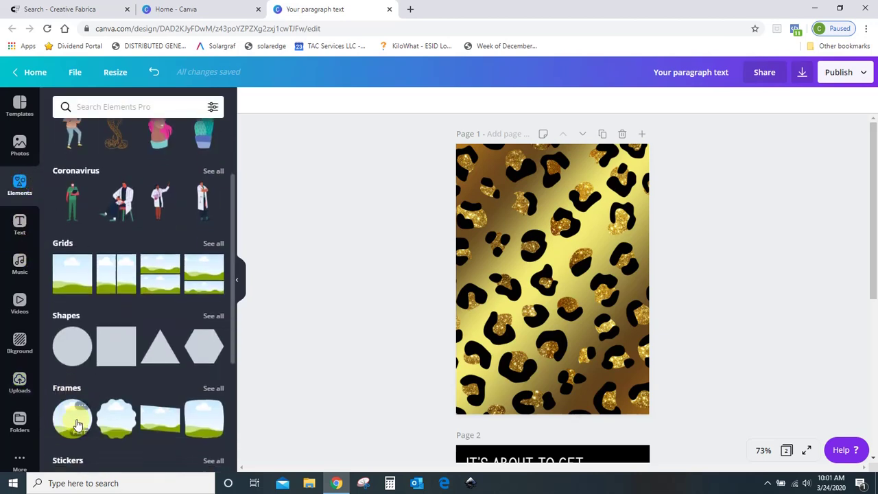
pyautogui.click(118, 351)
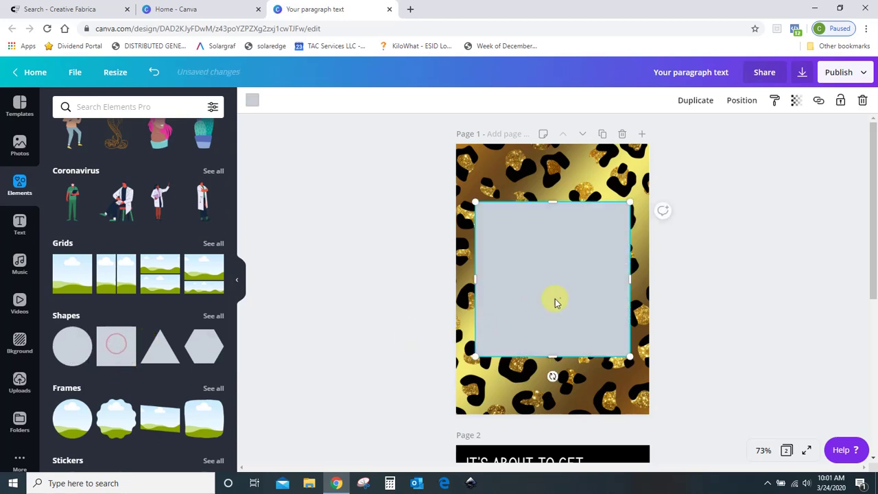
pyautogui.moveTo(556, 303); pyautogui.dragTo(534, 239)
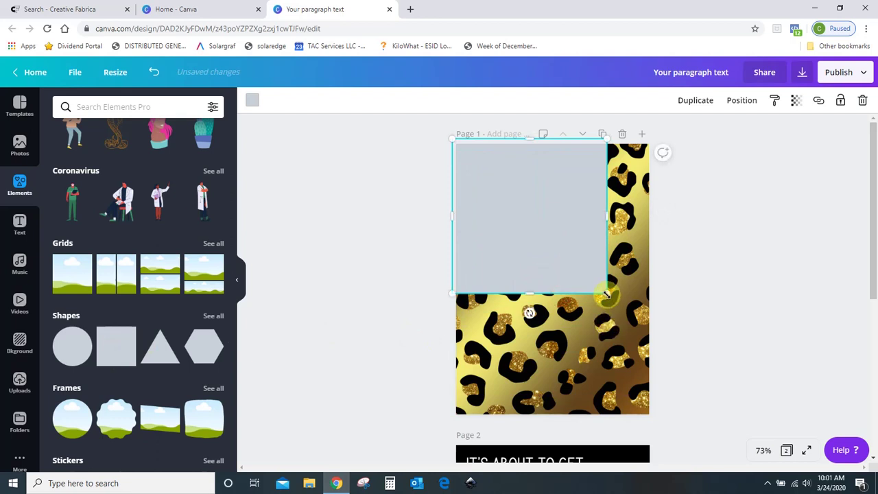
pyautogui.moveTo(606, 294); pyautogui.dragTo(704, 468)
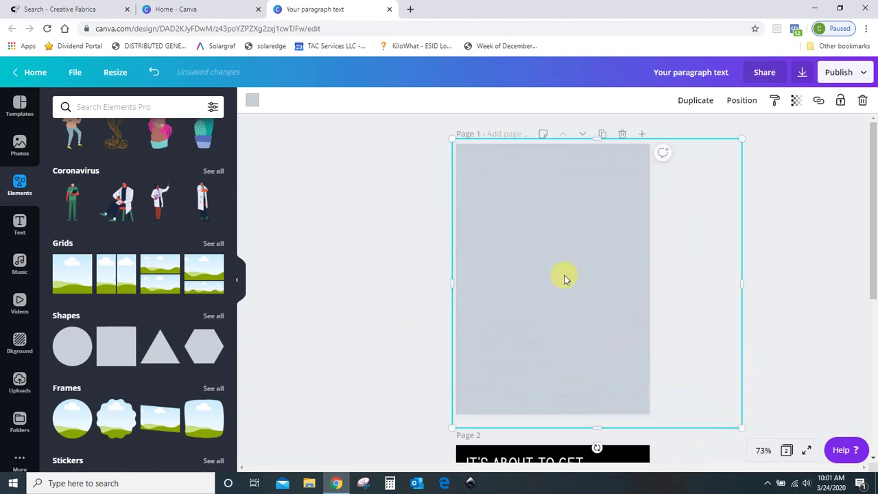
pyautogui.moveTo(500, 239); pyautogui.dragTo(466, 233)
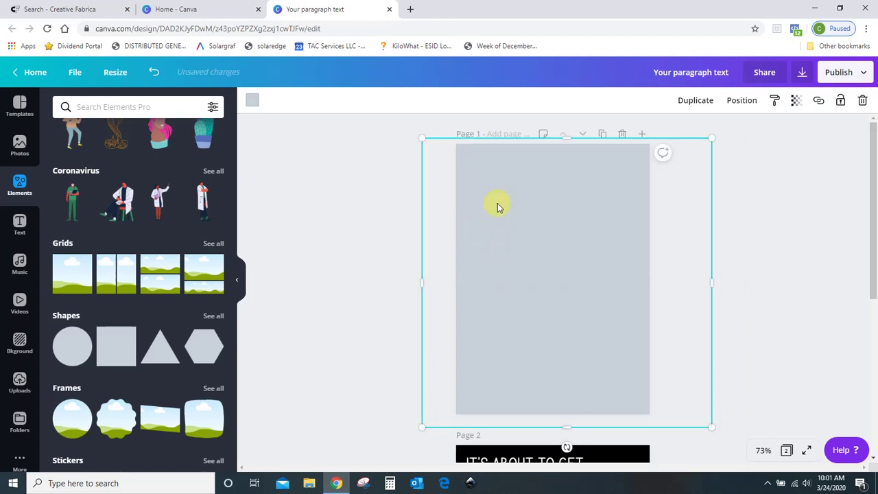
# Step: Try the covering square as a white overlay at transparency 43, and remove it from page 1
pyautogui.click(251, 104)
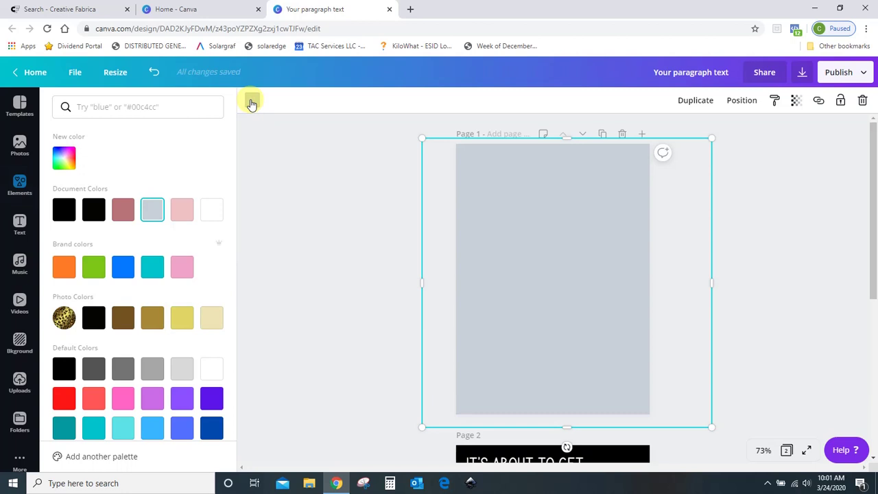
pyautogui.click(215, 372)
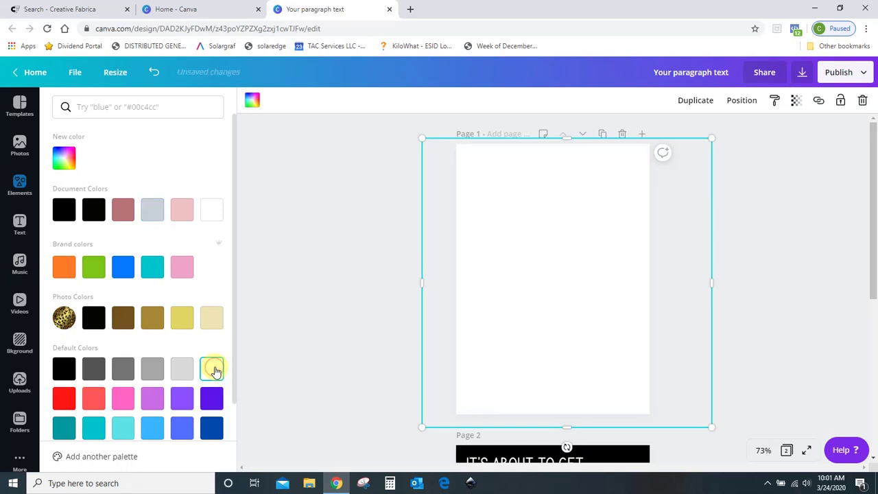
pyautogui.click(799, 101)
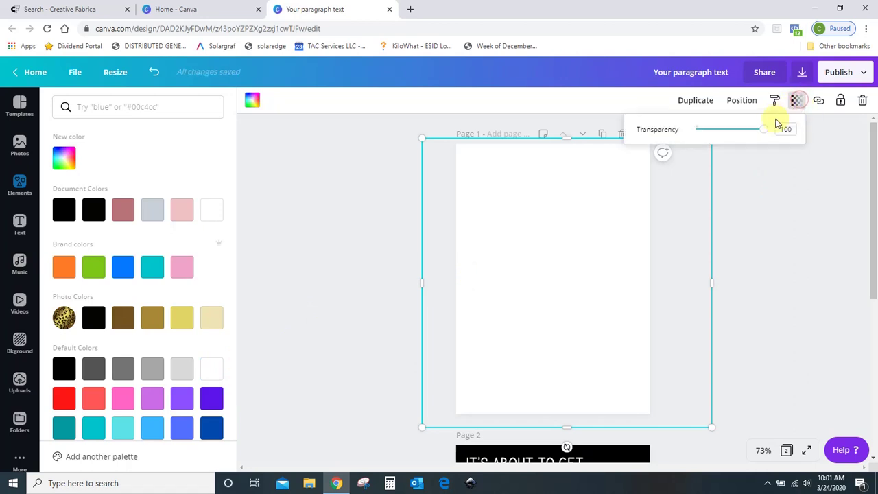
pyautogui.moveTo(770, 130); pyautogui.dragTo(728, 149)
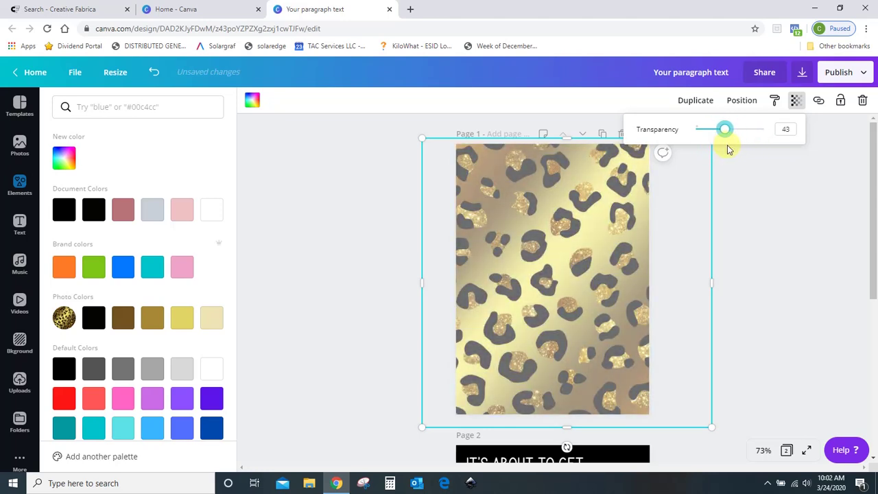
pyautogui.click(781, 222)
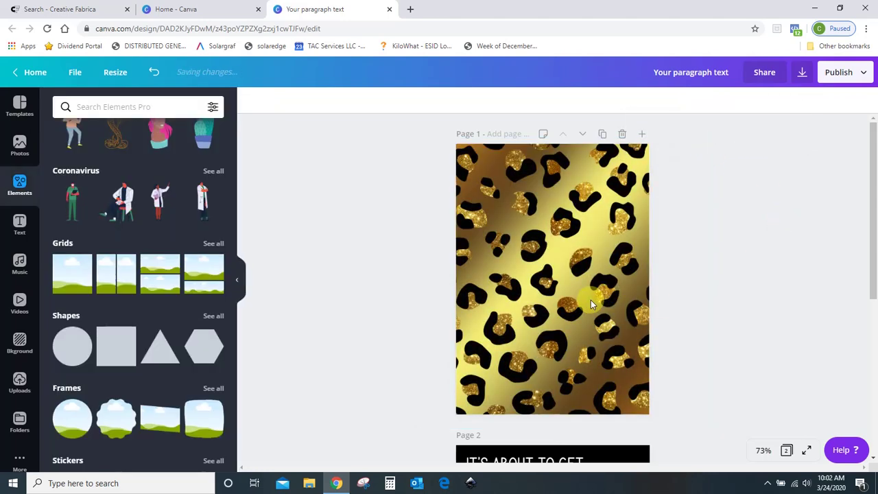
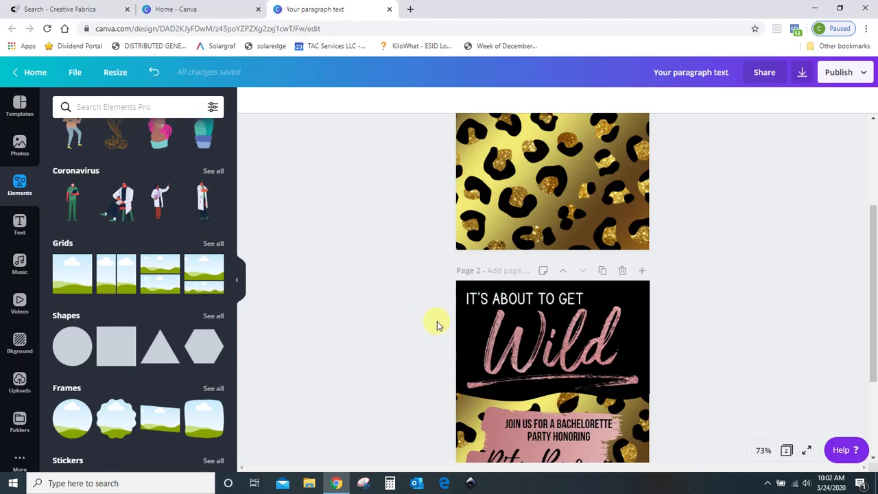
# Step: Browse the full Shapes collection and add the solid rectangle with a gently wavy upper edge to page 1
pyautogui.scroll(3, 671, 330)
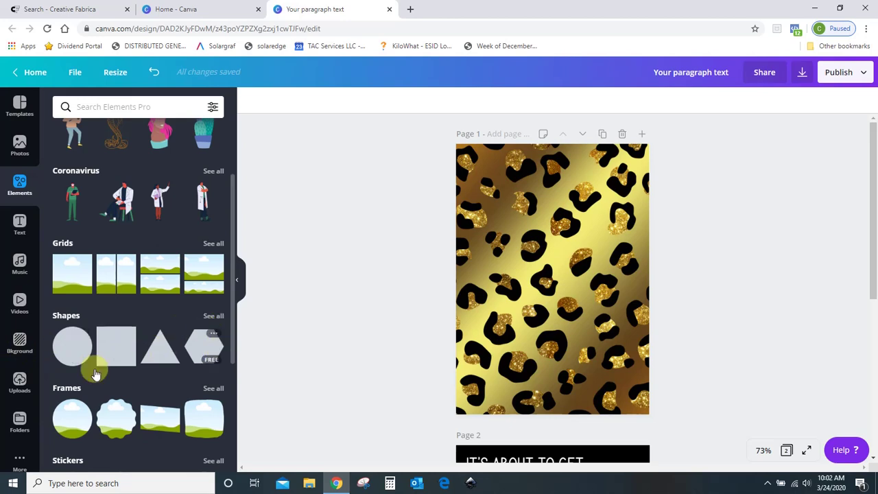
pyautogui.click(215, 319)
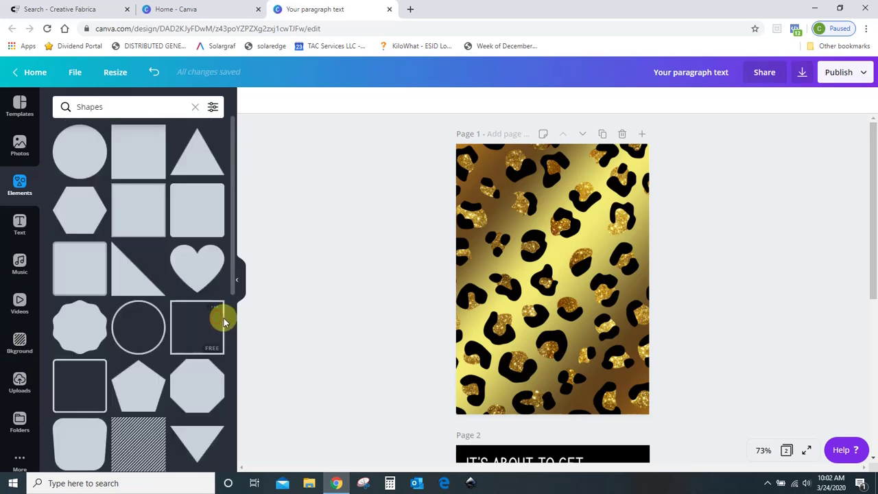
pyautogui.scroll(-3, 197, 251)
pyautogui.scroll(-2, 196, 252)
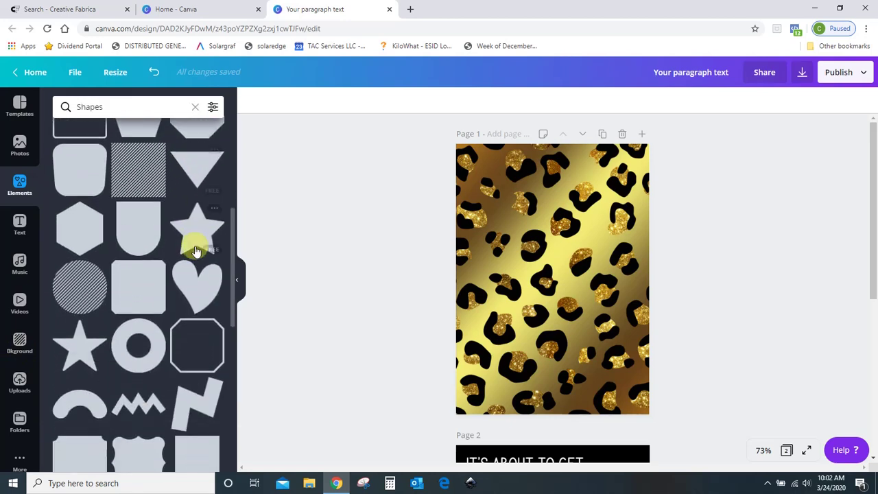
pyautogui.scroll(5, 196, 236)
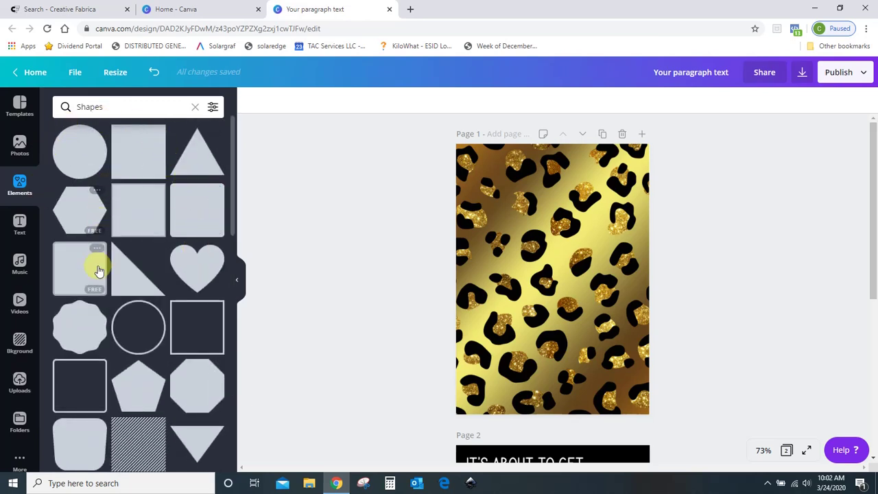
pyautogui.scroll(-5, 96, 312)
pyautogui.scroll(-10, 120, 312)
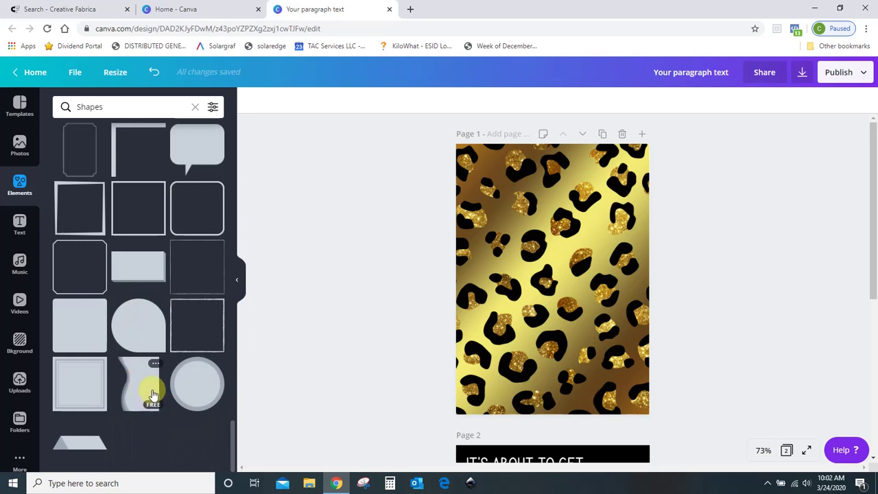
pyautogui.scroll(10, 152, 394)
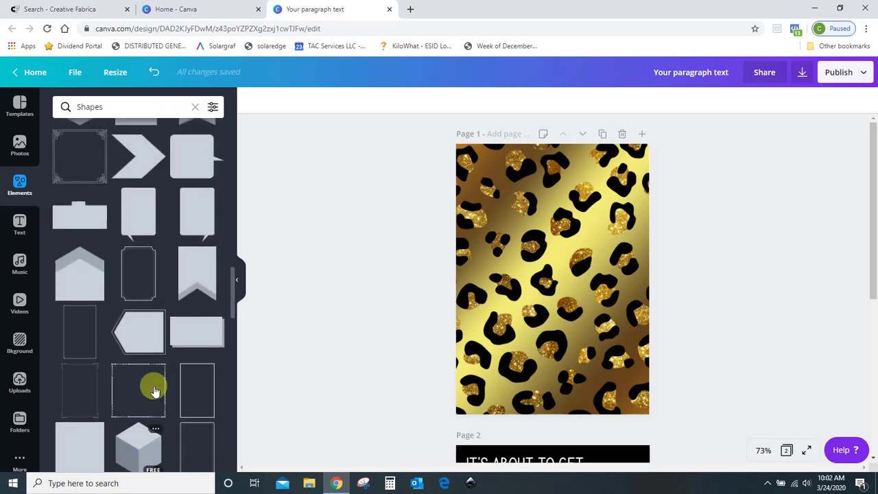
pyautogui.scroll(8, 154, 374)
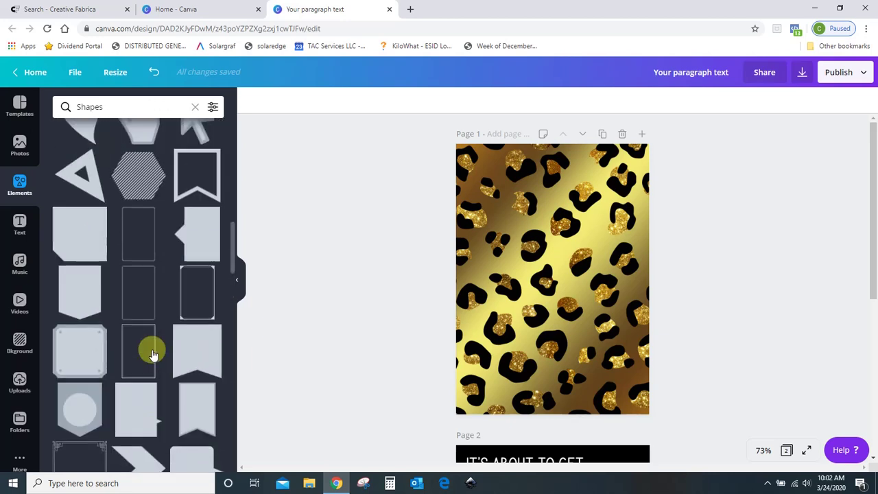
pyautogui.scroll(6, 152, 353)
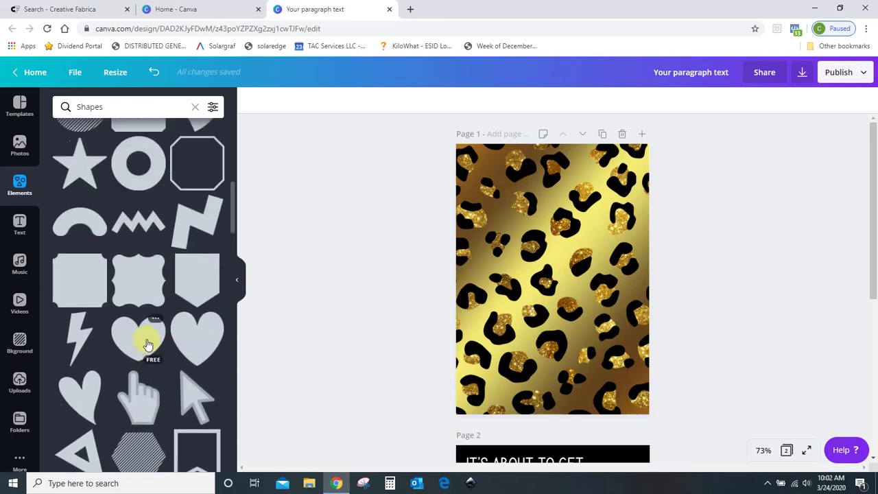
pyautogui.scroll(8, 148, 343)
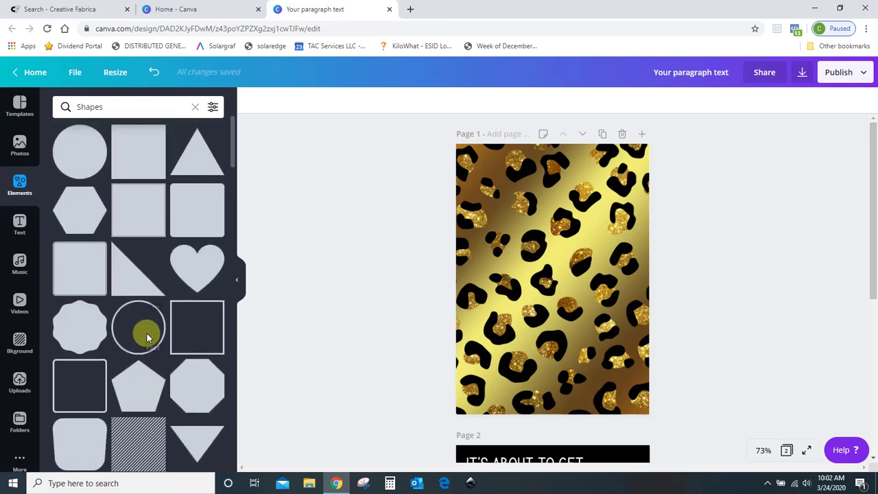
pyautogui.scroll(-10, 146, 336)
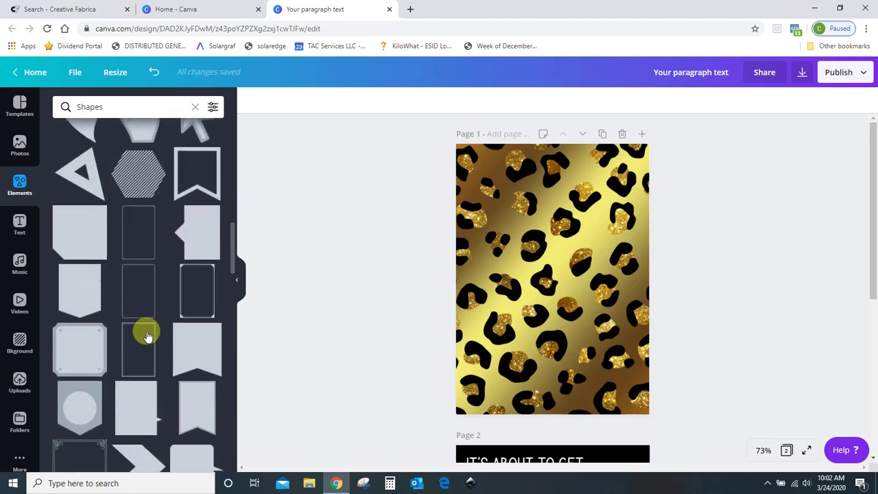
pyautogui.scroll(-10, 146, 337)
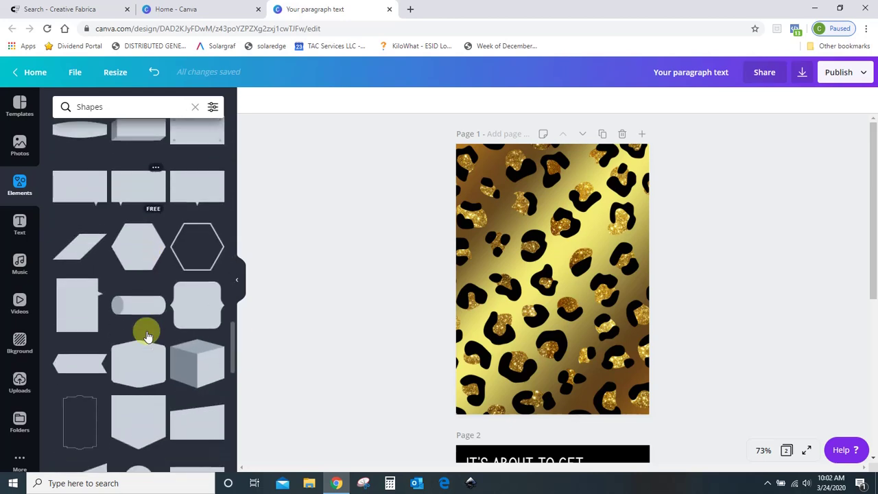
pyautogui.scroll(-5, 146, 335)
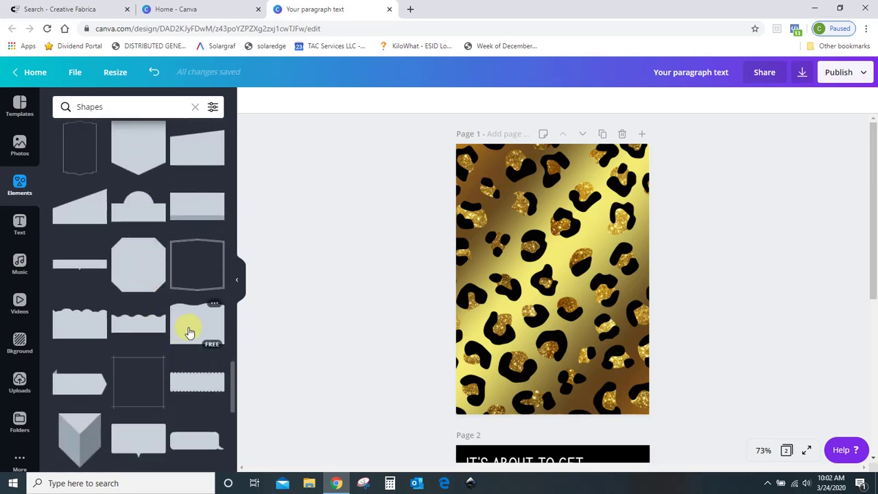
pyautogui.click(195, 332)
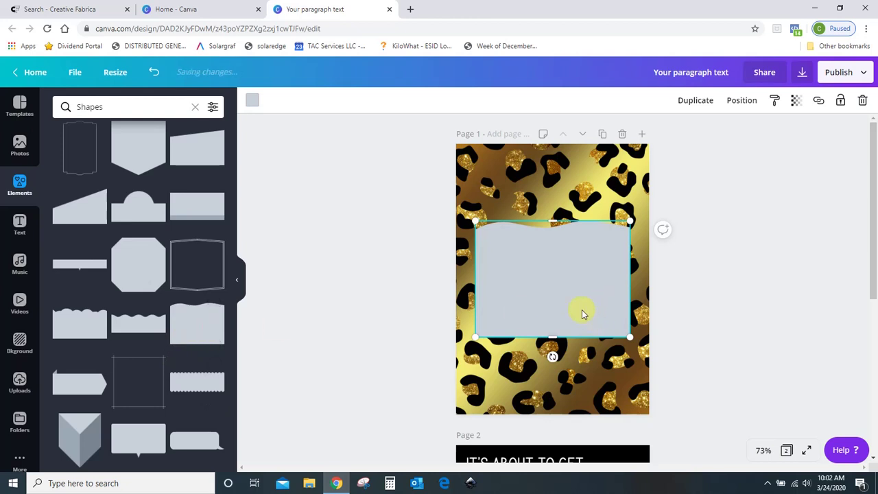
# Step: Rotate the wavy shape 180° so its wave faces down, and enlarge it to span the upper part of page 1
pyautogui.scroll(-3, 708, 299)
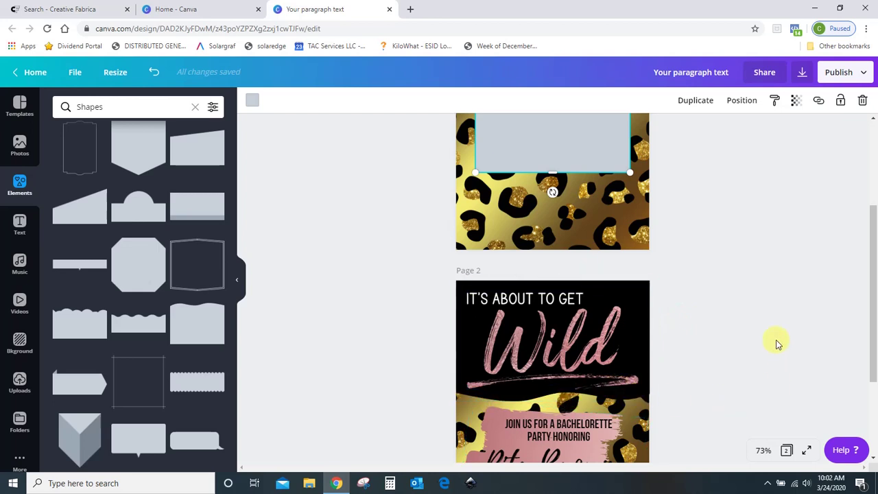
pyautogui.scroll(3, 774, 340)
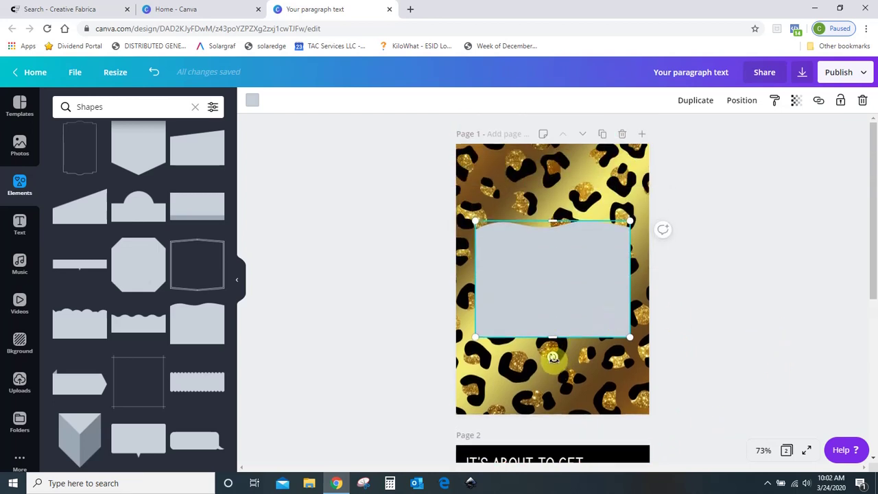
pyautogui.moveTo(553, 357)
pyautogui.mouseDown()
pyautogui.moveTo(556, 330)
pyautogui.moveTo(556, 353)
pyautogui.moveTo(528, 364)
pyautogui.moveTo(505, 343)
pyautogui.moveTo(487, 281)
pyautogui.moveTo(505, 233)
pyautogui.moveTo(550, 207)
pyautogui.mouseUp()
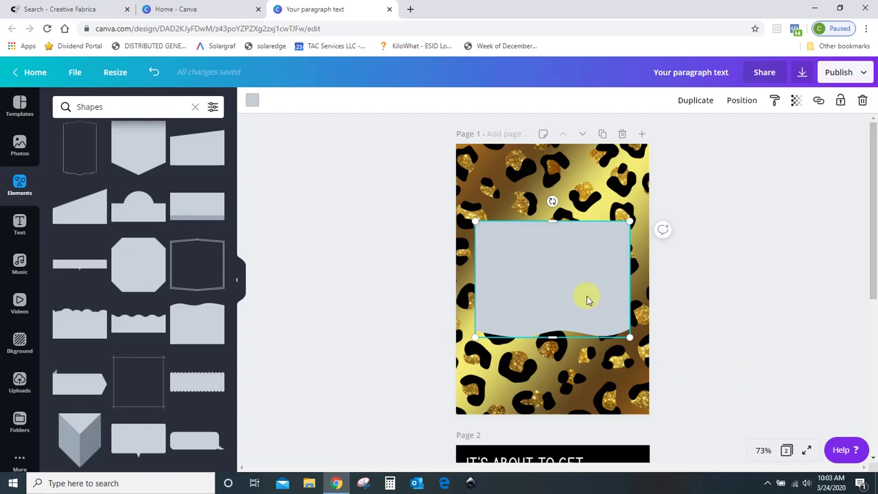
pyautogui.moveTo(522, 278); pyautogui.dragTo(501, 202)
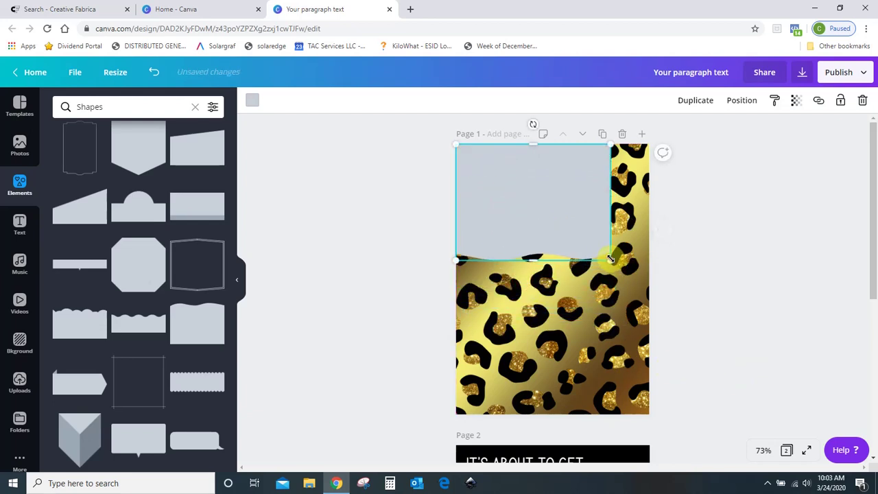
pyautogui.moveTo(610, 258); pyautogui.dragTo(670, 272)
pyautogui.moveTo(586, 261); pyautogui.dragTo(585, 257)
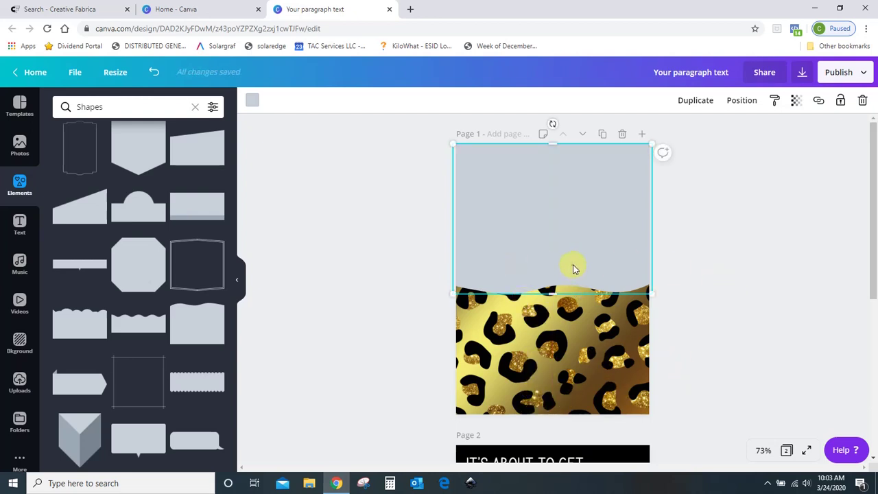
pyautogui.moveTo(575, 268); pyautogui.dragTo(577, 245)
# Step: Shift the wavy shape up so it extends past page 1's upper edge, and fill it with black
pyautogui.scroll(-3, 730, 315)
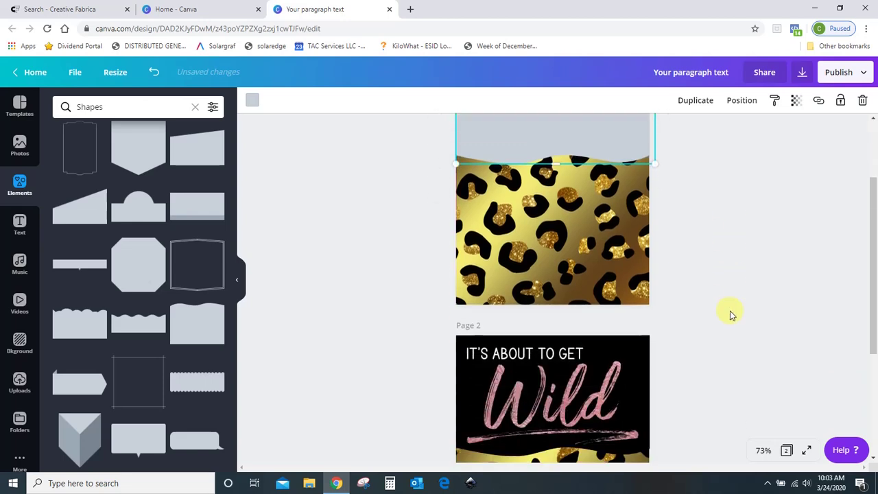
pyautogui.scroll(-1, 730, 314)
pyautogui.scroll(4, 731, 314)
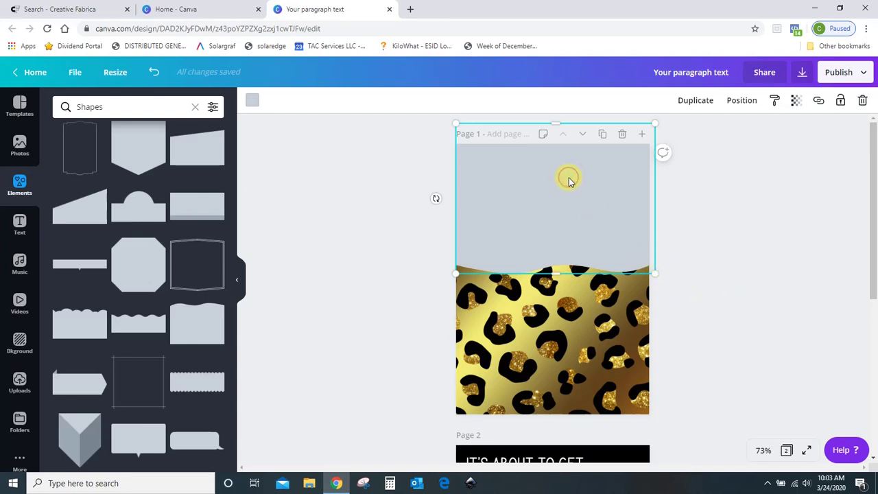
pyautogui.click(251, 103)
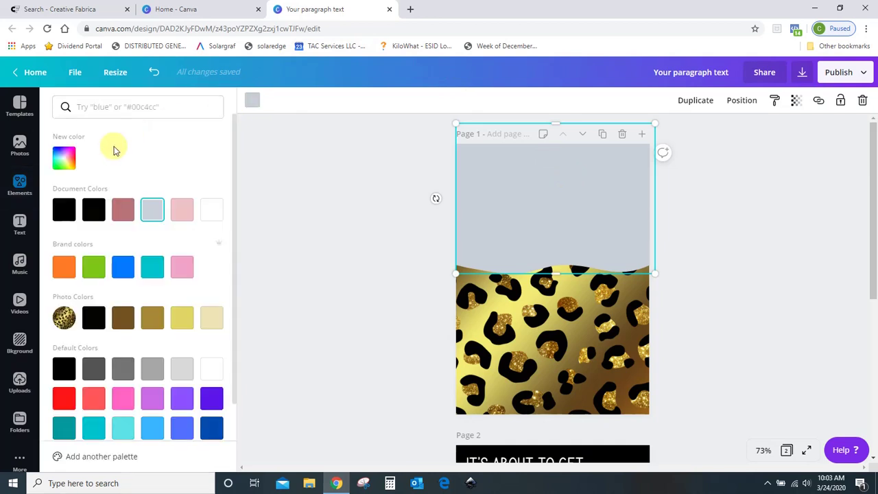
pyautogui.click(62, 371)
pyautogui.click(312, 294)
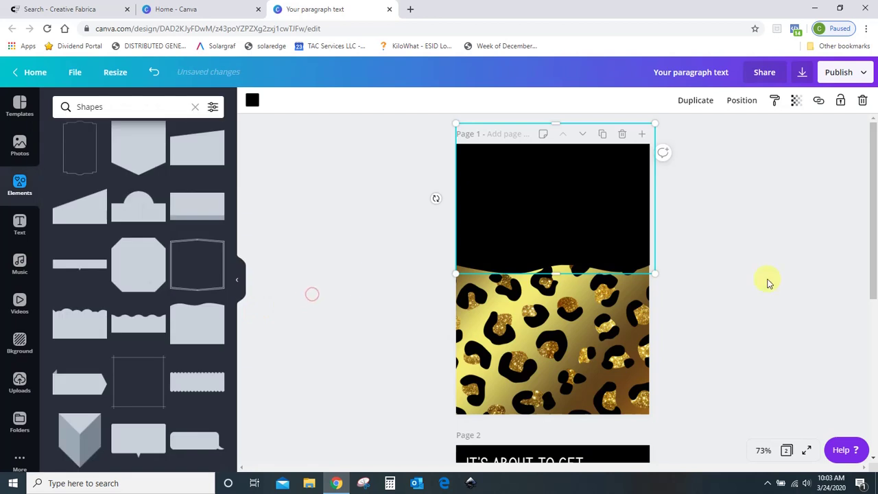
pyautogui.scroll(-5, 768, 284)
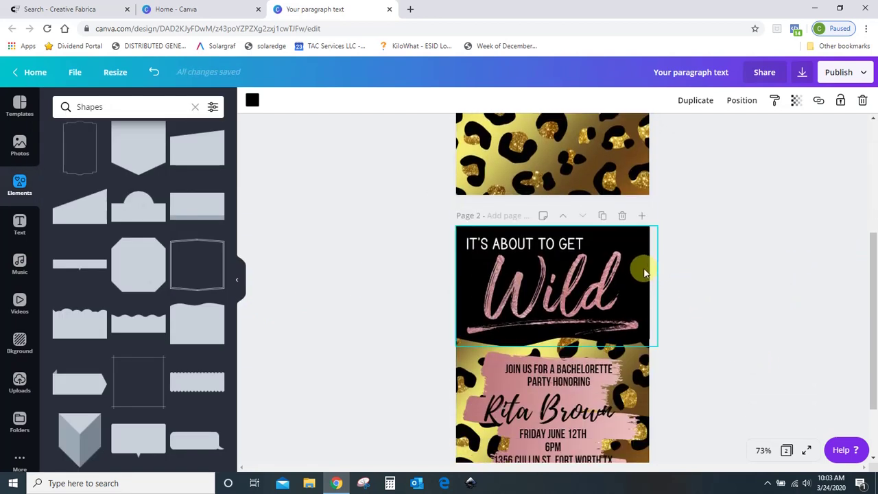
pyautogui.scroll(5, 753, 343)
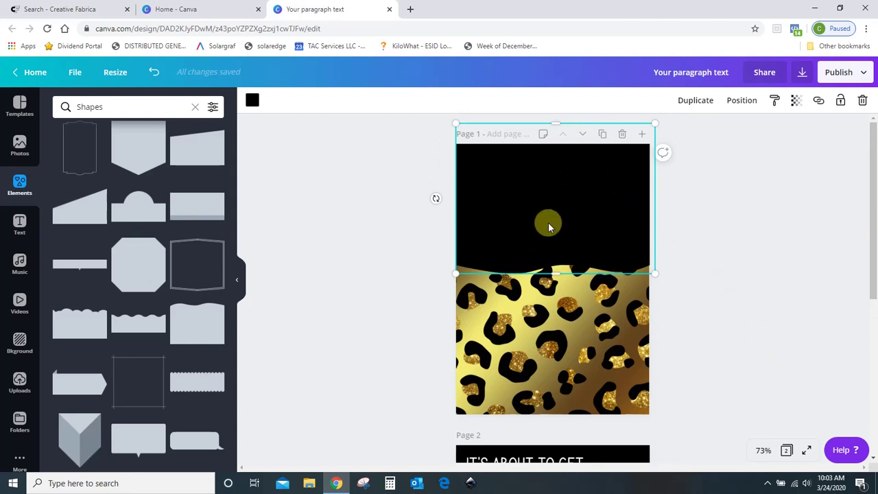
# Step: Add a text box and the "Wild SALE" font combination to page 1, moving the combination onto the black header
pyautogui.hotkey('ctrl', 'v')
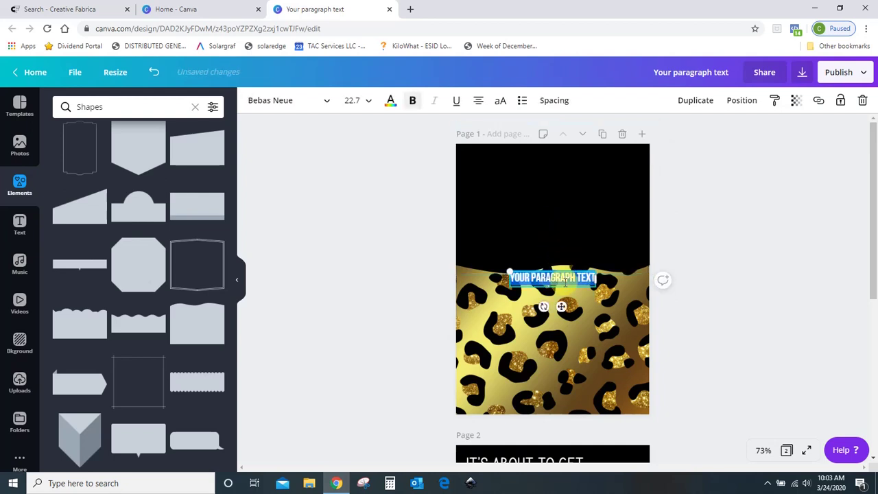
pyautogui.click(20, 222)
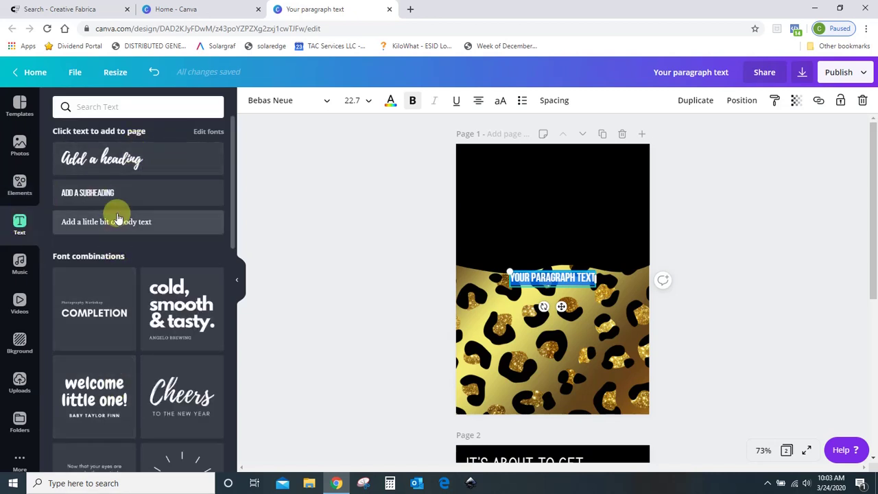
pyautogui.scroll(-3, 113, 233)
pyautogui.scroll(-8, 113, 247)
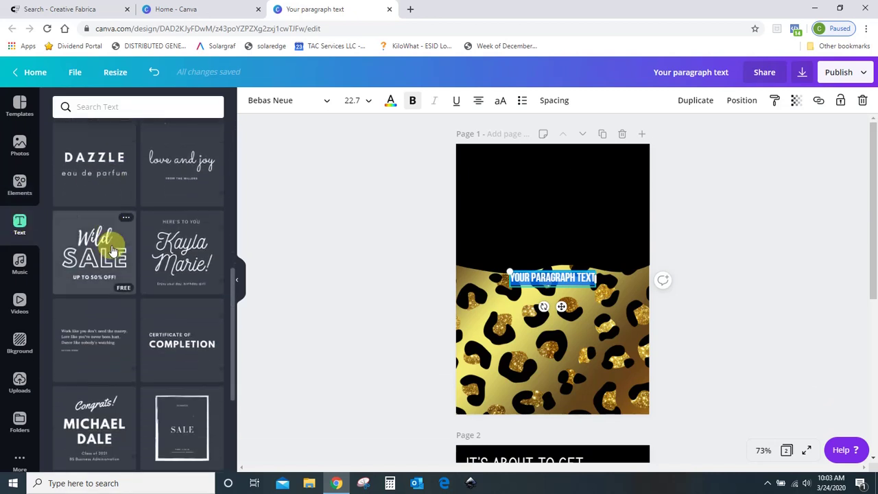
pyautogui.click(104, 163)
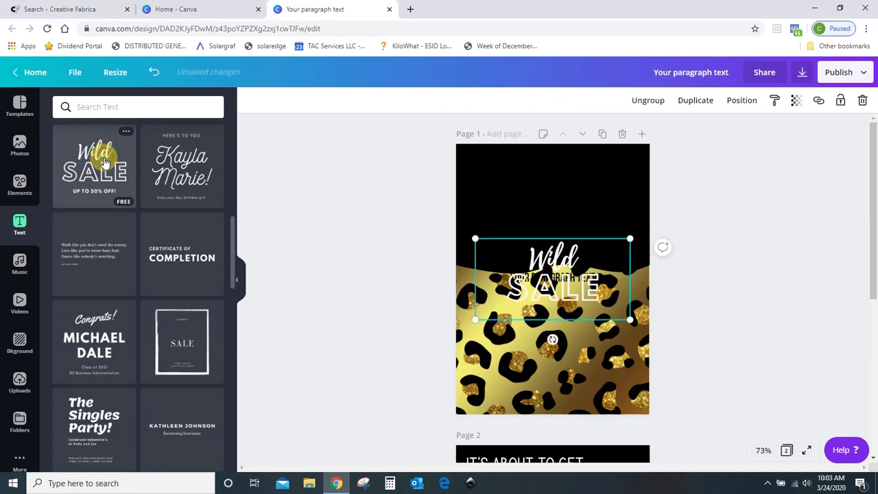
pyautogui.moveTo(582, 298); pyautogui.dragTo(585, 223)
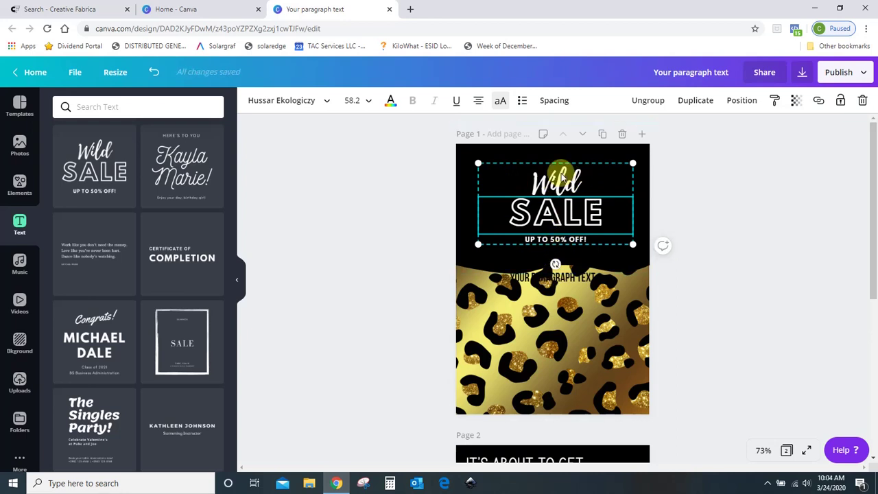
# Step: Delete all three text pieces of the "Wild SALE" combination from page 1
pyautogui.press('Delete')
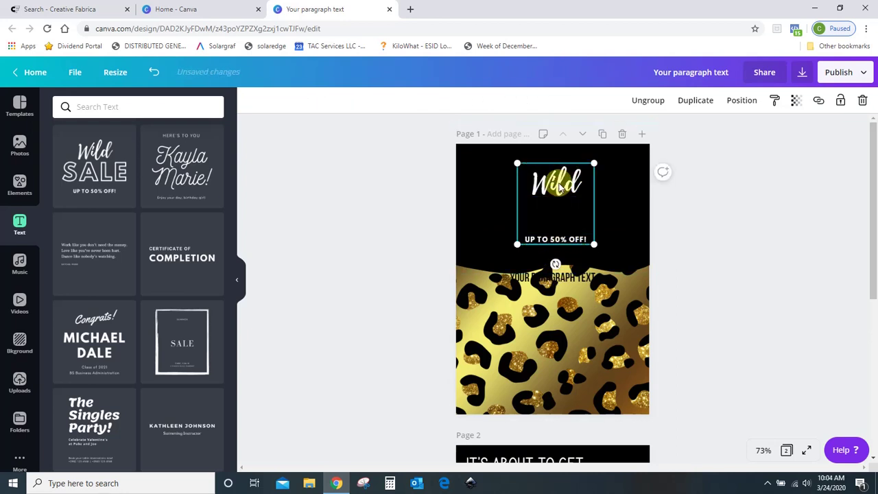
pyautogui.click(556, 200)
pyautogui.press('Delete')
pyautogui.click(581, 238)
pyautogui.click(652, 255)
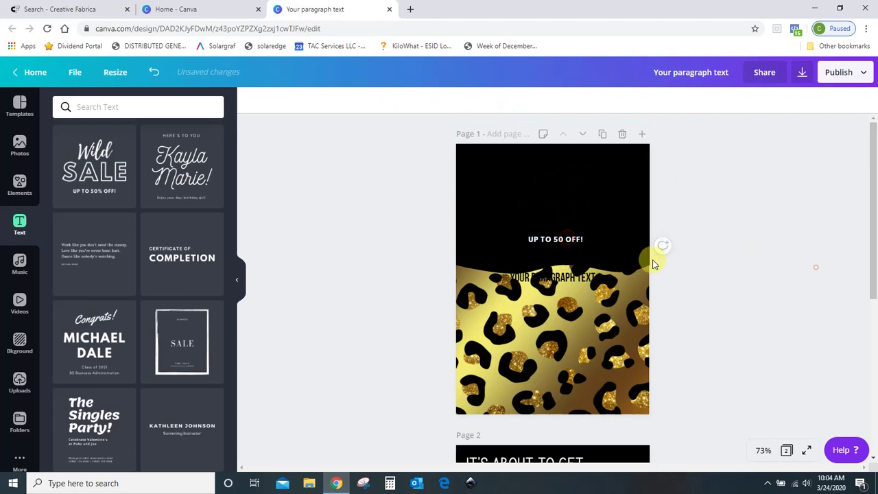
pyautogui.click(574, 241)
pyautogui.press('Delete')
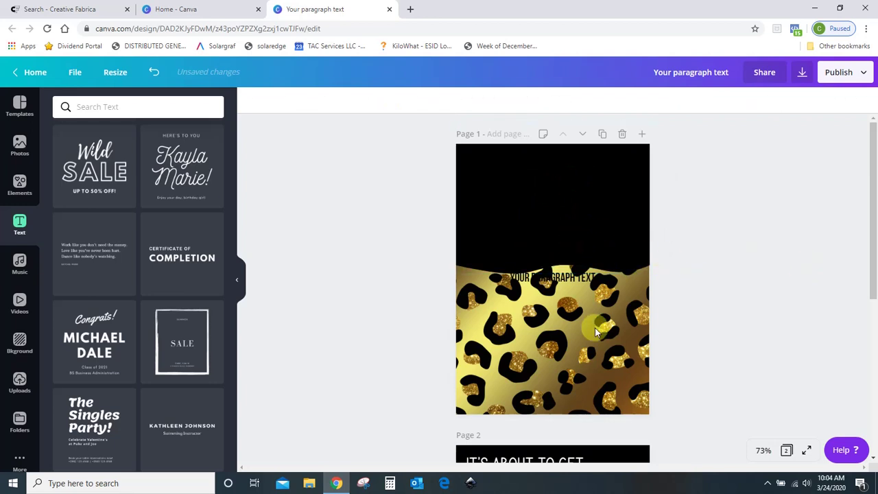
# Step: Change the font of the "Your paragraph text" box on page 1 to Alyssum
pyautogui.click(537, 349)
pyautogui.press('Tab')
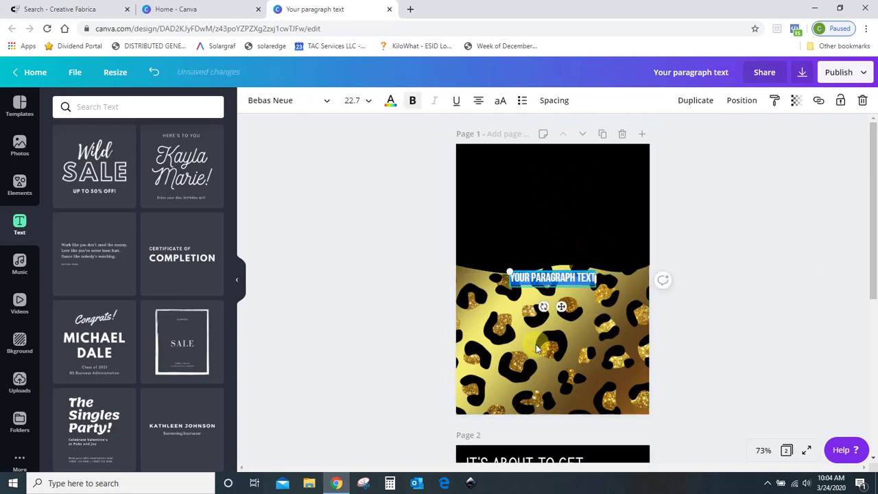
pyautogui.press('Escape')
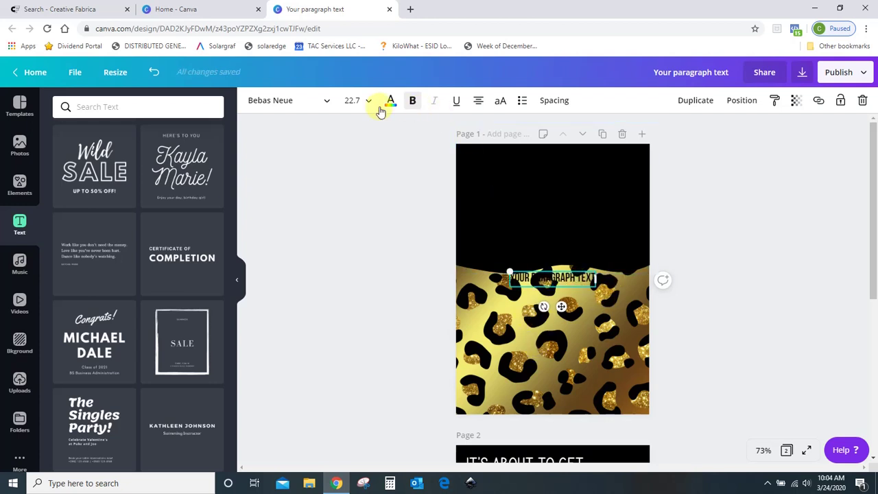
pyautogui.click(275, 103)
pyautogui.scroll(-5, 124, 308)
pyautogui.scroll(-3, 123, 319)
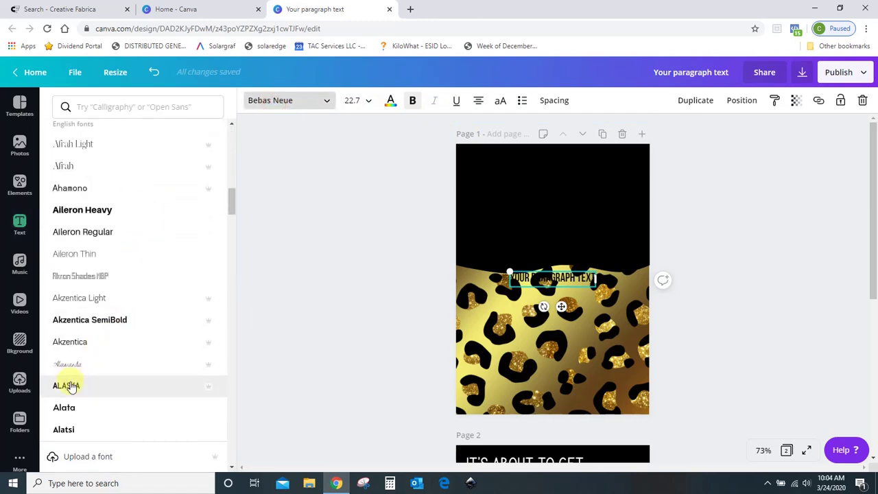
pyautogui.scroll(-3, 140, 345)
pyautogui.scroll(-3, 139, 345)
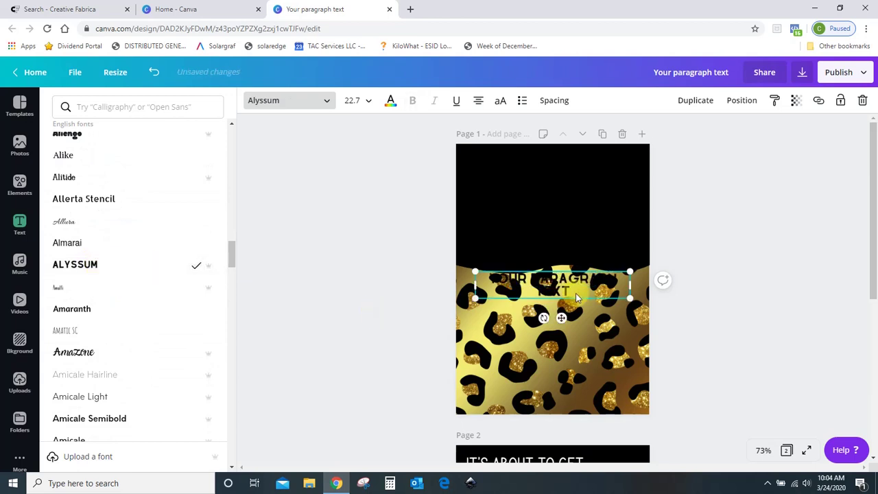
# Step: Replace the placeholder wording with "THIS IS MY TEXT" and colour it light purple
pyautogui.doubleClick(582, 292)
pyautogui.press('BackSpace')
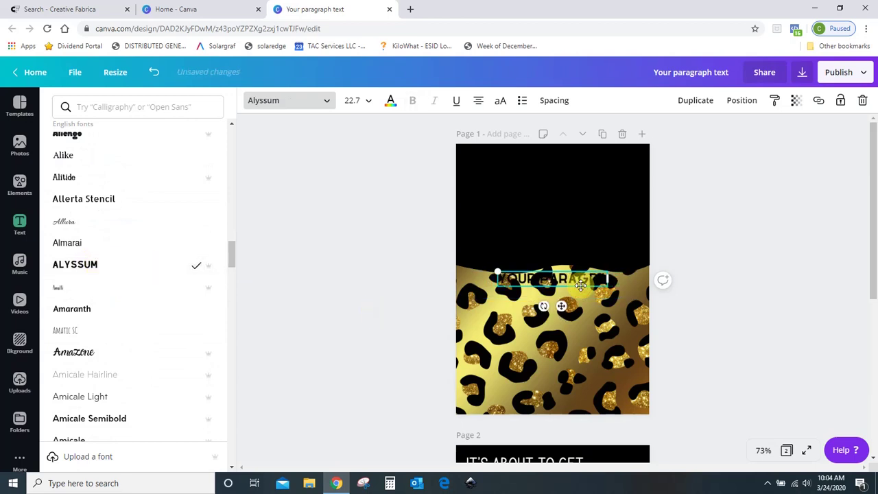
pyautogui.press('BackSpace')
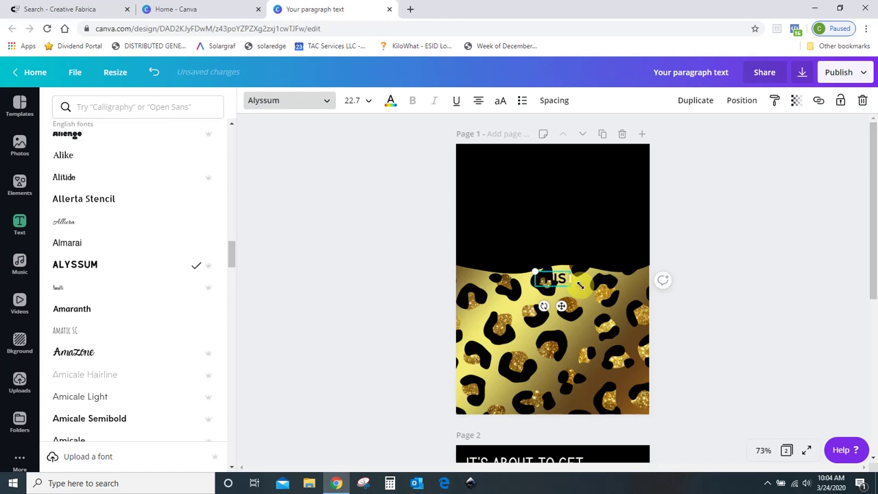
pyautogui.write('THIS IS MY TEXT')
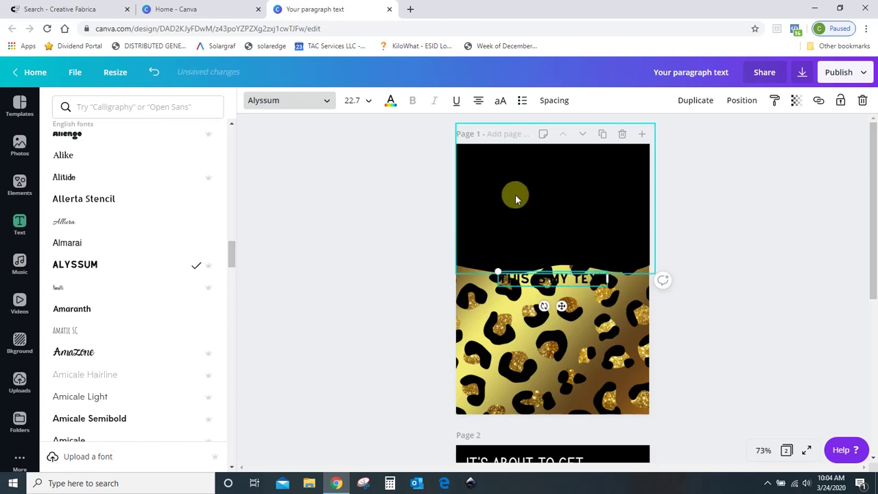
pyautogui.click(391, 103)
pyautogui.click(153, 398)
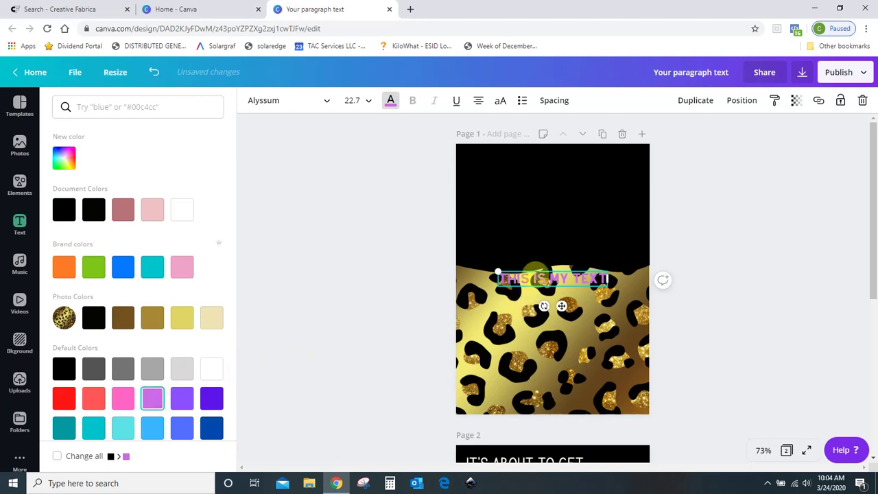
pyautogui.click(394, 297)
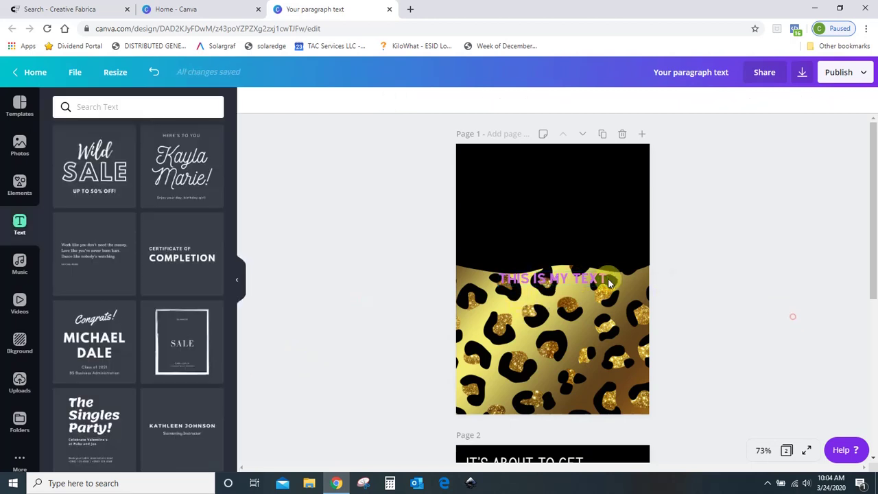
# Step: Try the sample text lower on the leopard pattern at font size 120, and delete it from page 1
pyautogui.moveTo(558, 279); pyautogui.dragTo(577, 328)
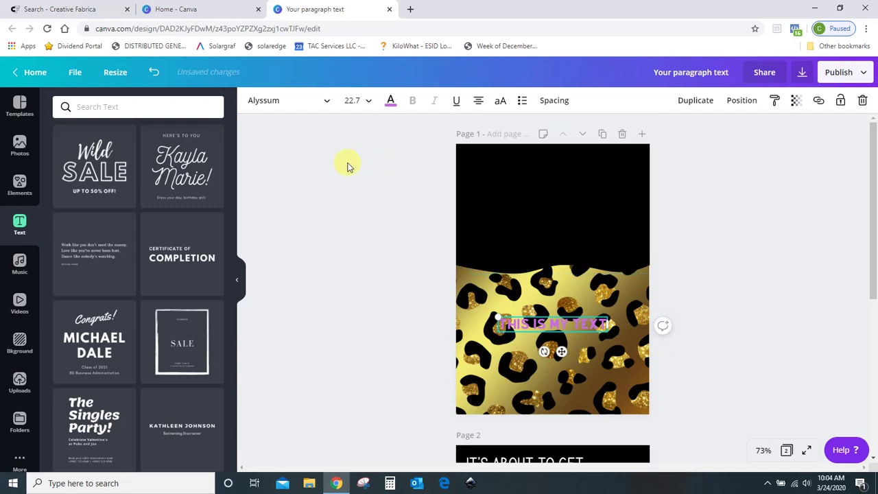
pyautogui.click(352, 100)
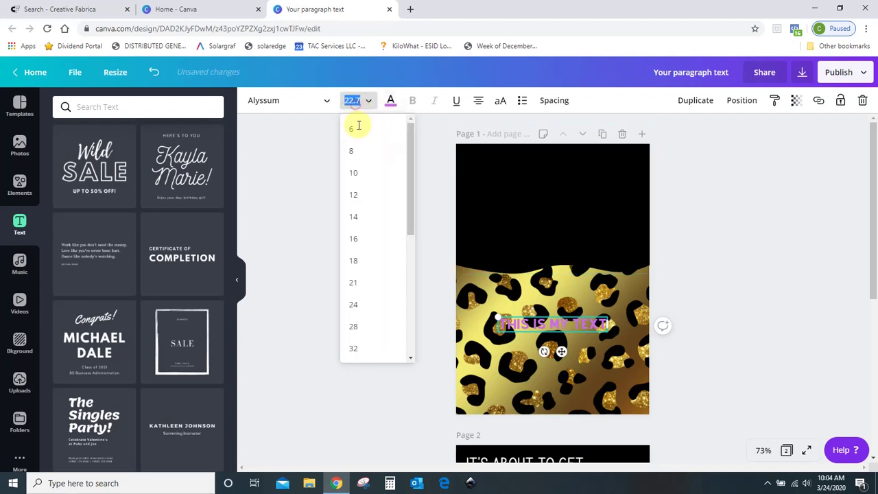
pyautogui.scroll(-5, 358, 275)
pyautogui.click(369, 328)
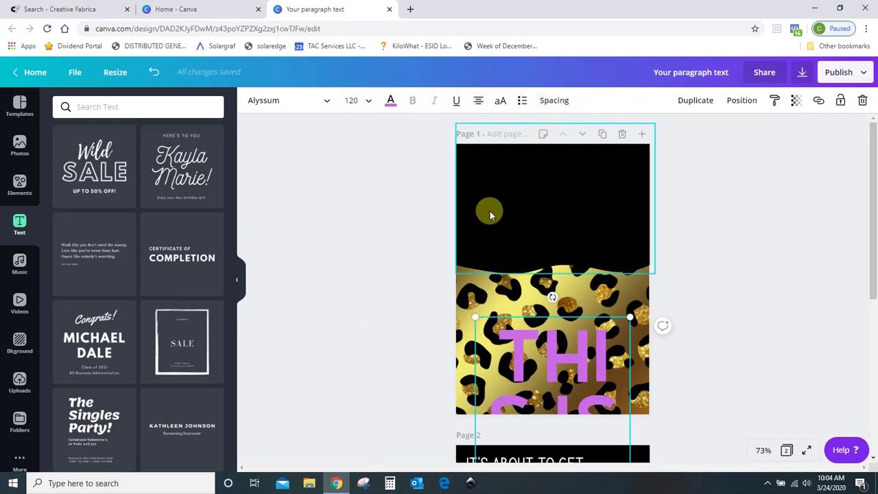
pyautogui.press('Delete')
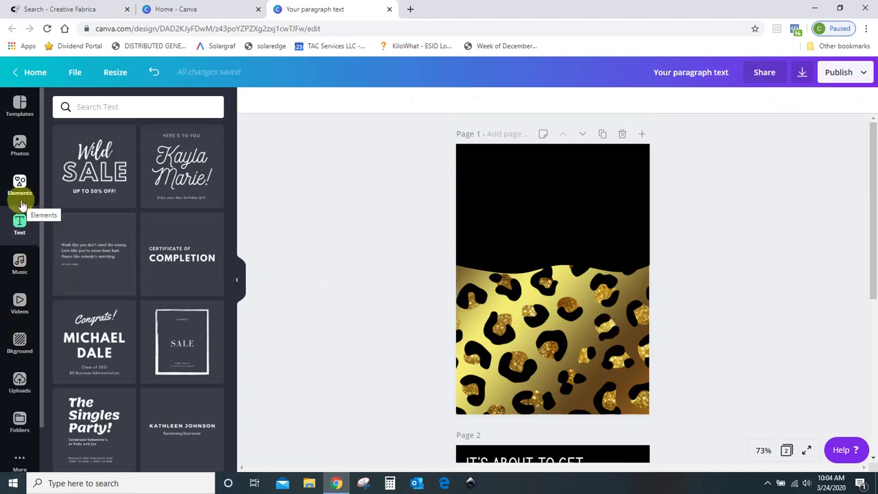
# Step: Add the uploaded "It's About to Get Wild" graphic to page 1 and centre it on the black header
pyautogui.click(19, 378)
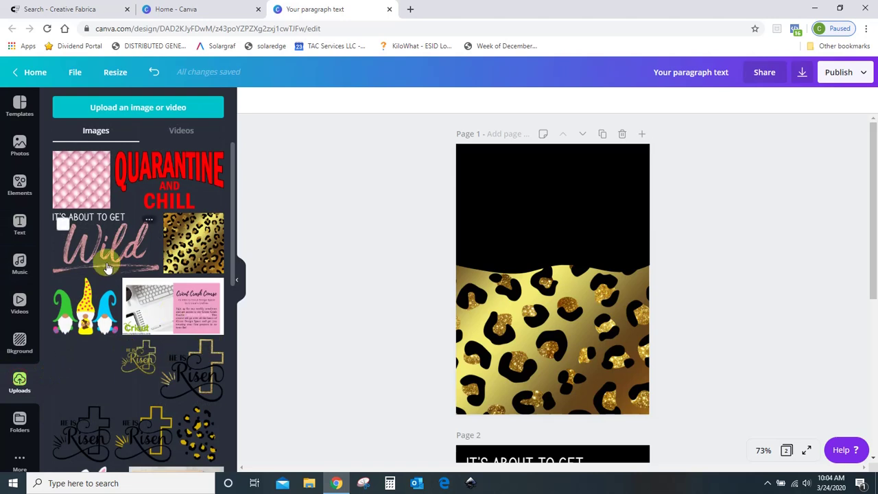
pyautogui.click(106, 267)
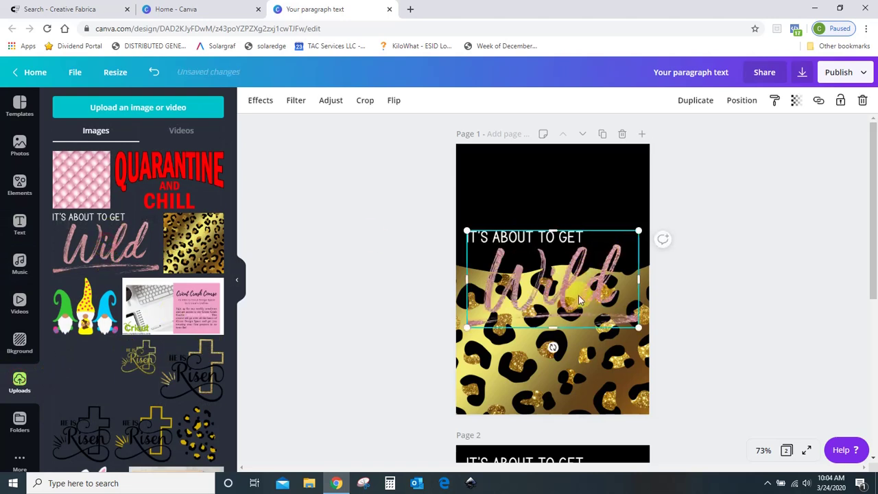
pyautogui.moveTo(579, 300); pyautogui.dragTo(580, 232)
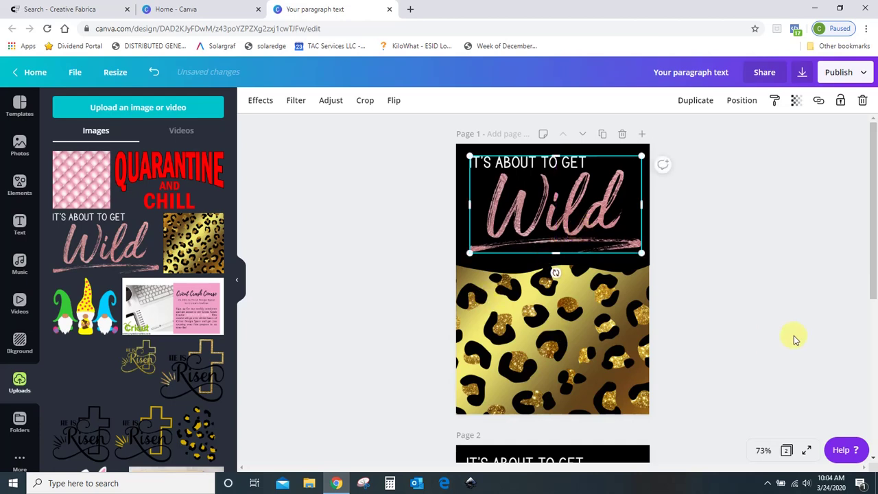
pyautogui.click(15, 187)
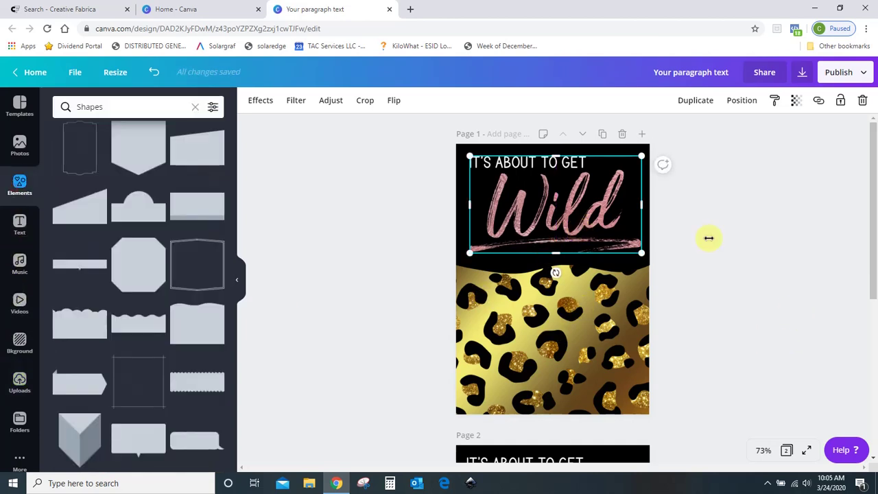
pyautogui.scroll(-3, 776, 297)
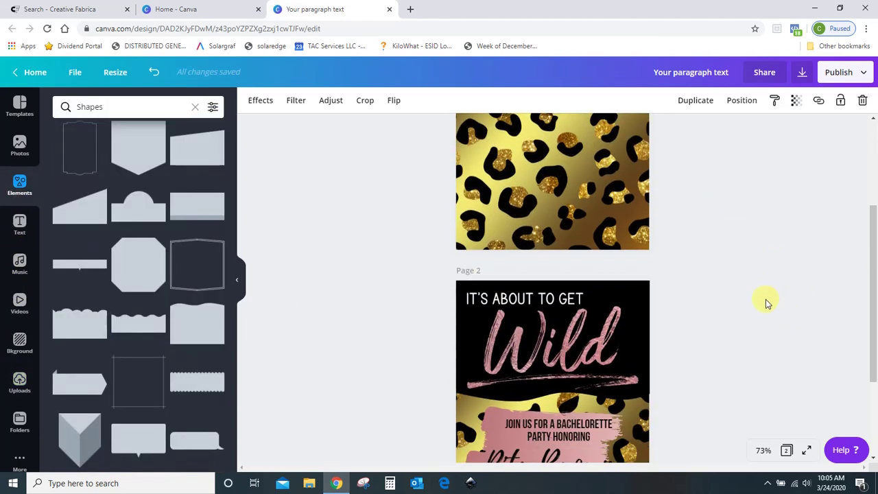
pyautogui.scroll(3, 767, 303)
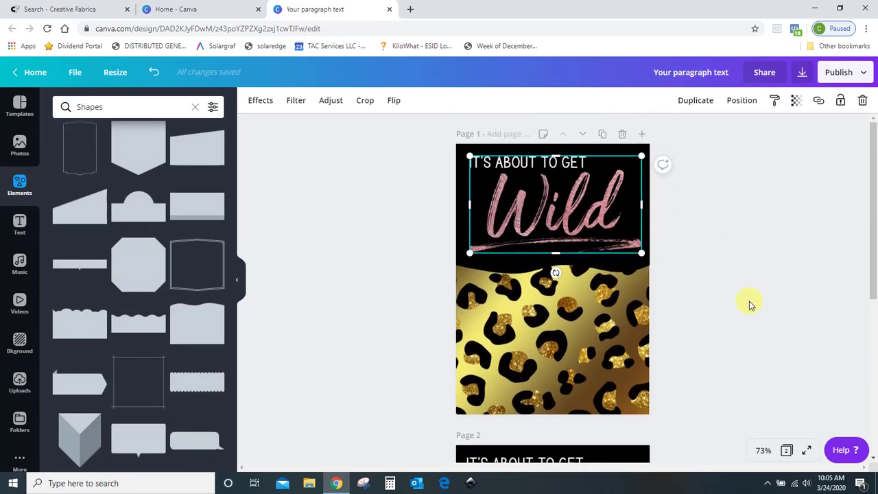
pyautogui.moveTo(568, 227); pyautogui.dragTo(562, 222)
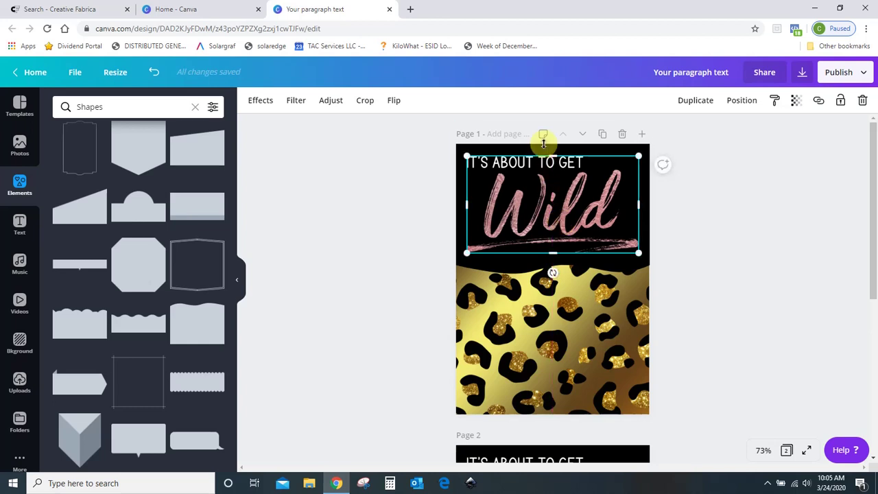
pyautogui.click(733, 307)
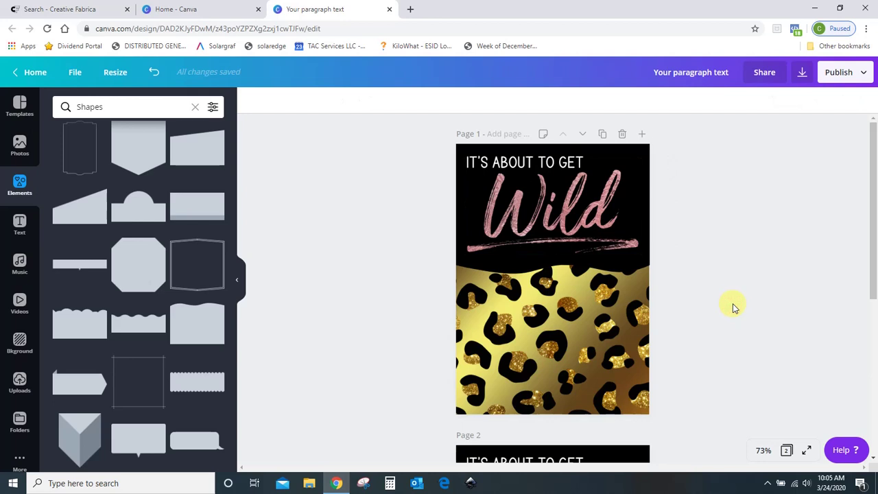
# Step: Compare page 1 with the finished invitation on page 2, and look through the element categories for a brush-stroke backing
pyautogui.scroll(-2, 733, 307)
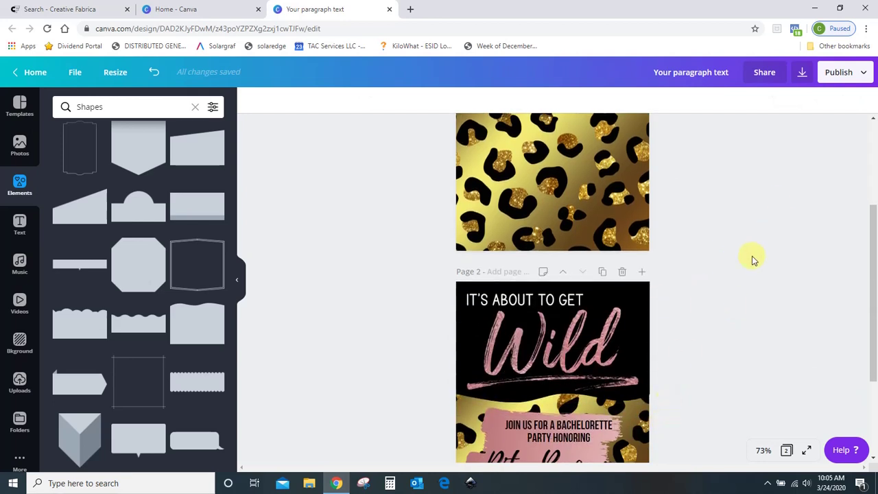
pyautogui.scroll(2, 656, 181)
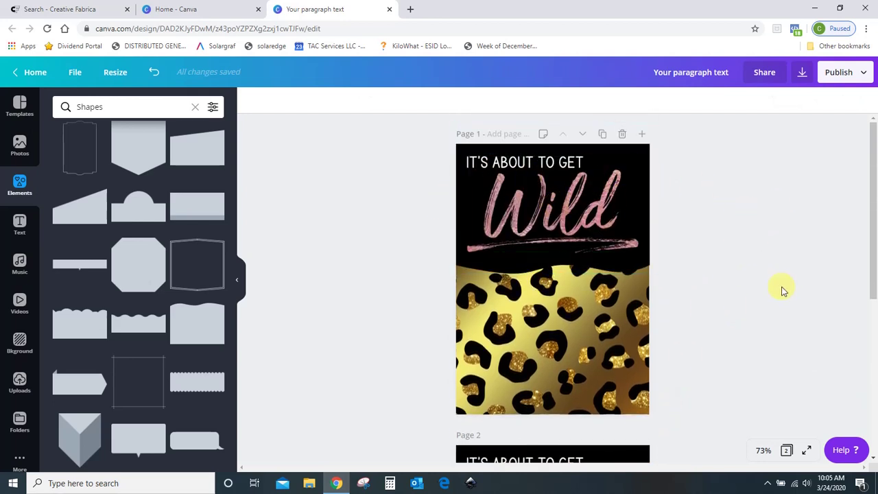
pyautogui.scroll(-4, 781, 291)
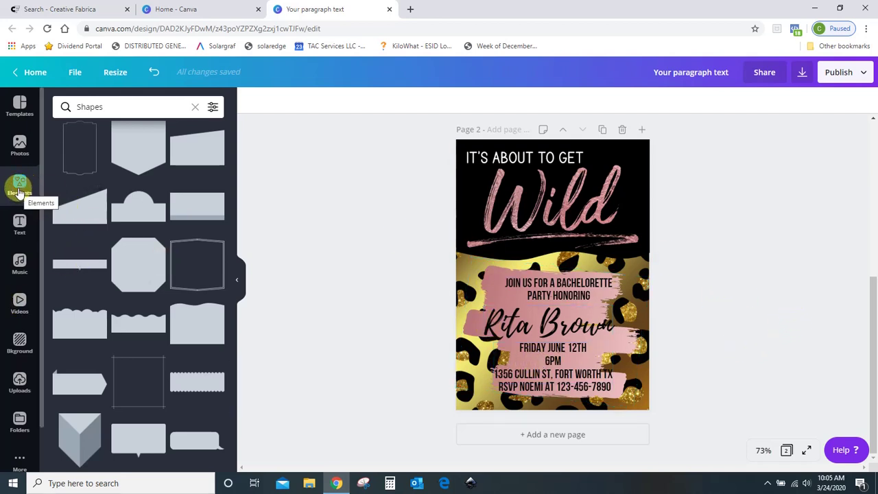
pyautogui.scroll(-3, 124, 305)
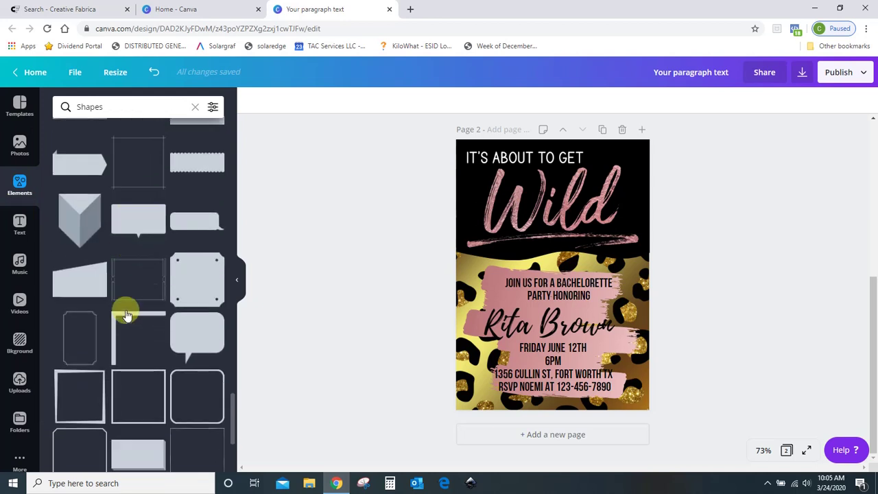
pyautogui.scroll(-5, 125, 315)
pyautogui.scroll(2, 121, 275)
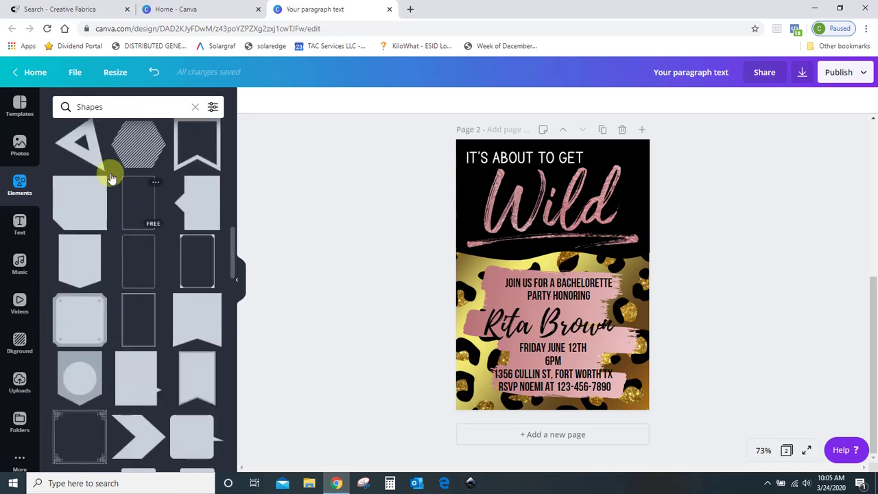
pyautogui.click(19, 187)
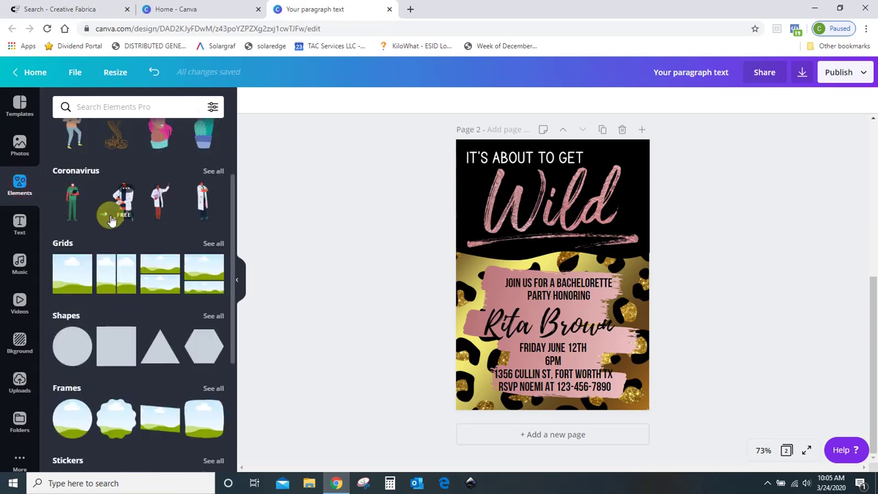
pyautogui.click(73, 263)
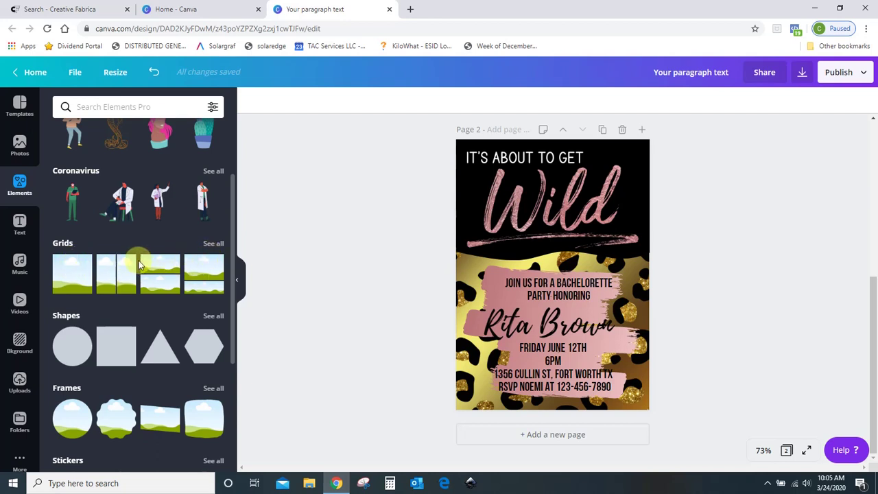
pyautogui.scroll(-3, 137, 267)
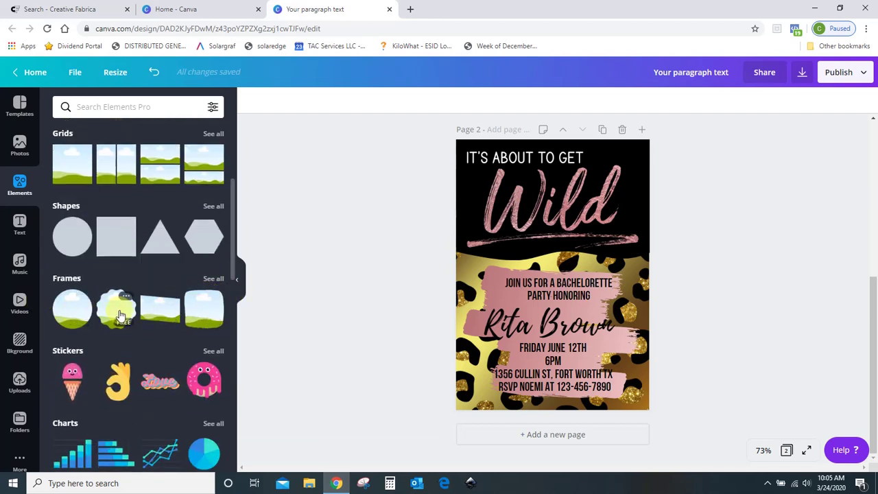
pyautogui.scroll(-3, 118, 310)
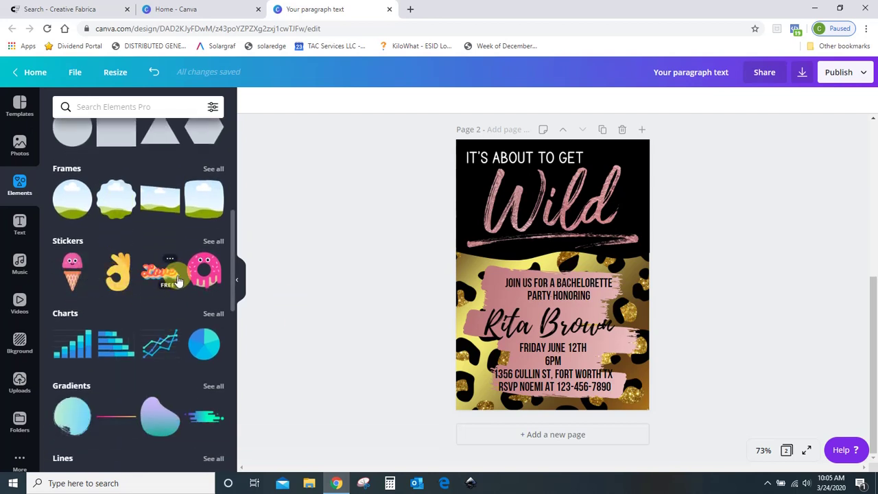
pyautogui.scroll(-2, 139, 268)
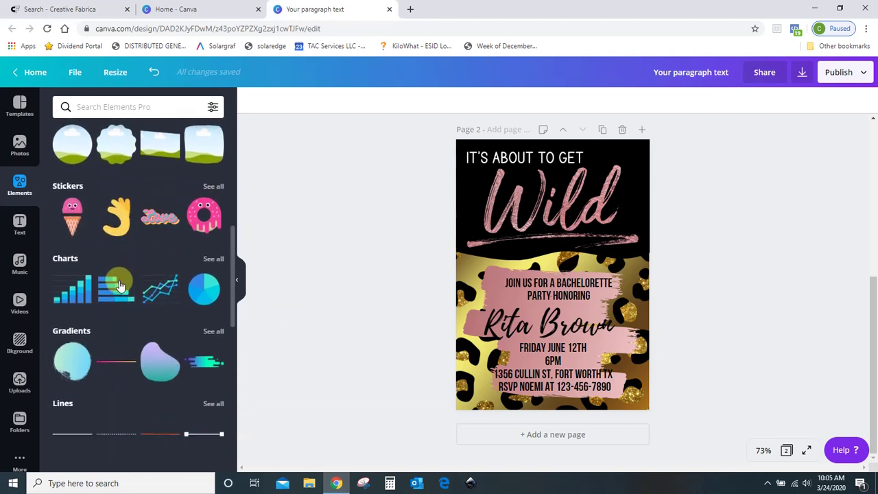
pyautogui.scroll(-3, 119, 286)
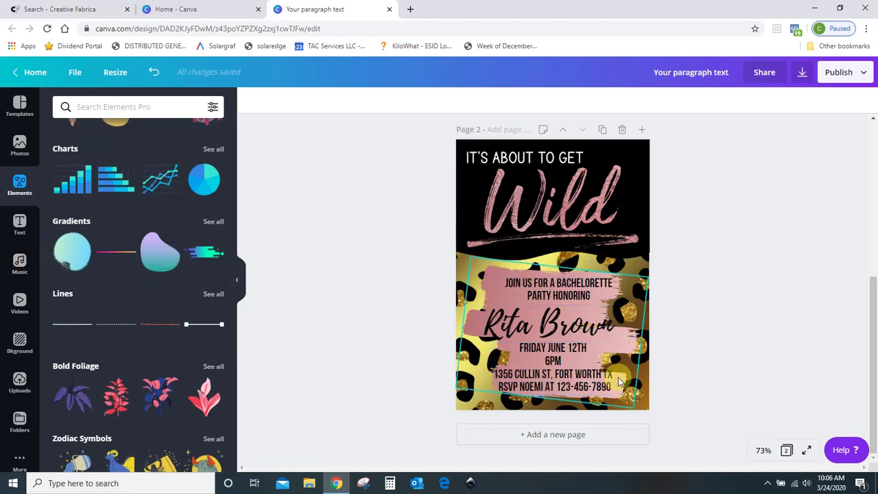
# Step: Add the pink-and-yellow brush-stroke graphic from the Gradients collection to page 1 and place it over the leopard pattern
pyautogui.click(213, 223)
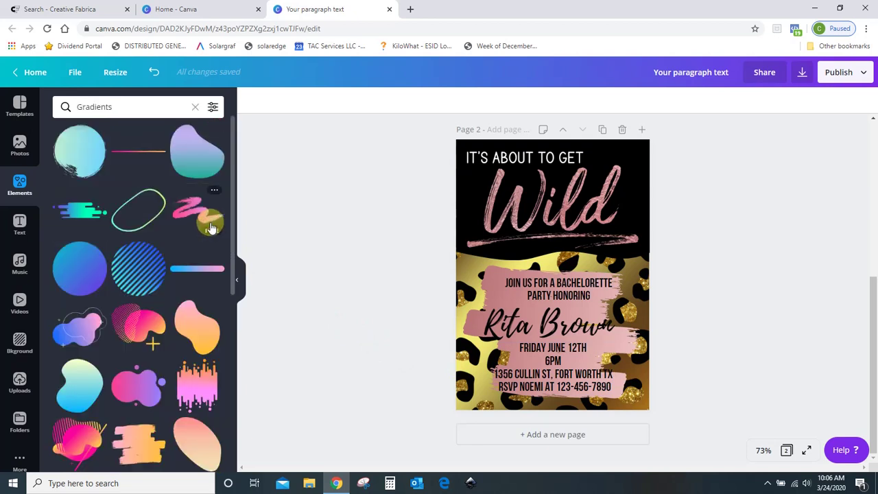
pyautogui.scroll(-1, 210, 227)
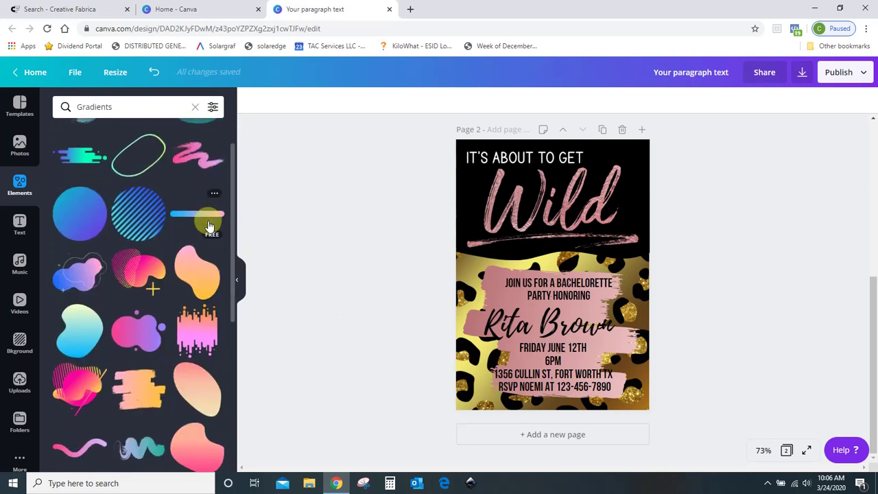
pyautogui.scroll(-6, 210, 227)
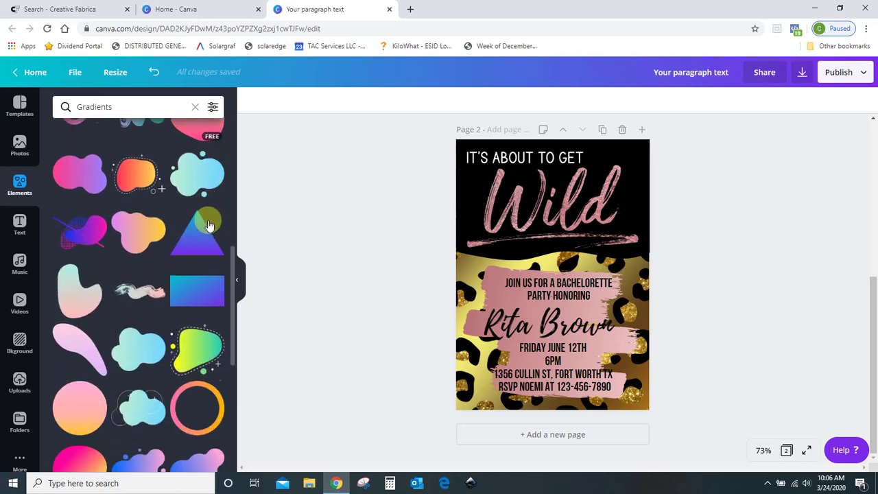
pyautogui.scroll(-8, 210, 227)
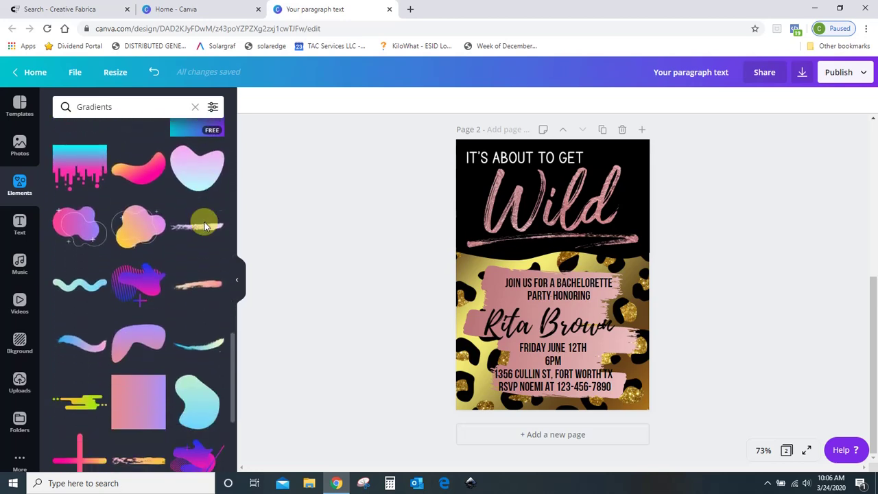
pyautogui.scroll(-4, 204, 227)
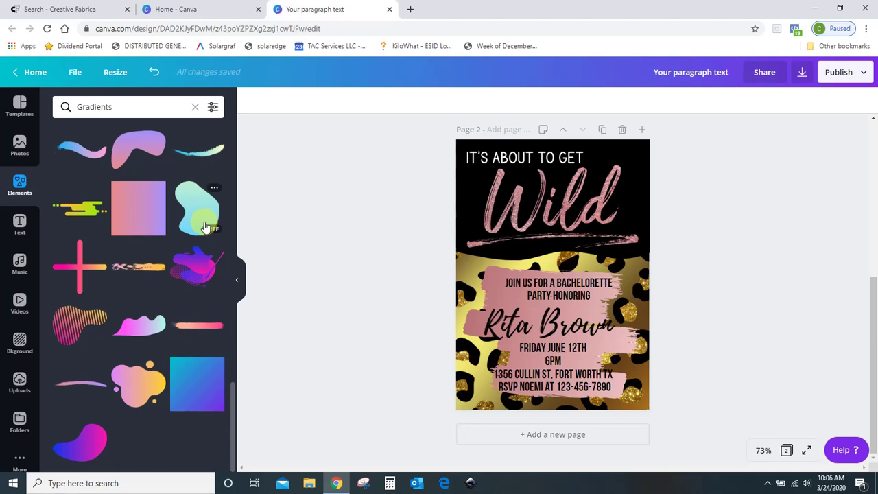
pyautogui.scroll(10, 204, 227)
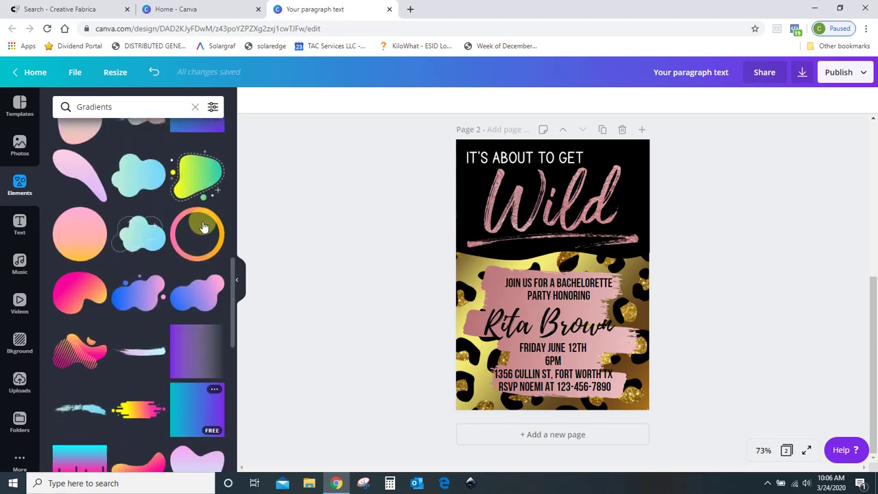
pyautogui.scroll(4, 204, 226)
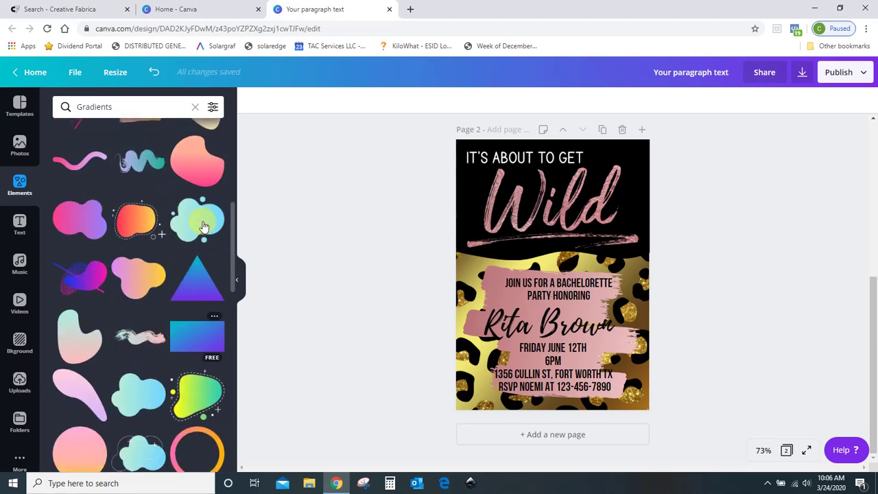
pyautogui.scroll(3, 203, 227)
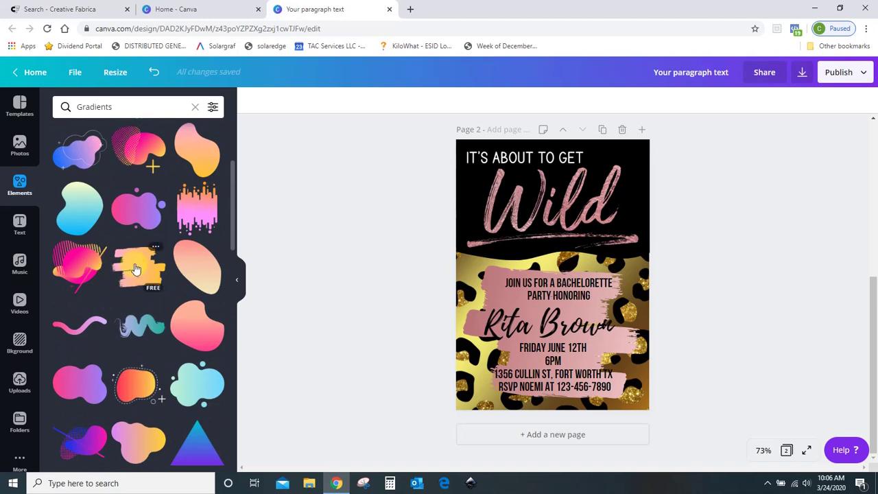
pyautogui.scroll(5, 506, 255)
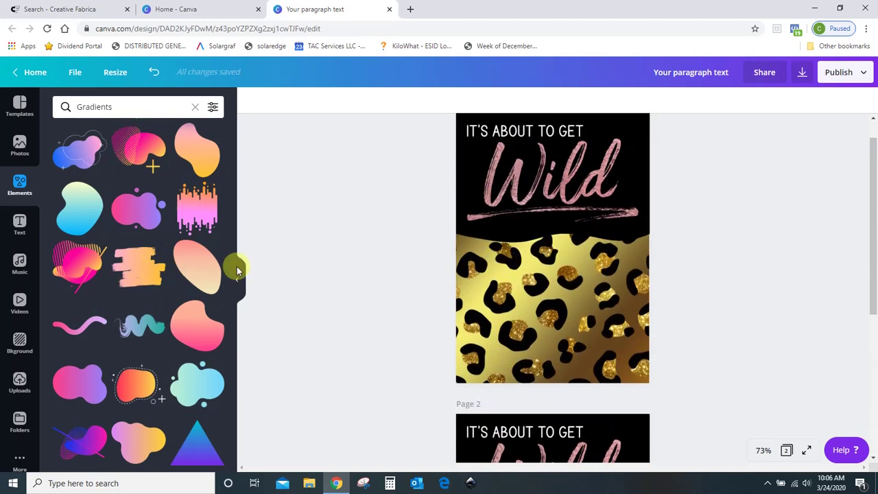
pyautogui.click(137, 271)
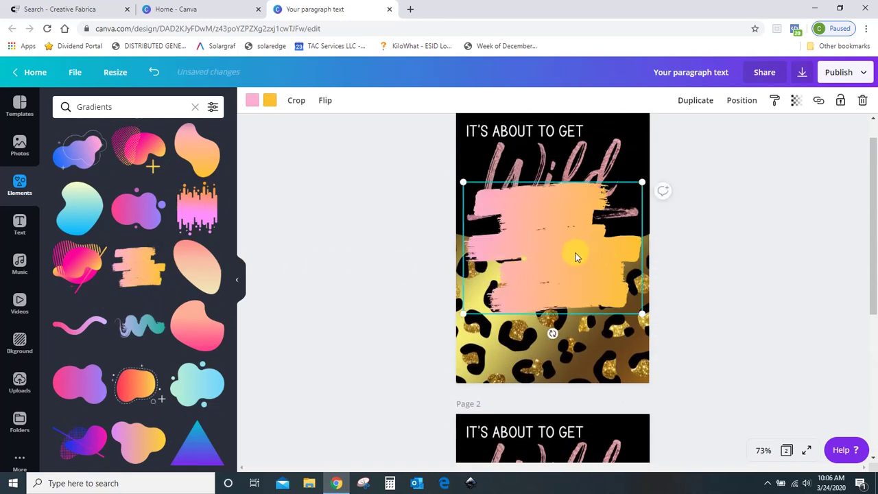
pyautogui.moveTo(577, 258); pyautogui.dragTo(575, 318)
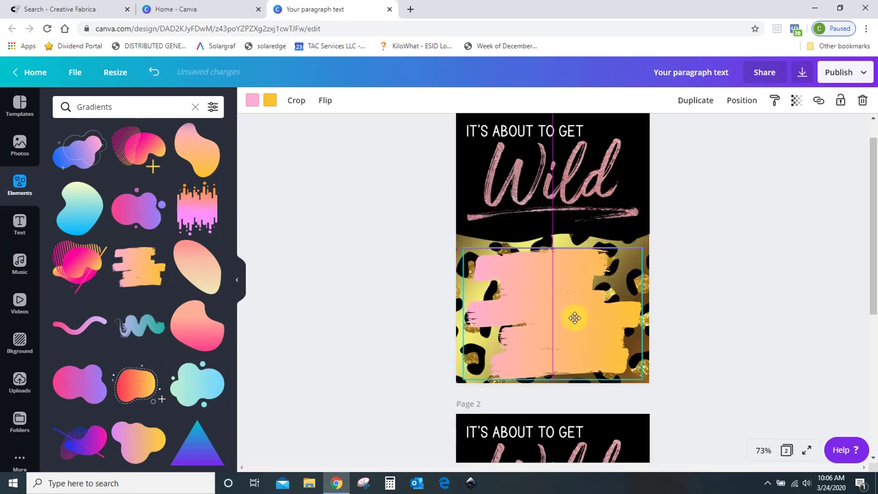
# Step: Shrink the brush-stroke graphic slightly and reposition it within the leopard area of page 1, using page 2 as reference
pyautogui.scroll(-5, 716, 320)
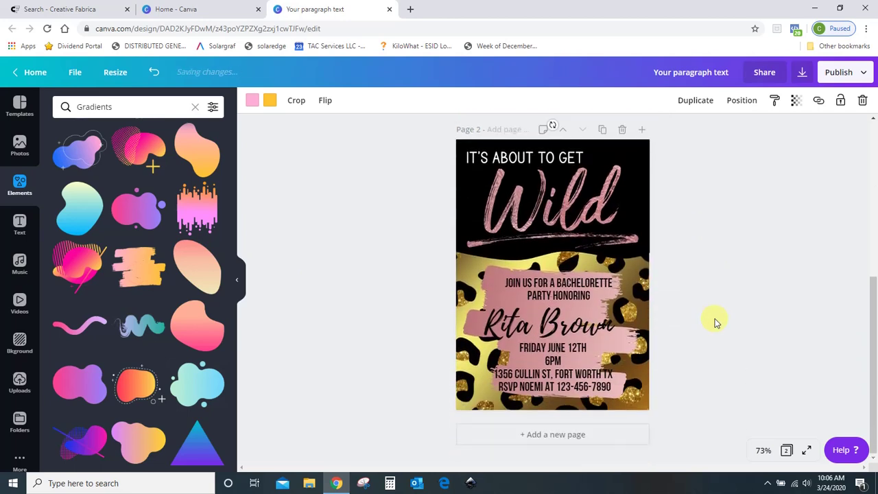
pyautogui.scroll(3, 716, 320)
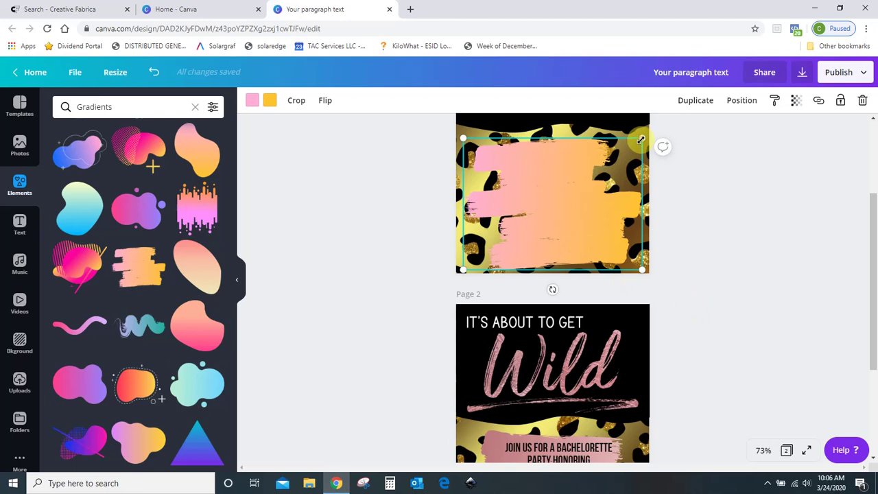
pyautogui.moveTo(641, 140); pyautogui.dragTo(635, 147)
pyautogui.moveTo(563, 232); pyautogui.dragTo(576, 216)
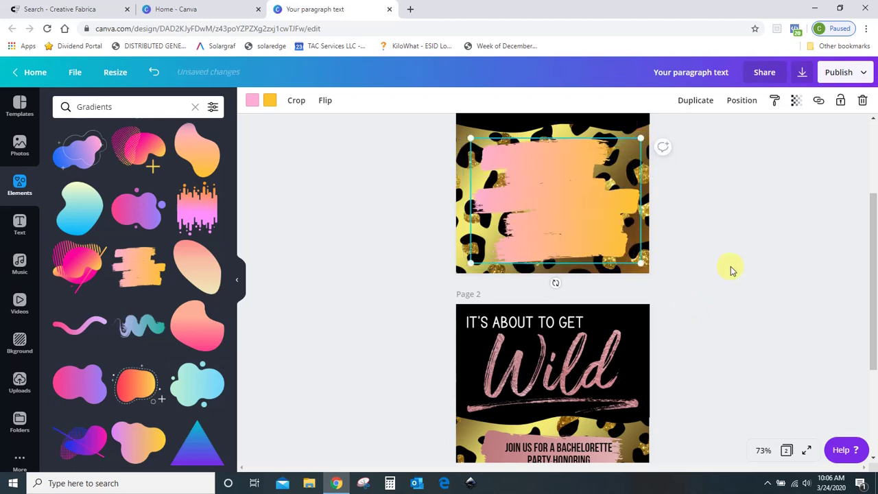
pyautogui.scroll(-3, 732, 270)
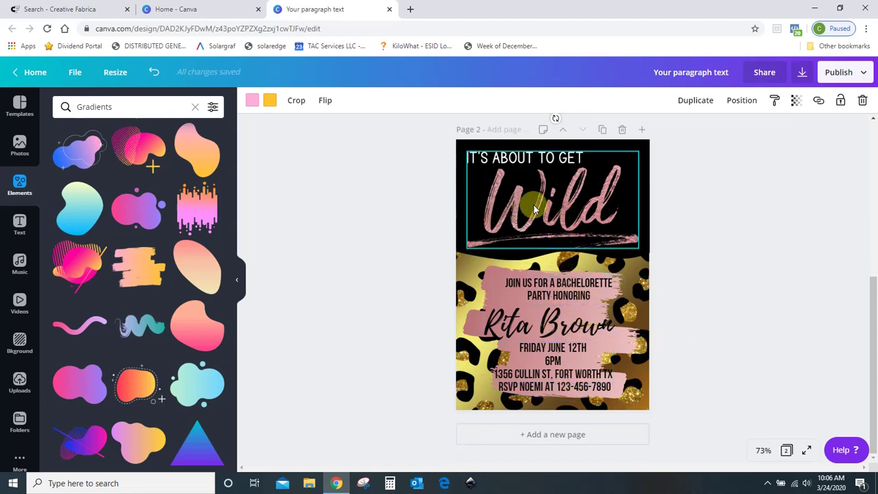
pyautogui.scroll(4, 700, 299)
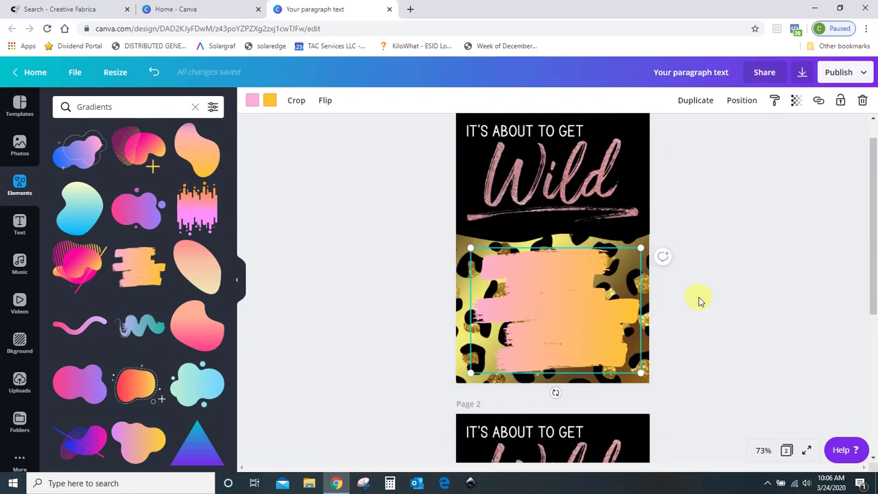
pyautogui.scroll(1, 701, 297)
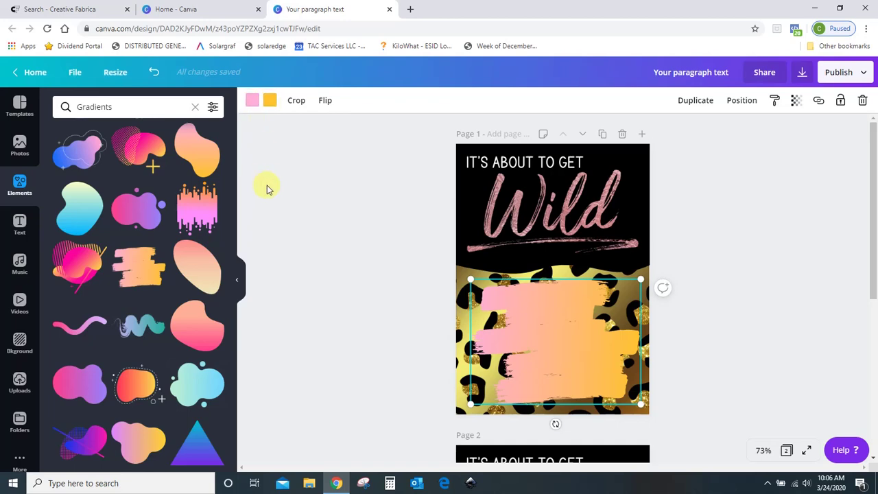
# Step: Try a light pink to dark rose gradient on the brush stroke, using the photo colours of the "Wild" graphic
pyautogui.click(268, 103)
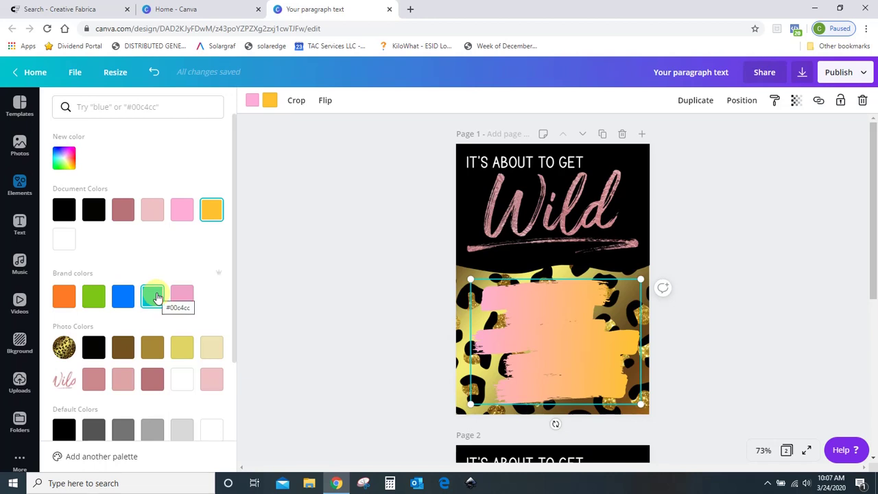
pyautogui.scroll(-3, 156, 296)
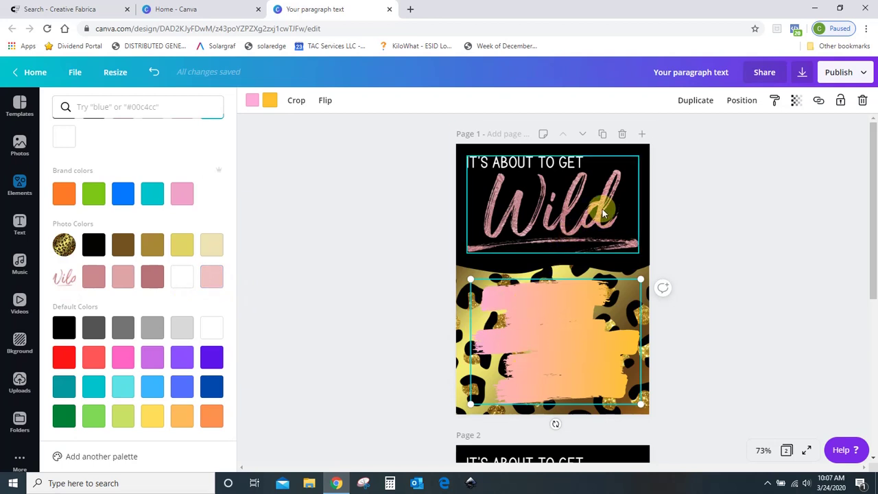
pyautogui.click(152, 276)
pyautogui.click(251, 102)
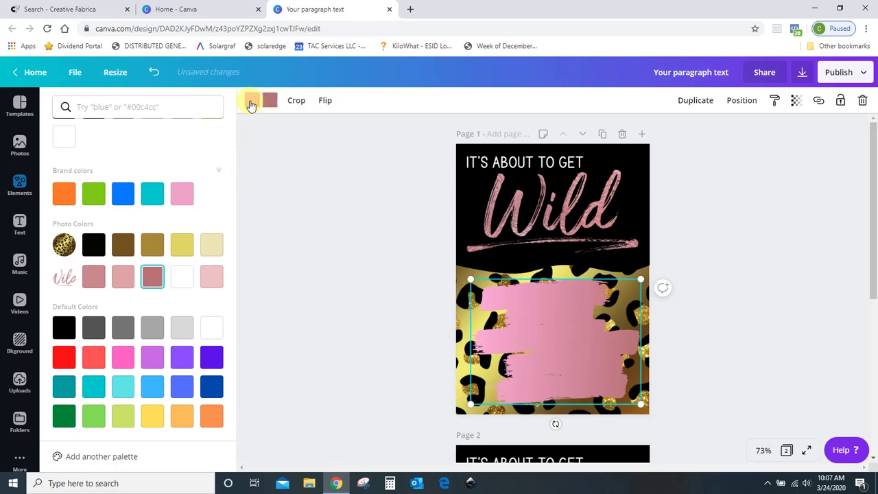
pyautogui.click(213, 278)
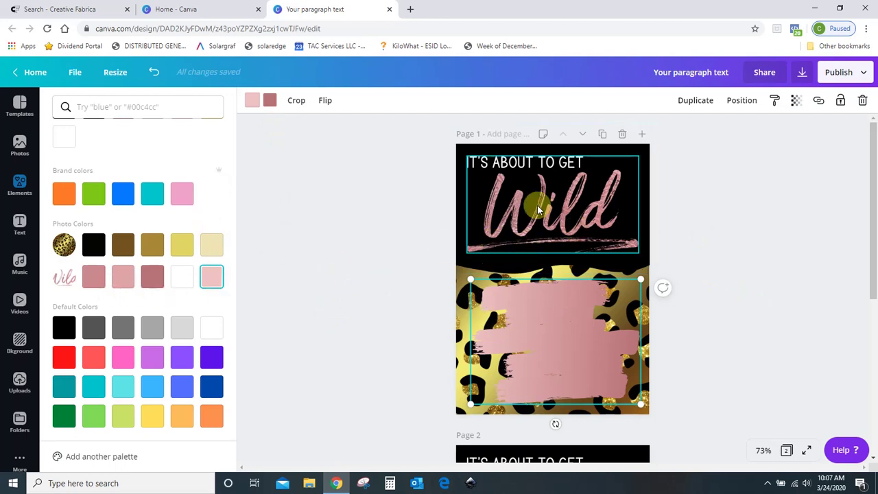
# Step: Try a medium rose to soft pink gradient on the brush stroke, using the photo colours of the "Wild" graphic
pyautogui.click(96, 280)
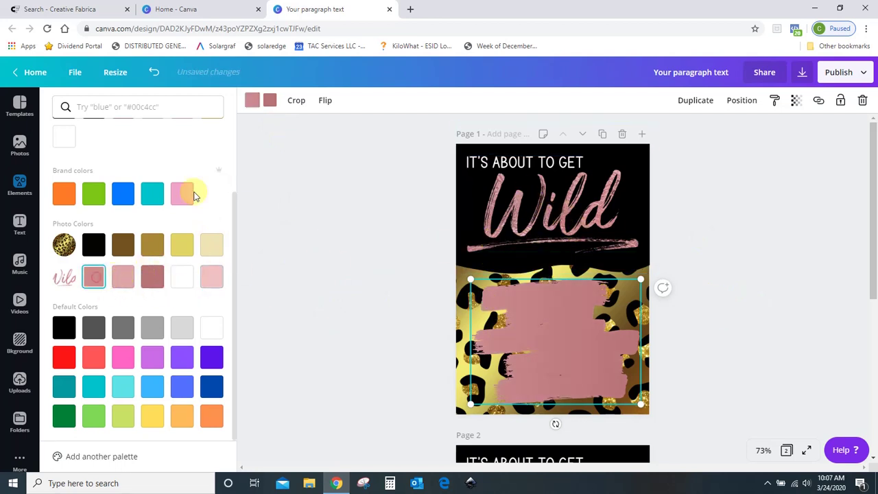
pyautogui.click(270, 100)
pyautogui.click(123, 278)
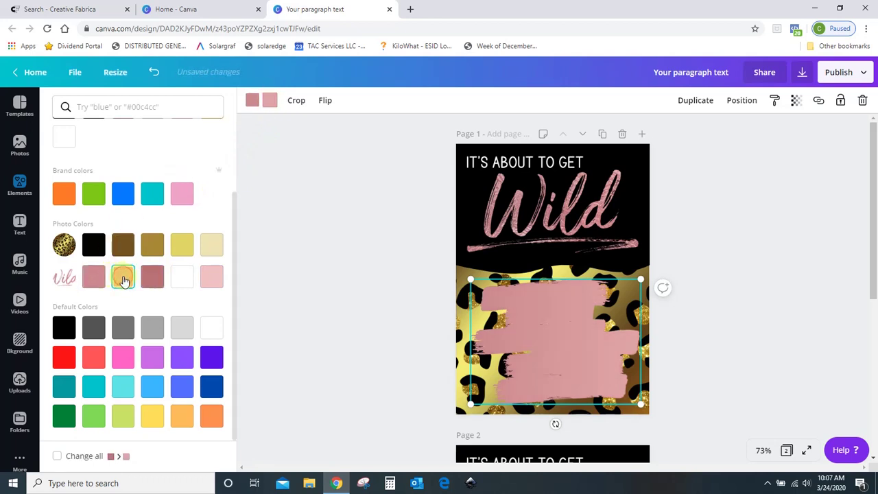
# Step: Recolour the brush stroke with dark rose as the first colour and light pink as the second, from the "Wild" photo colours
pyautogui.click(251, 100)
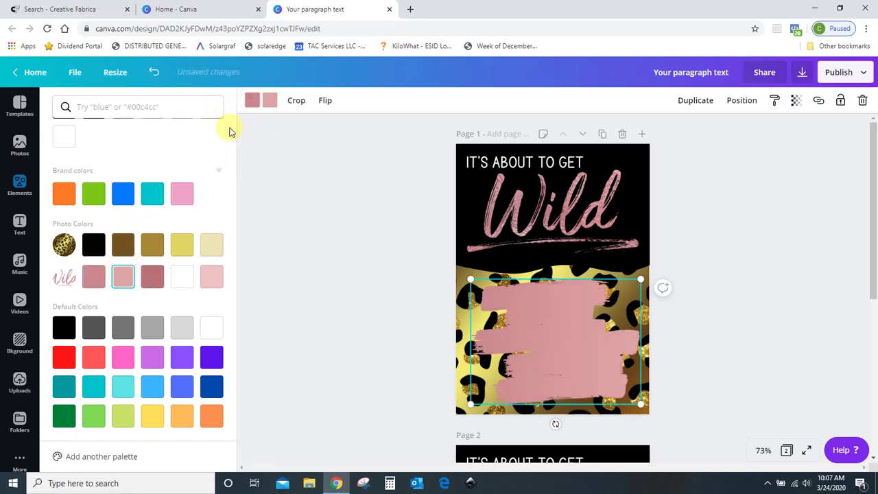
pyautogui.click(157, 270)
pyautogui.click(270, 101)
pyautogui.click(212, 277)
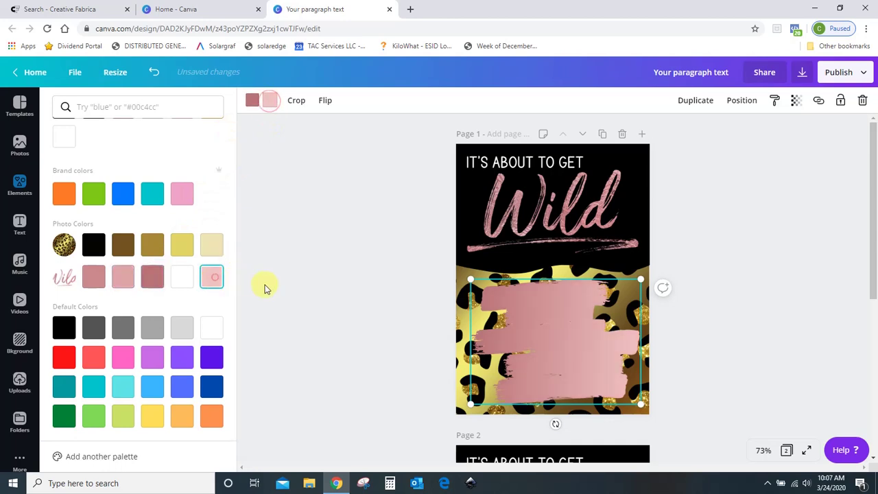
pyautogui.click(269, 286)
# Step: Compare the recoloured brush stroke on page 1 with the finished invitation and its wording on page 2
pyautogui.scroll(-5, 659, 321)
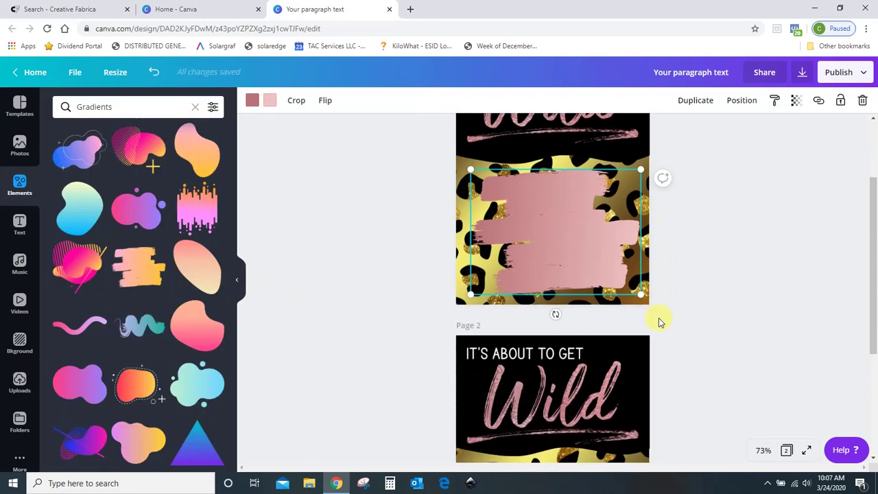
pyautogui.scroll(2, 658, 322)
pyautogui.scroll(2, 659, 321)
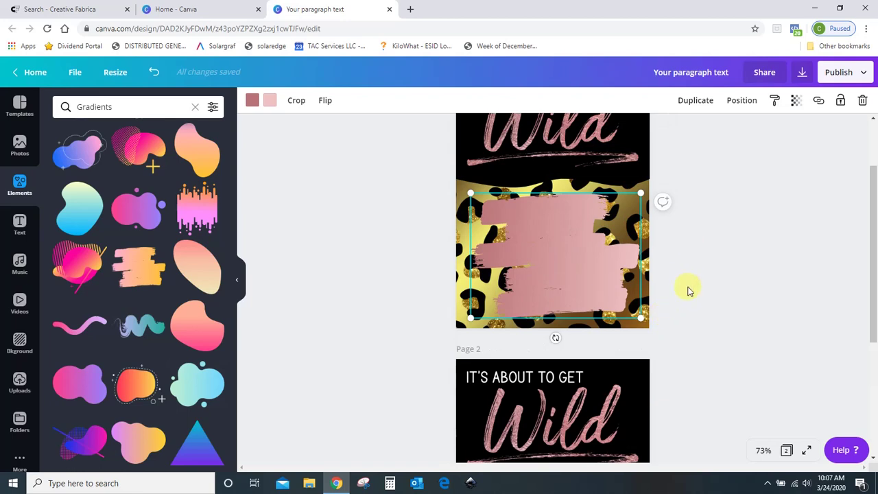
pyautogui.scroll(-4, 691, 286)
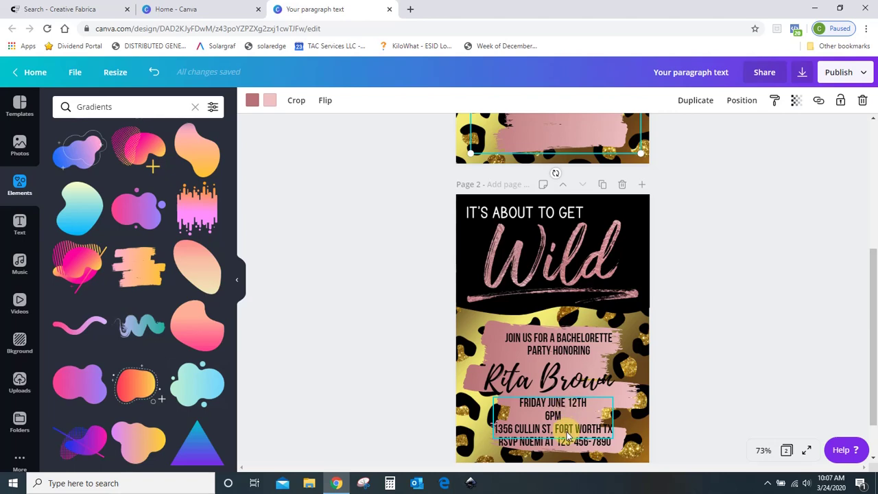
pyautogui.scroll(1, 716, 319)
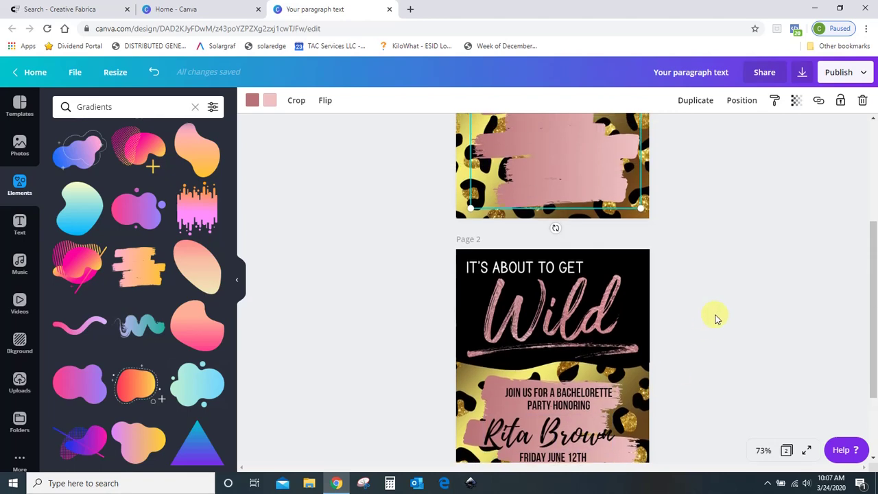
pyautogui.scroll(3, 716, 320)
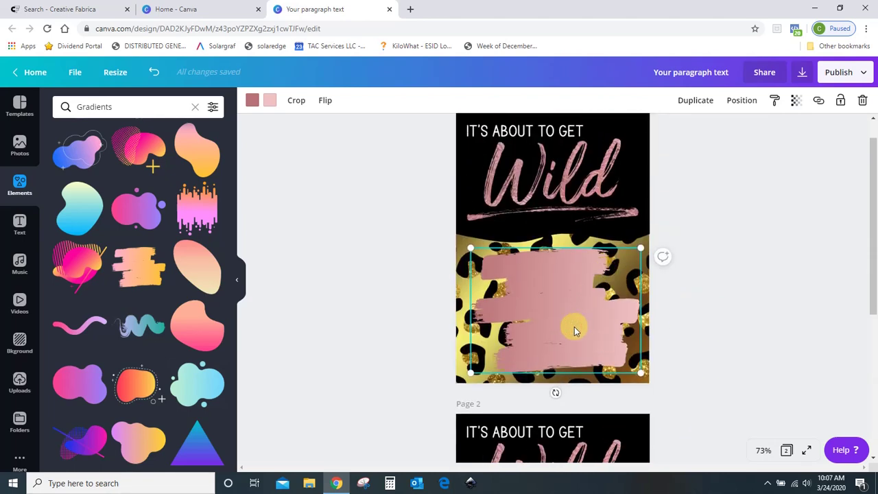
# Step: Add the text line "JOIN US FOR A BACHELORETTE" to page 1 and place it on the upper band of the brush stroke
pyautogui.press('t')
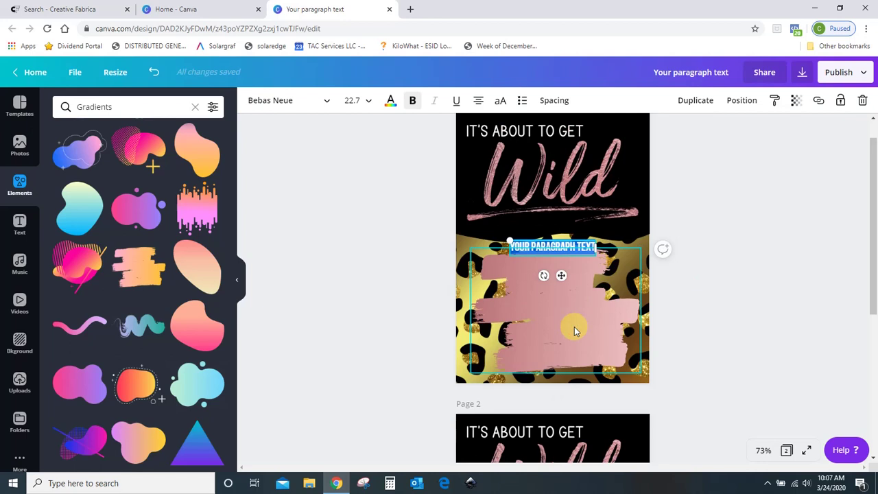
pyautogui.scroll(-2, 575, 331)
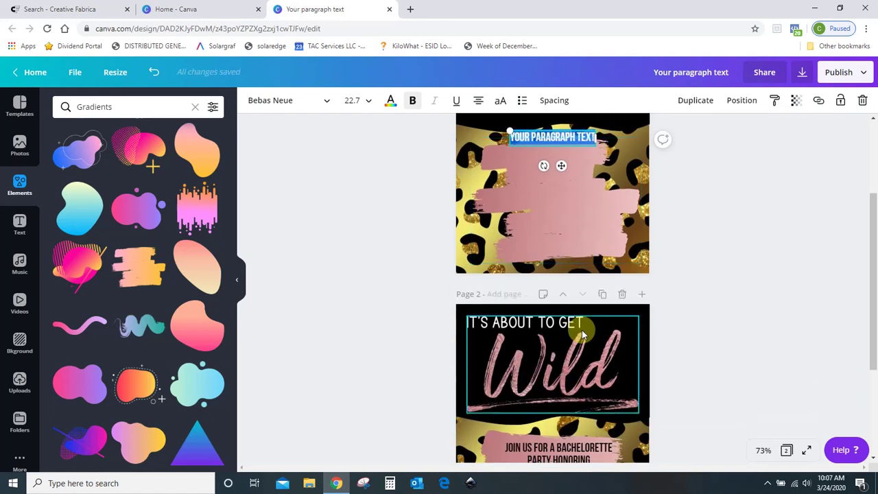
pyautogui.press('BackSpace')
pyautogui.write('JOIN US FOR A BAC')
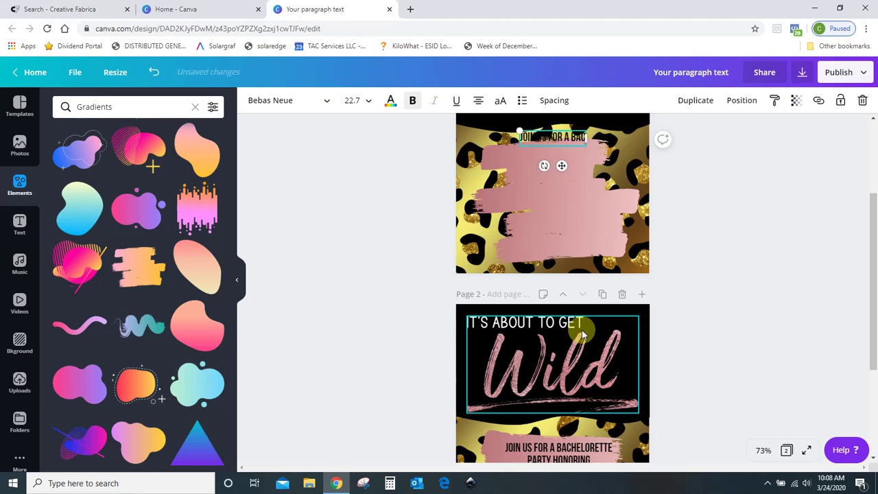
pyautogui.write('HELORET')
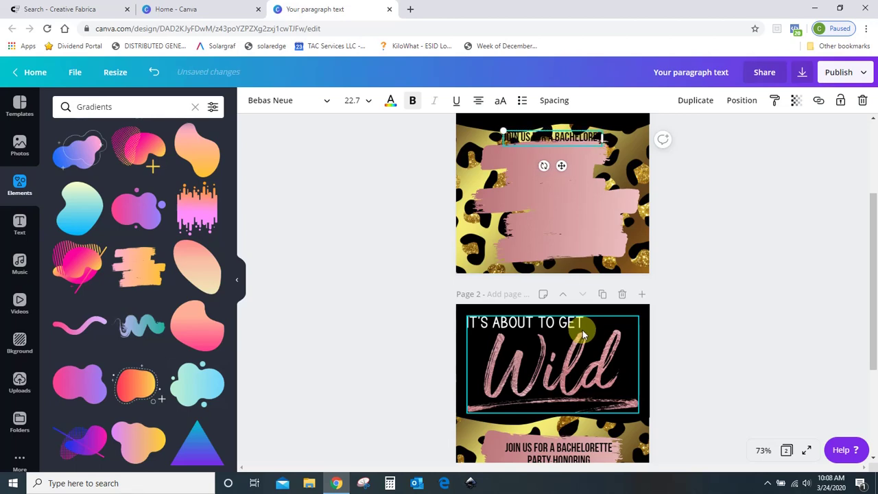
pyautogui.write('TE')
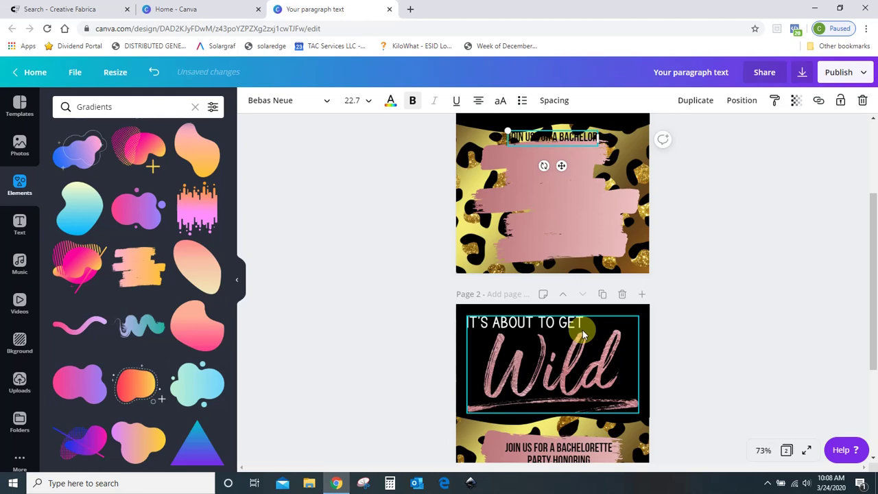
pyautogui.write(' PARTY')
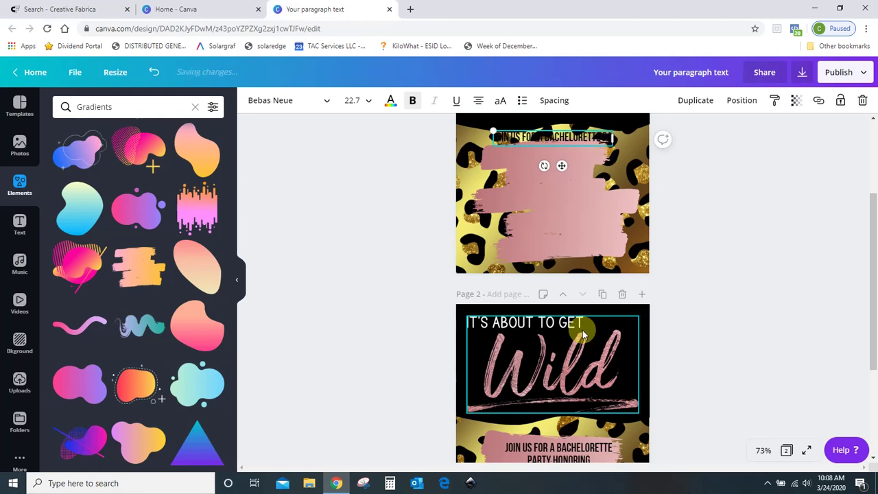
pyautogui.press('BackSpace')
pyautogui.press('BackSpace')
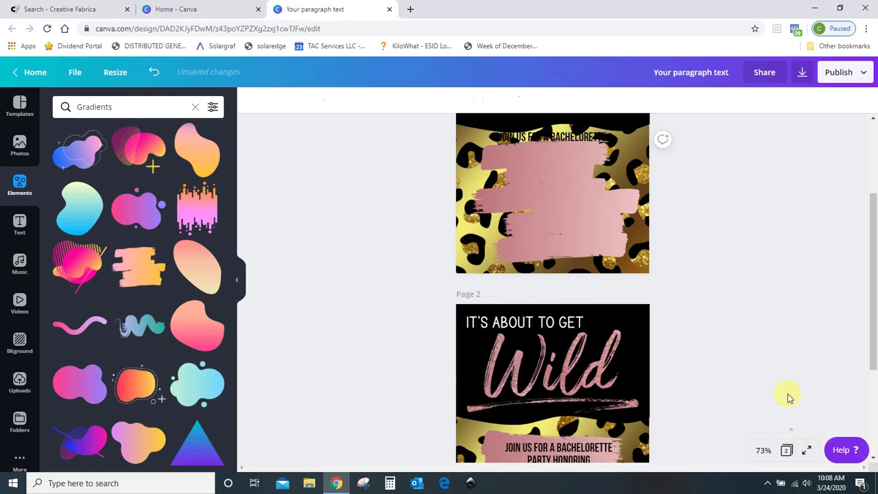
pyautogui.moveTo(566, 143); pyautogui.dragTo(559, 155)
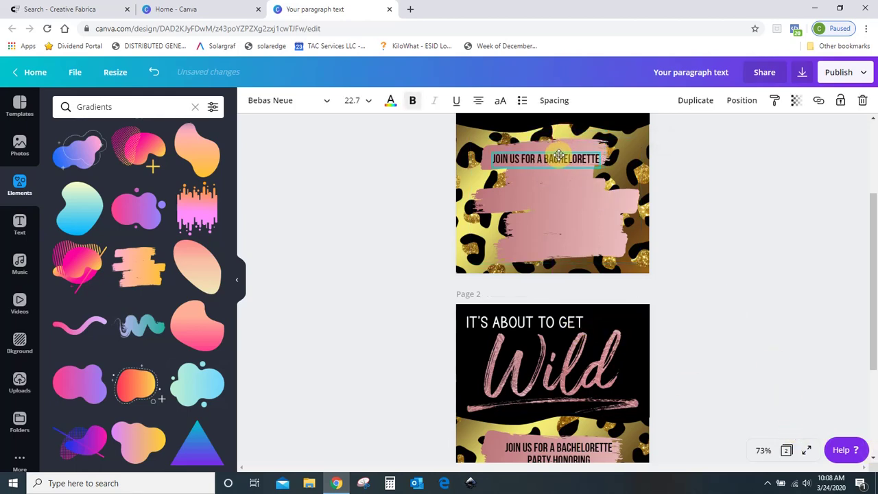
# Step: Check the wording on page 2 and delete the newly added text line from page 1
pyautogui.scroll(-3, 663, 261)
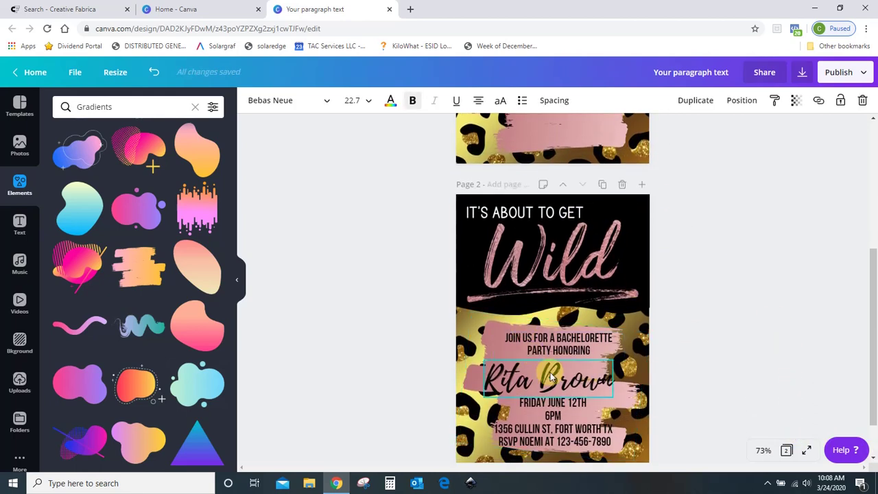
pyautogui.scroll(3, 739, 302)
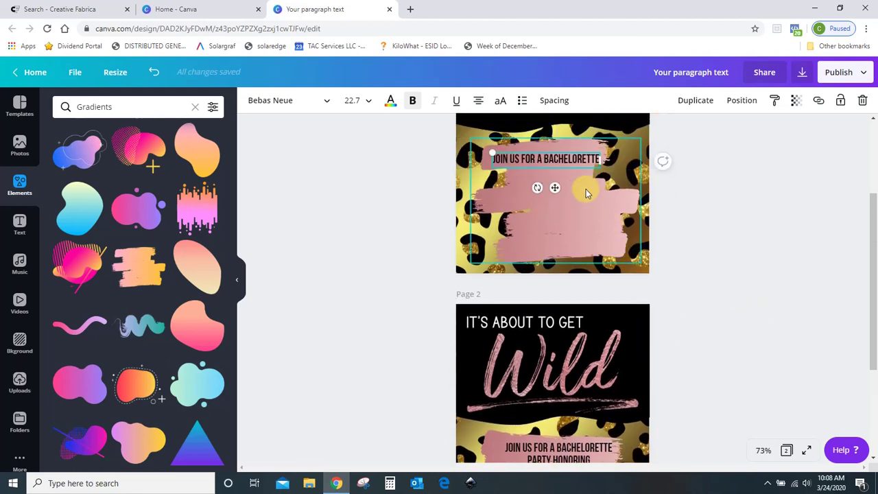
pyautogui.press('Delete')
# Step: Group the four text boxes on page 2: the party line, the honoree's name, the date and address details, and the RSVP line
pyautogui.scroll(-2, 797, 269)
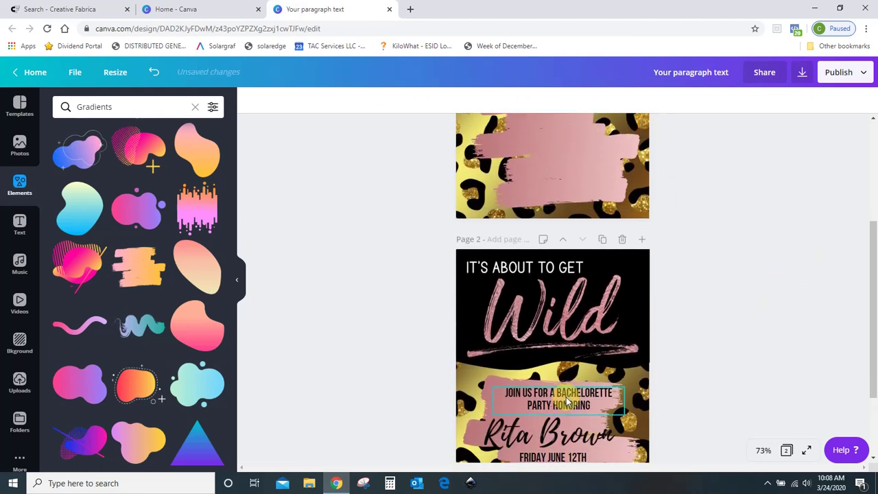
pyautogui.hotkey('ctrl', 'v')
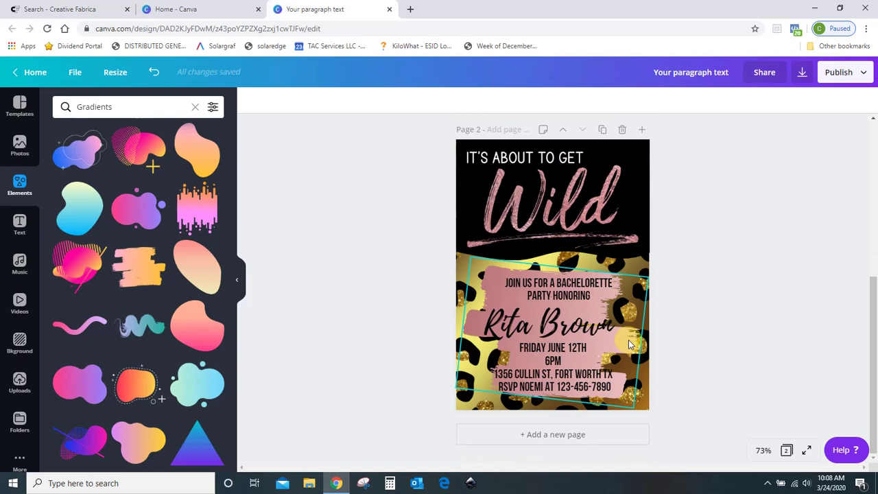
pyautogui.click(567, 287)
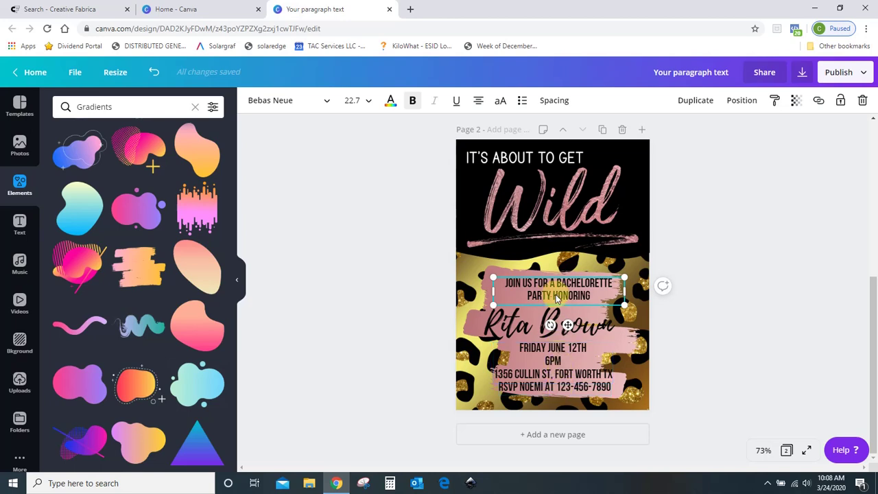
pyautogui.keyDown('shift'); pyautogui.click(516, 326); pyautogui.keyUp('shift')
pyautogui.keyDown('shift'); pyautogui.click(533, 355); pyautogui.keyUp('shift')
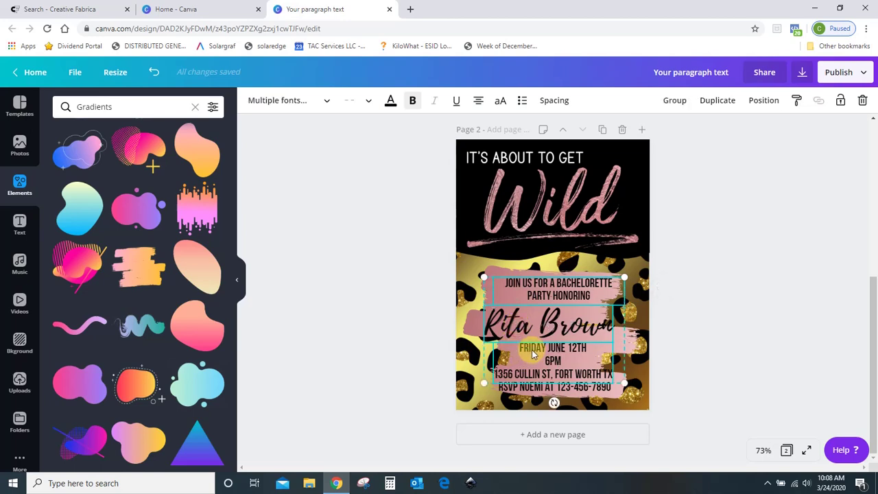
pyautogui.keyDown('shift'); pyautogui.click(538, 390); pyautogui.keyUp('shift')
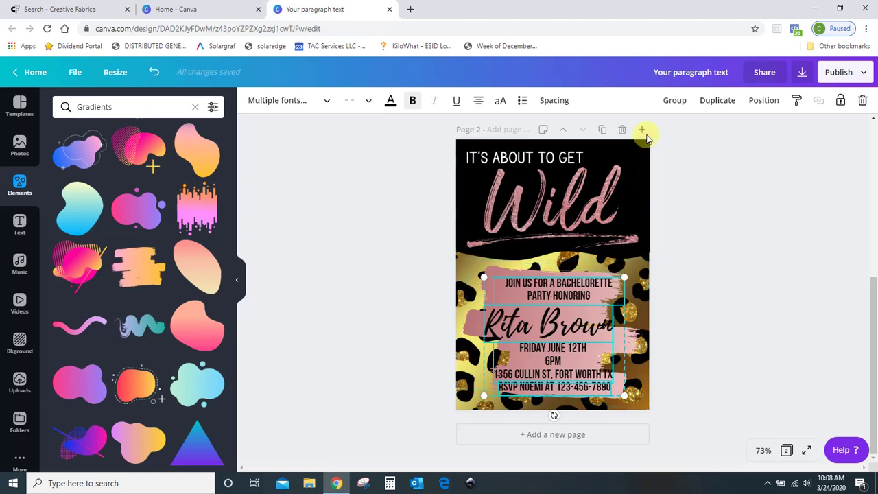
pyautogui.click(674, 104)
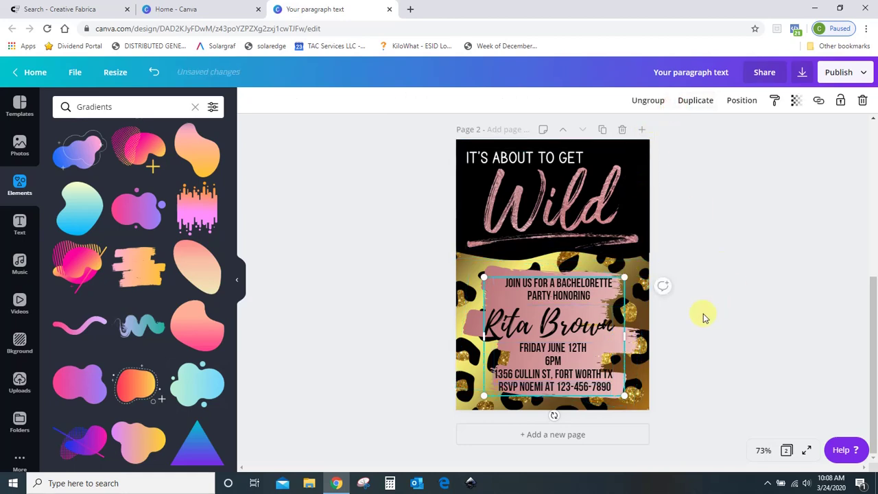
# Step: Move the grouped invitation text from page 2 onto the brush stroke on page 1, centred horizontally
pyautogui.moveTo(565, 329)
pyautogui.mouseDown()
pyautogui.moveTo(604, 289)
pyautogui.moveTo(520, 343)
pyautogui.moveTo(539, 358)
pyautogui.moveTo(559, 327)
pyautogui.mouseUp()
pyautogui.scroll(3, 559, 327)
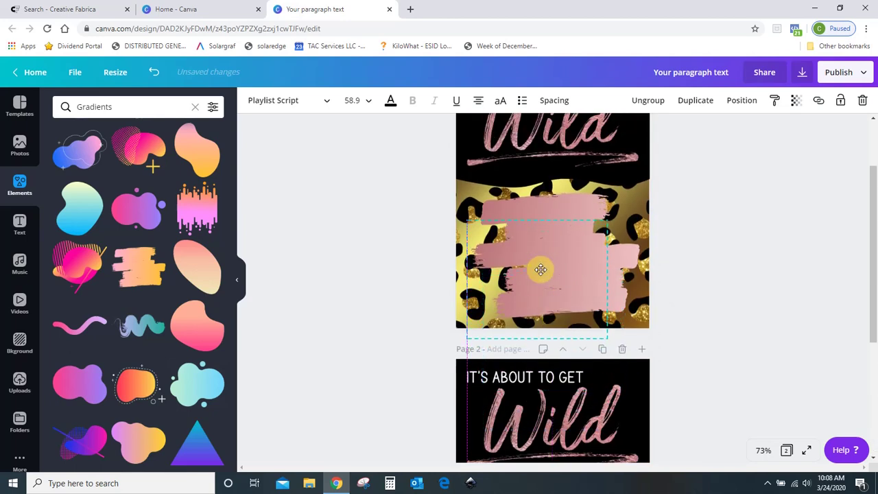
pyautogui.click(560, 253)
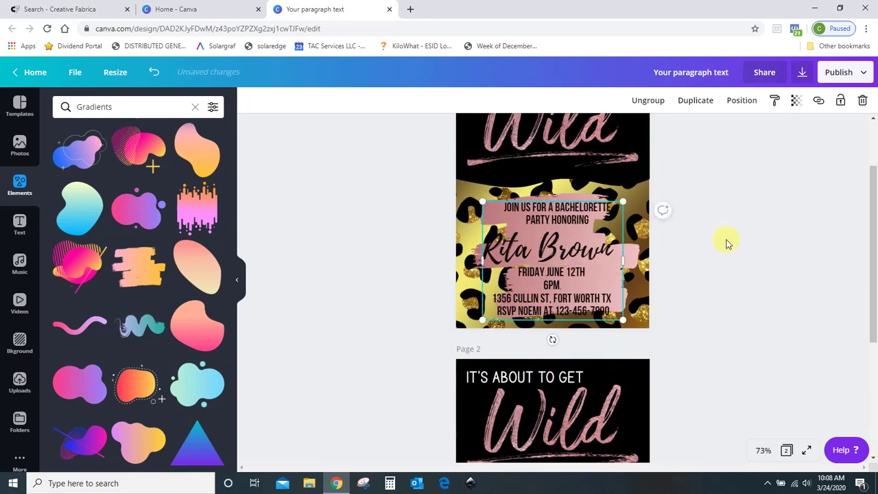
pyautogui.moveTo(566, 258); pyautogui.dragTo(566, 256)
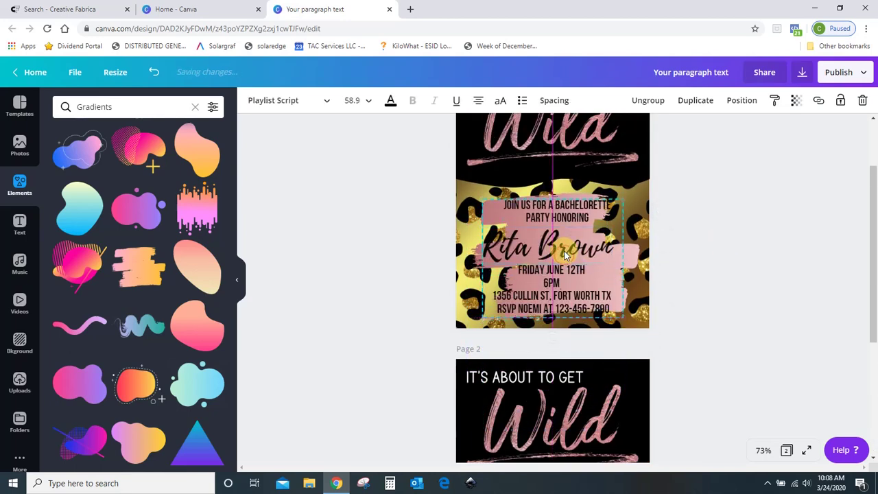
# Step: Enlarge the brush stroke slightly and shift it so it sits behind the whole text block on page 1
pyautogui.click(629, 266)
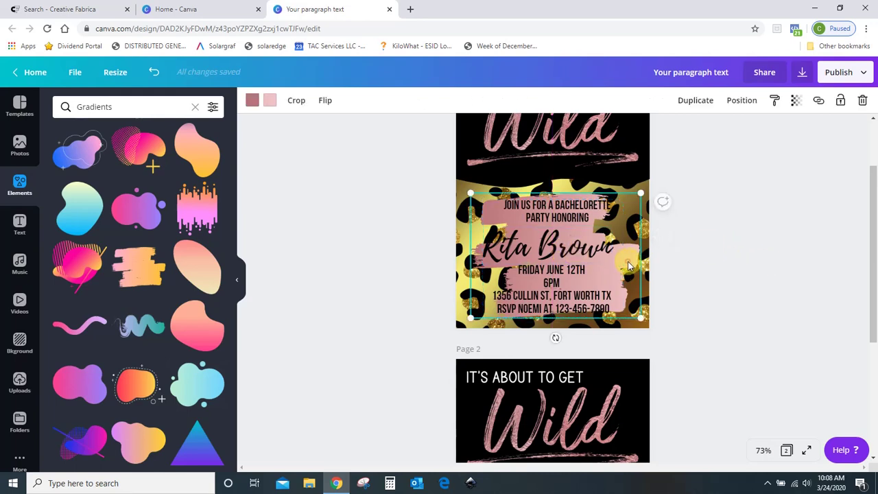
pyautogui.moveTo(640, 195); pyautogui.dragTo(648, 188)
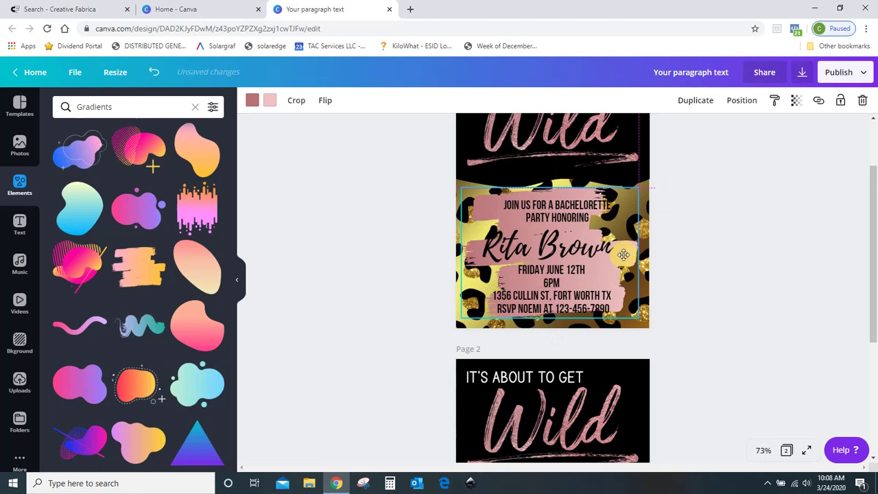
pyautogui.moveTo(624, 255); pyautogui.dragTo(626, 258)
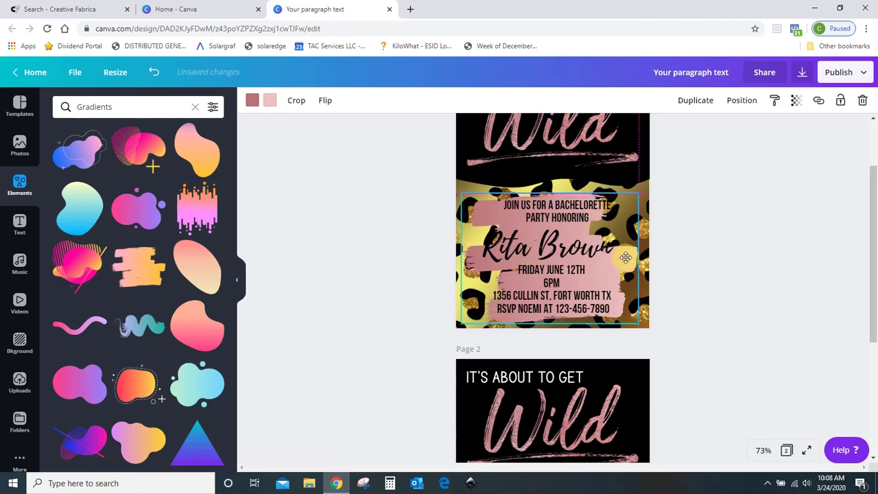
pyautogui.click(761, 318)
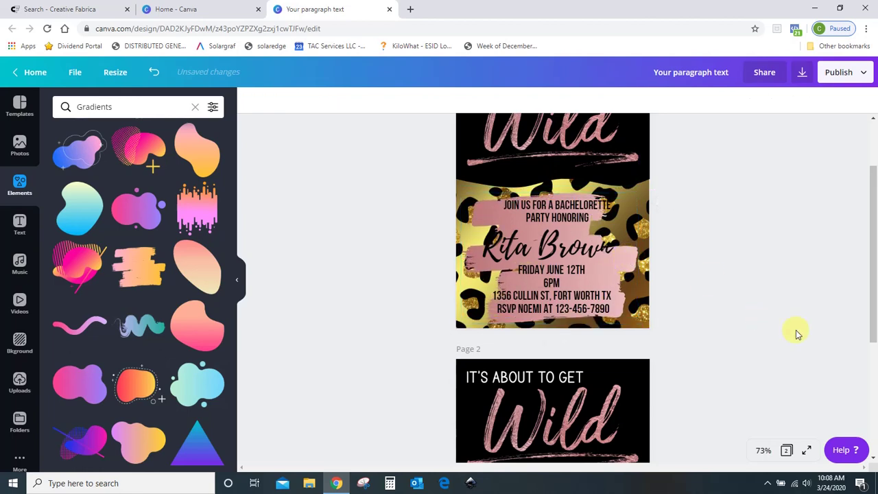
# Step: Open the background library and browse its categories down to the full list of results
pyautogui.scroll(2, 798, 334)
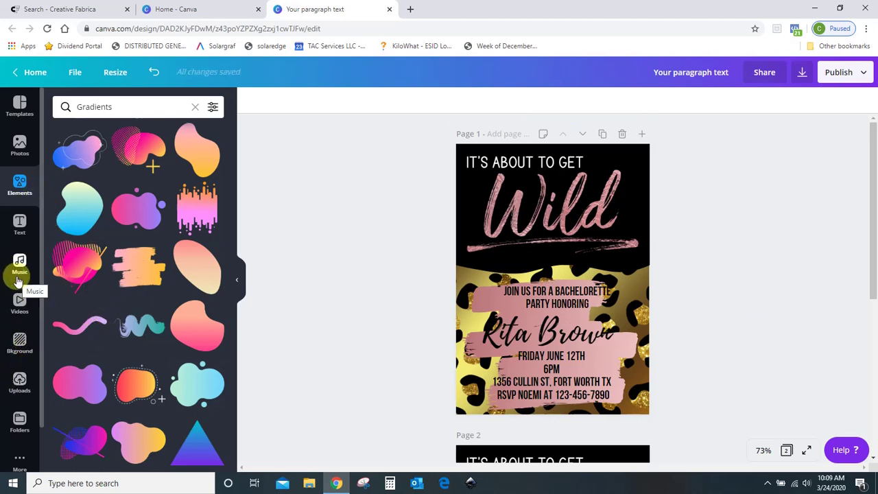
pyautogui.click(23, 352)
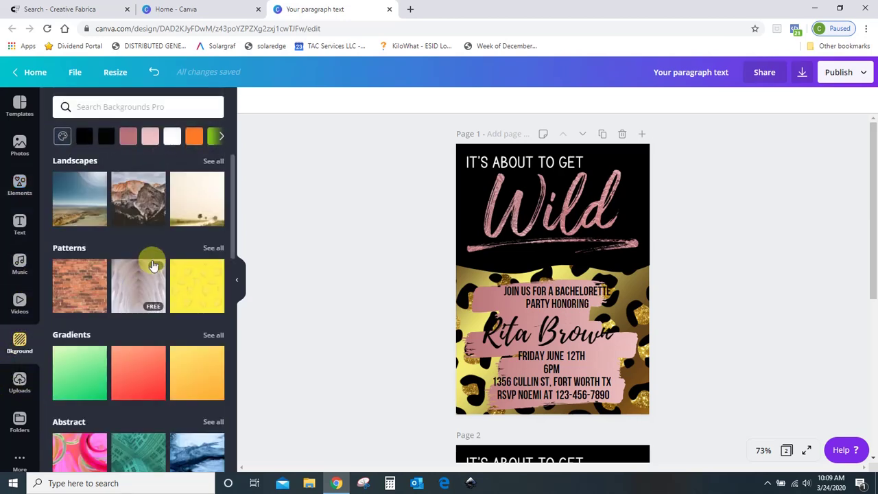
pyautogui.scroll(-6, 154, 265)
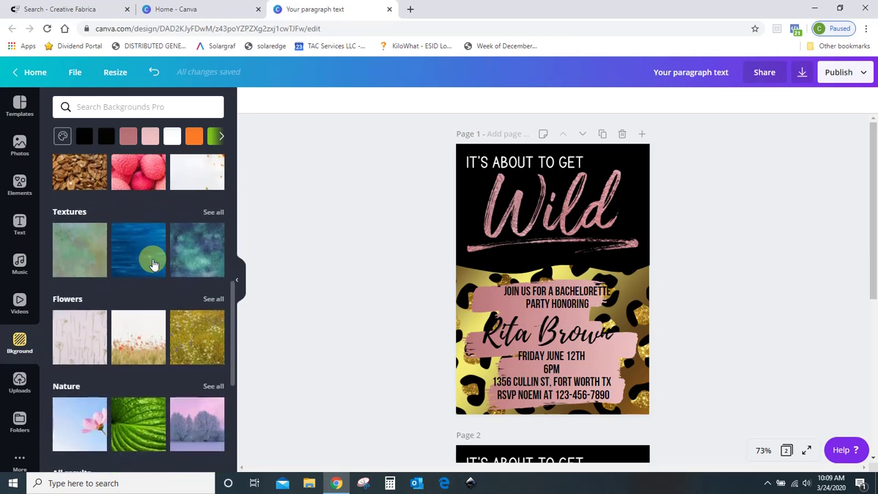
pyautogui.scroll(-1, 153, 265)
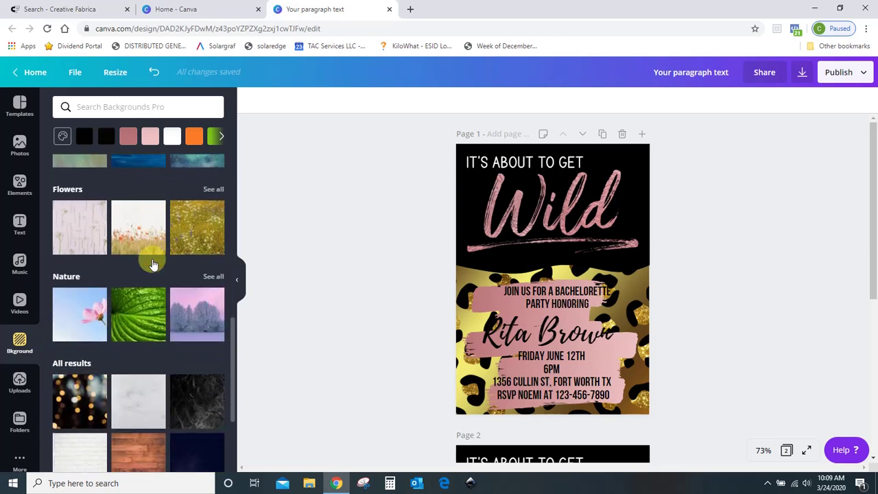
pyautogui.scroll(-4, 153, 265)
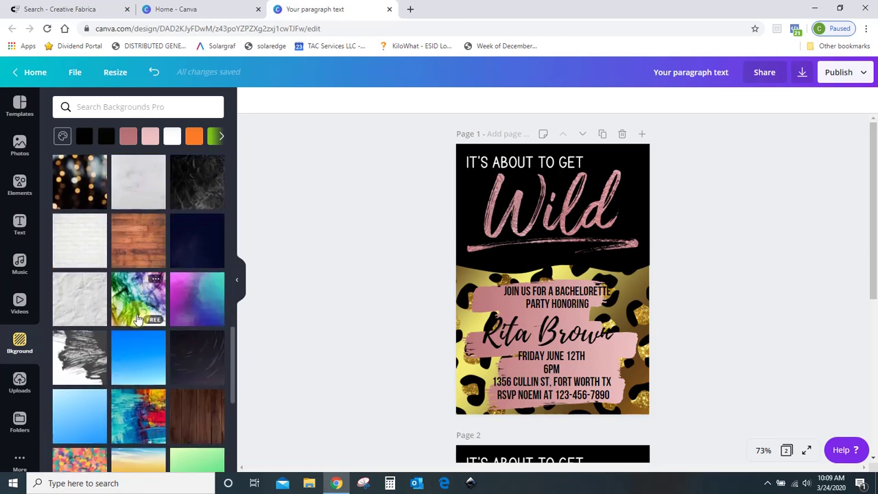
# Step: Empty page 2 by deleting the brush stroke, the leopard-print background, the lettering and the black wavy shape
pyautogui.scroll(-4, 687, 322)
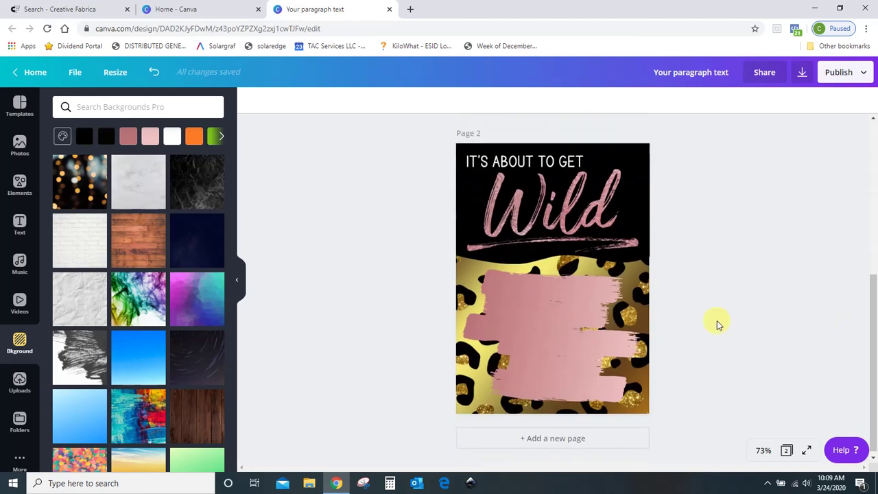
pyautogui.click(604, 321)
pyautogui.press('Delete')
pyautogui.click(604, 318)
pyautogui.press('Delete')
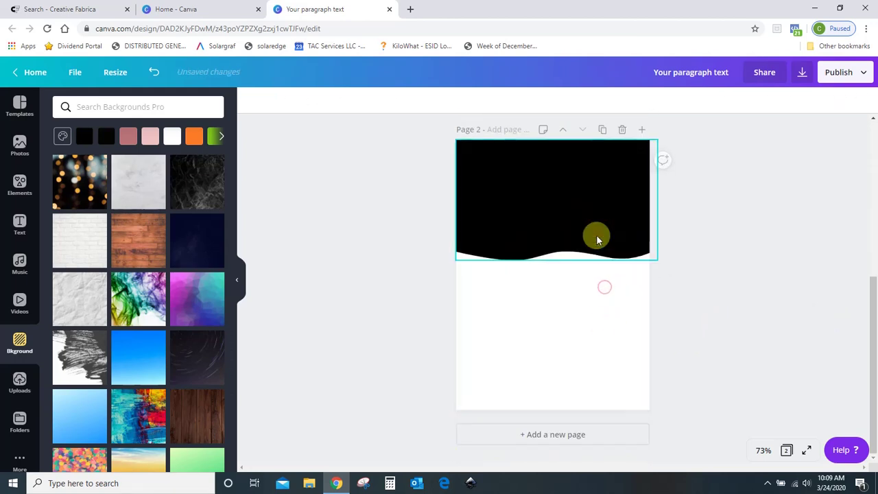
pyautogui.click(597, 240)
pyautogui.press('Delete')
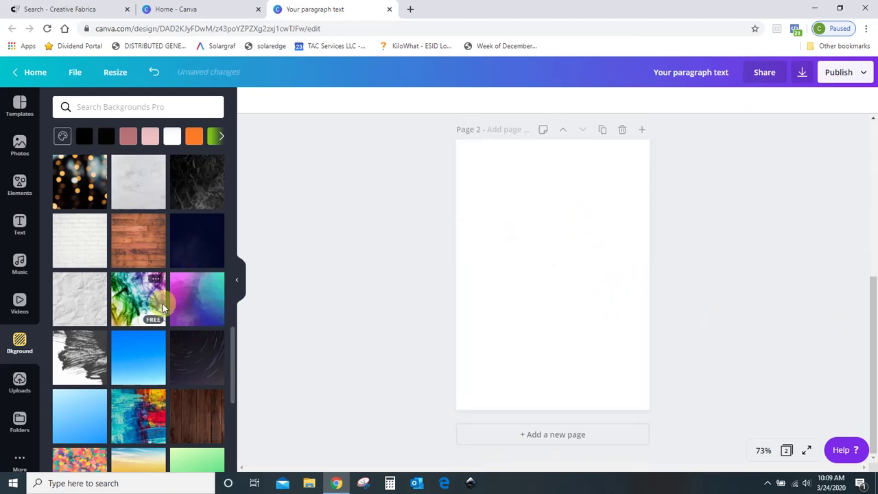
# Step: Try the multicoloured smoke background on page 2, followed by the blurred colourful lights background
pyautogui.click(163, 309)
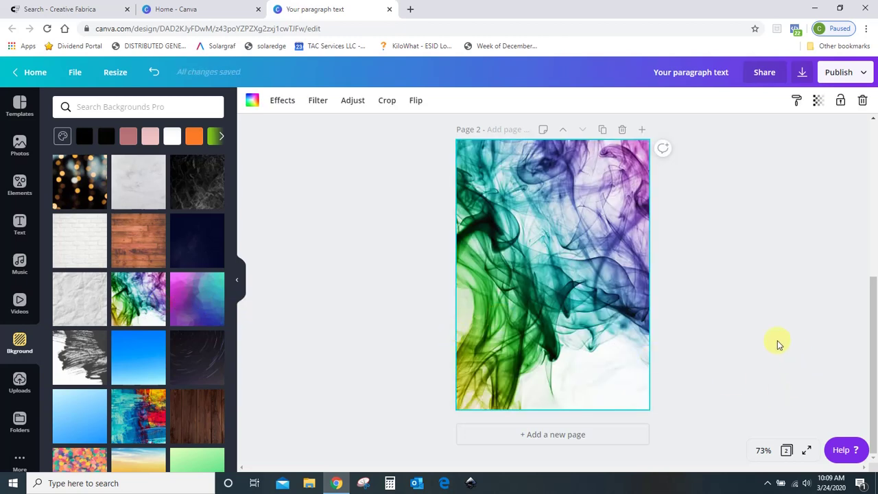
pyautogui.scroll(-4, 167, 308)
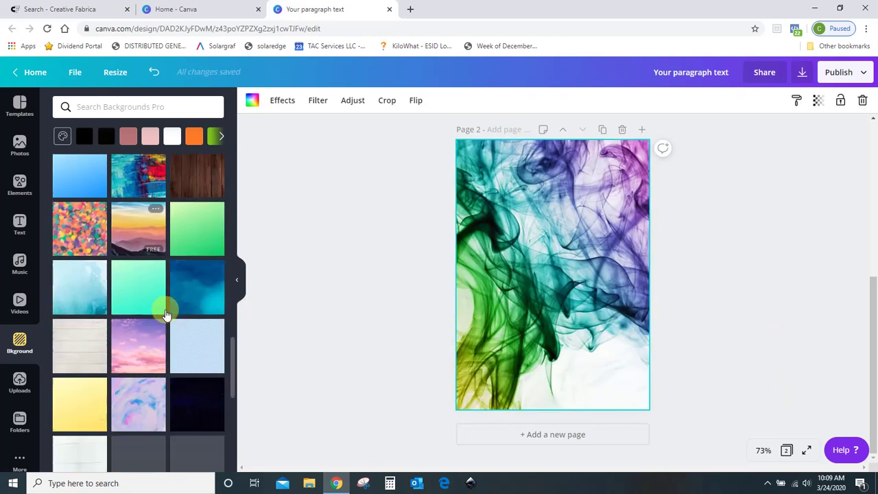
pyautogui.scroll(-4, 165, 314)
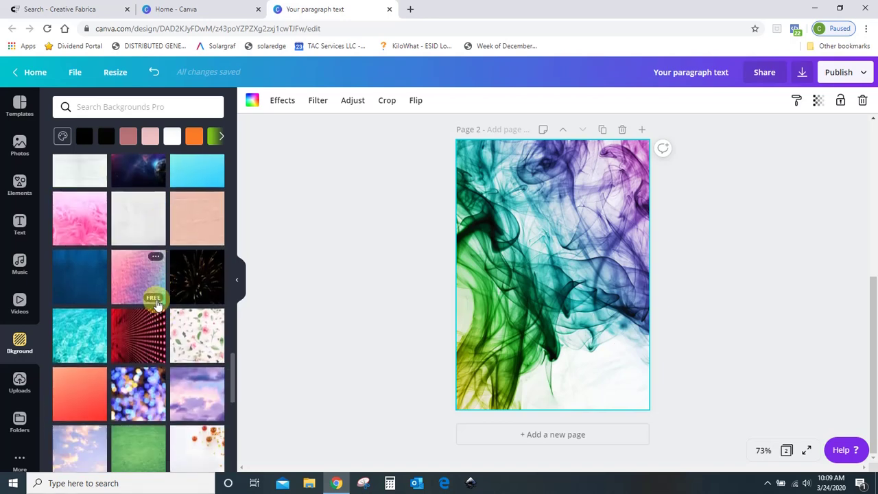
pyautogui.scroll(-3, 157, 305)
pyautogui.scroll(-4, 157, 306)
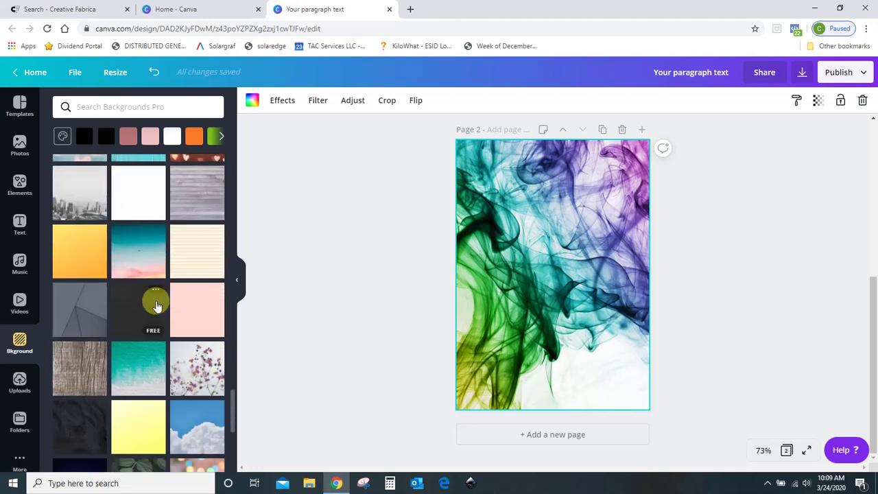
pyautogui.scroll(-3, 156, 305)
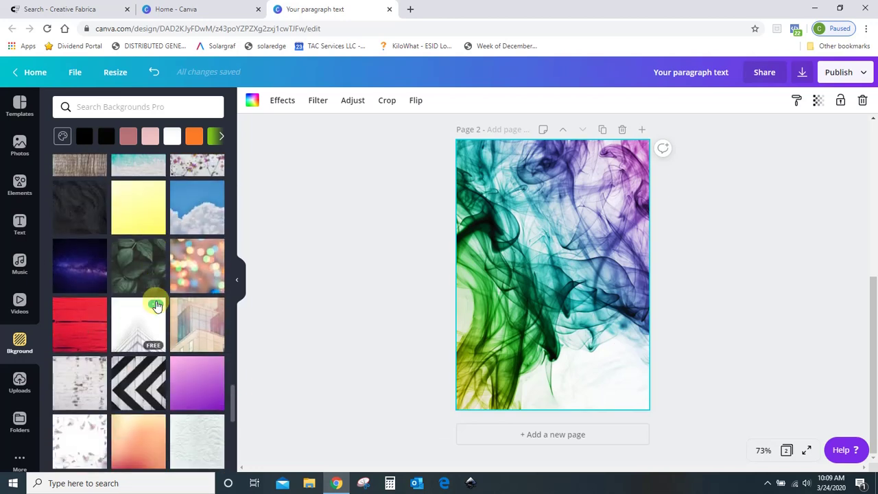
pyautogui.click(195, 273)
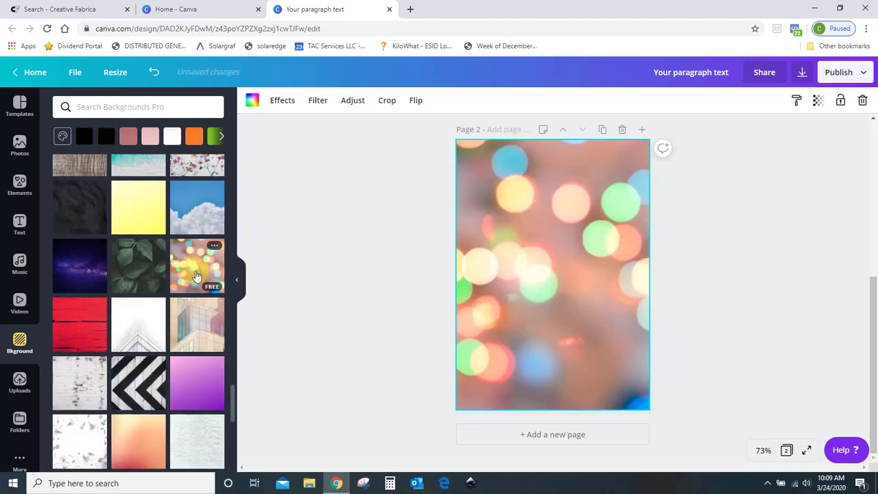
# Step: Set the yellow background with the pineapple wearing sunglasses on page 2 and browse further backgrounds
pyautogui.scroll(-4, 142, 343)
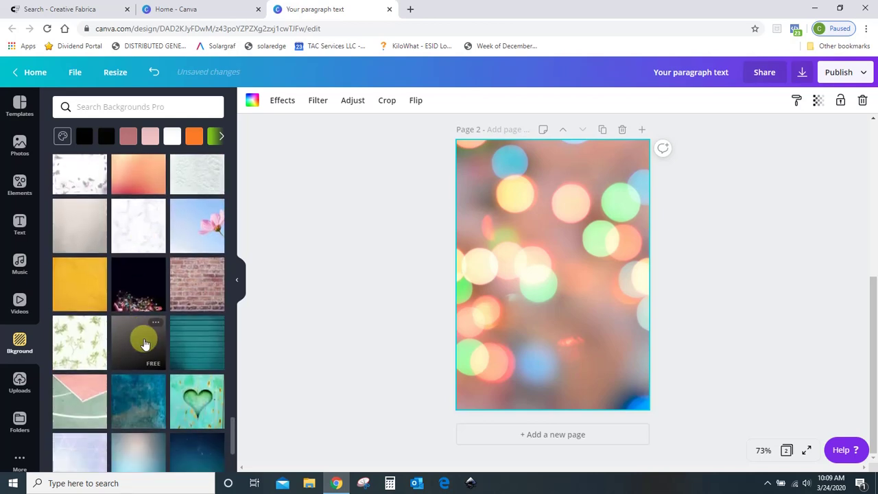
pyautogui.scroll(-2, 145, 343)
pyautogui.scroll(-4, 146, 342)
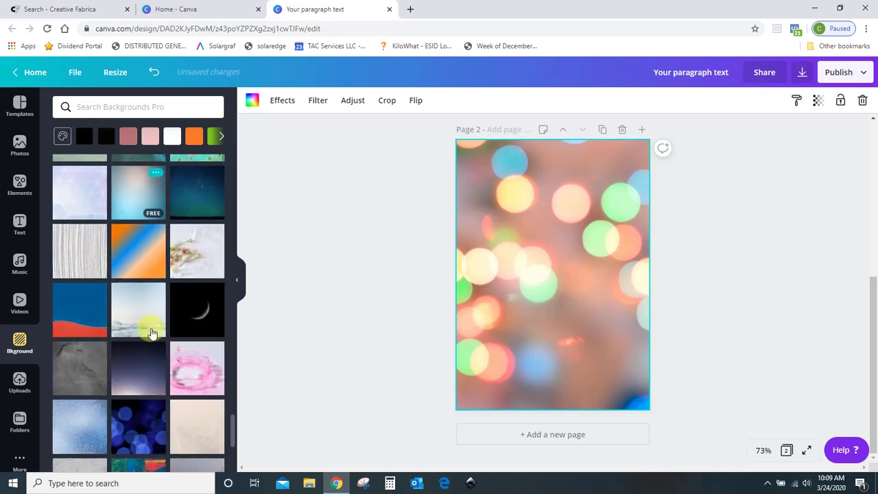
pyautogui.scroll(-4, 152, 333)
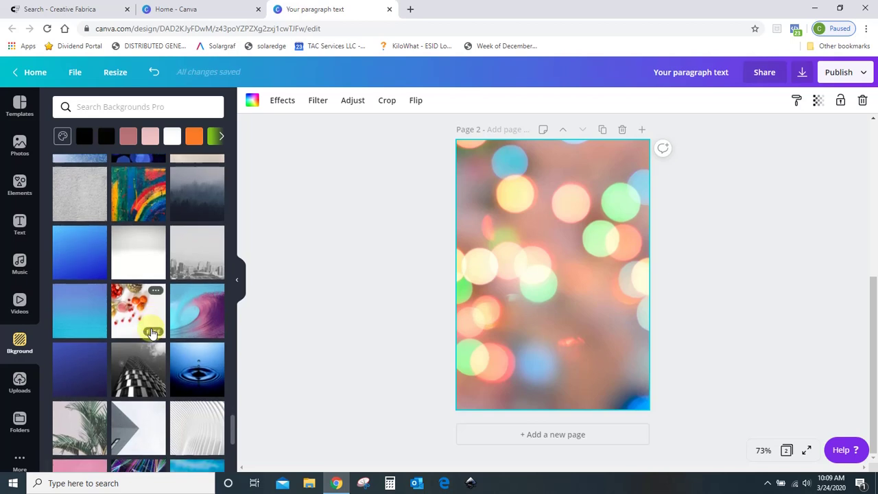
pyautogui.scroll(-4, 152, 333)
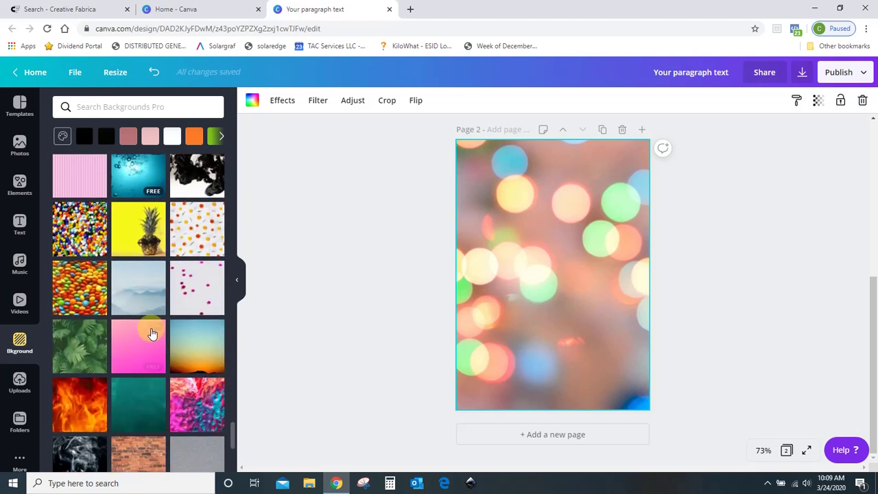
pyautogui.click(141, 234)
pyautogui.scroll(-4, 152, 359)
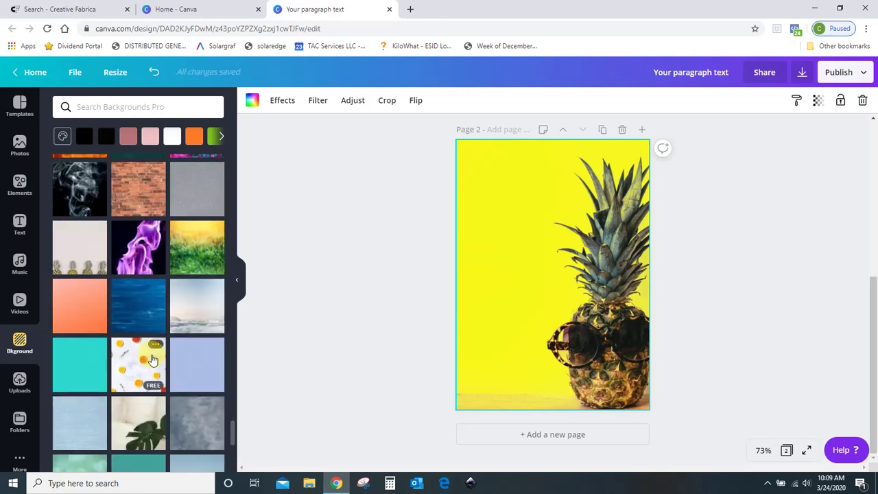
# Step: Search the photo library for "party" and look through the results
pyautogui.click(21, 142)
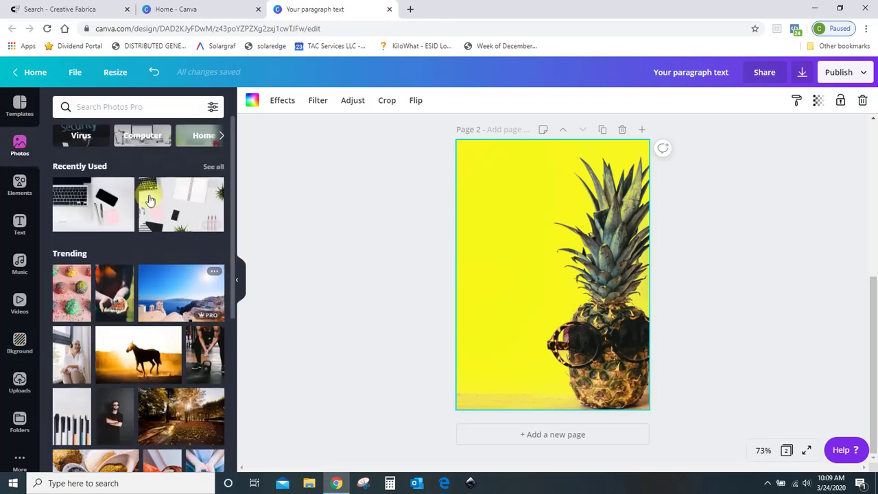
pyautogui.click(135, 107)
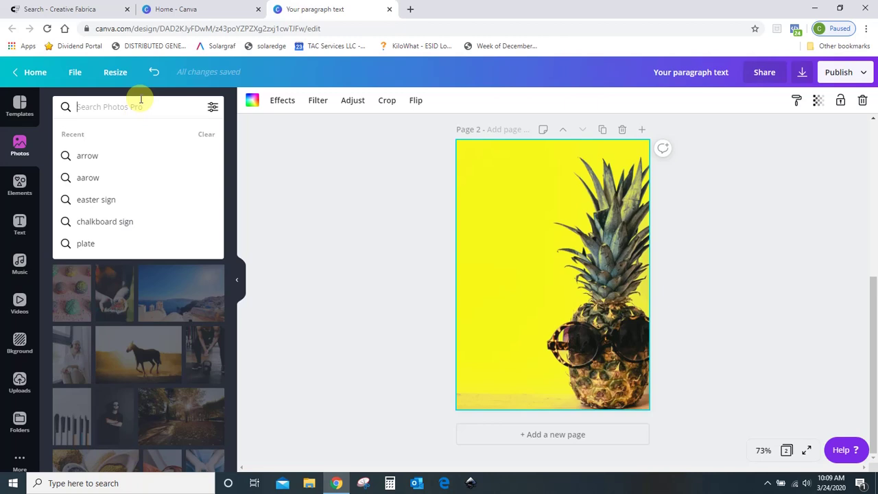
pyautogui.write('party')
pyautogui.press('Return')
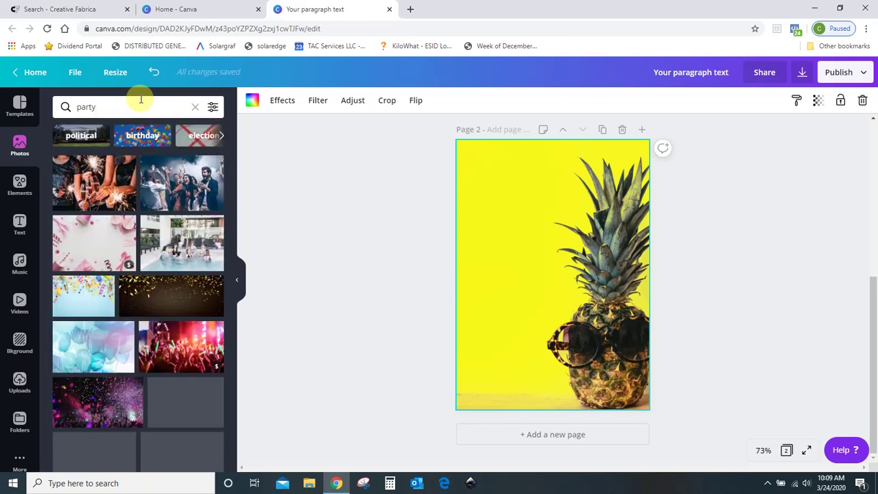
pyautogui.scroll(-2, 159, 329)
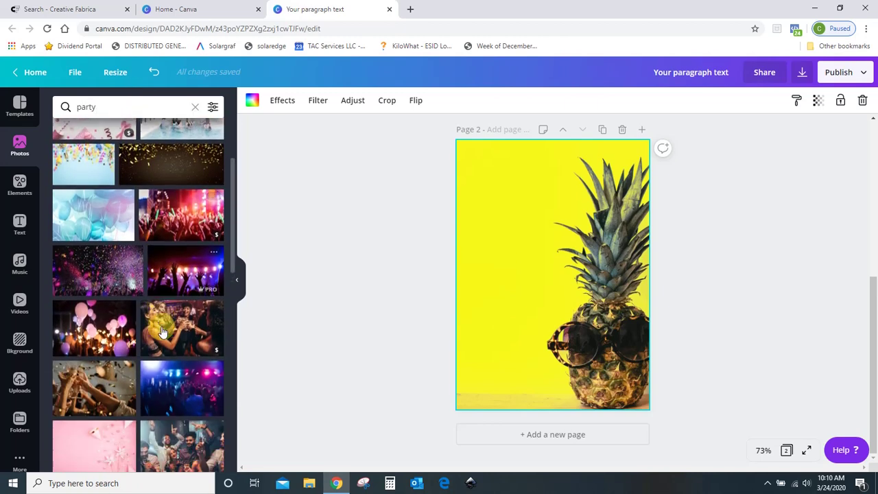
pyautogui.scroll(-5, 161, 333)
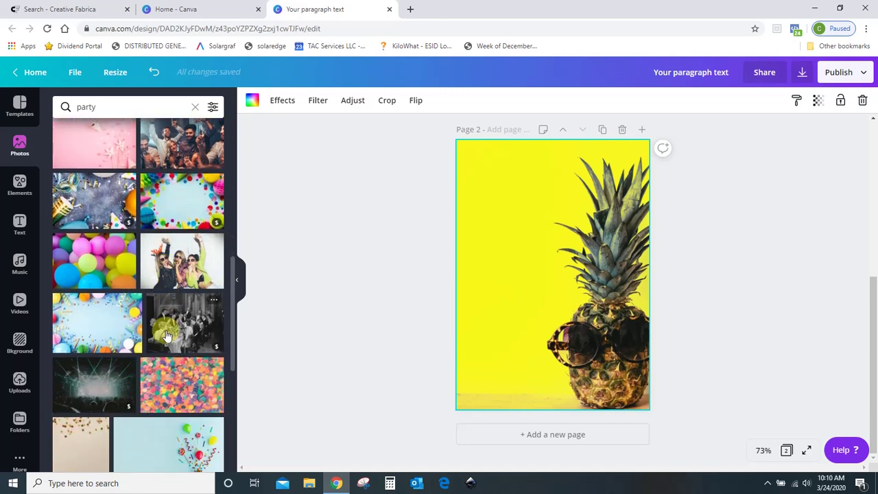
pyautogui.scroll(2, 166, 335)
# Step: Change the photo search to "birthday party" and look through the pictures
pyautogui.click(130, 110)
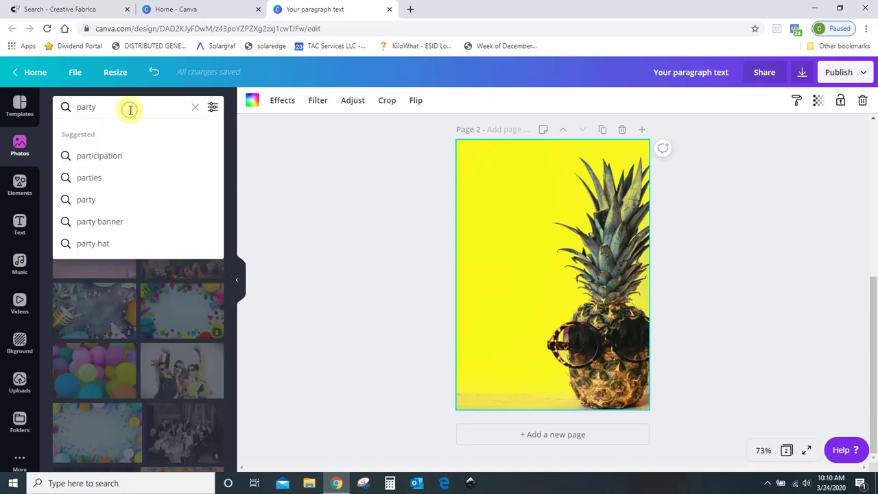
pyautogui.press('BackSpace')
pyautogui.press('BackSpace')
pyautogui.press('BackSpace')
pyautogui.press('BackSpace')
pyautogui.press('BackSpace')
pyautogui.write('bi')
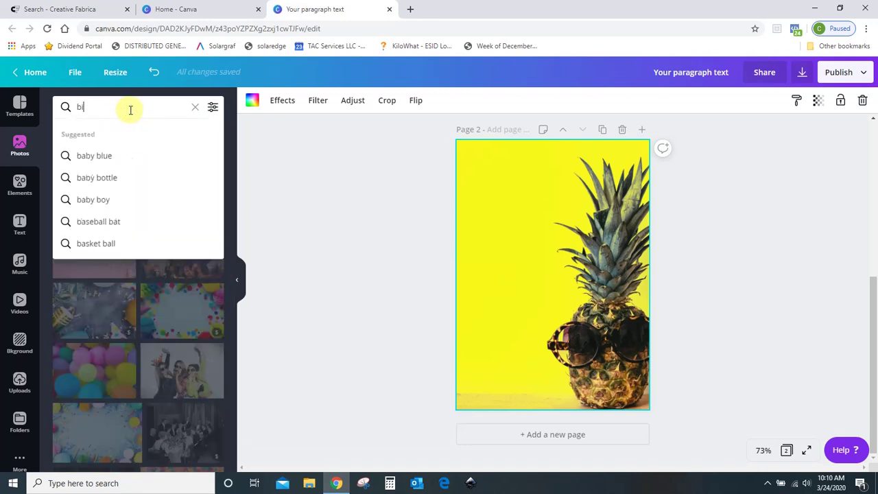
pyautogui.write('rhhday party')
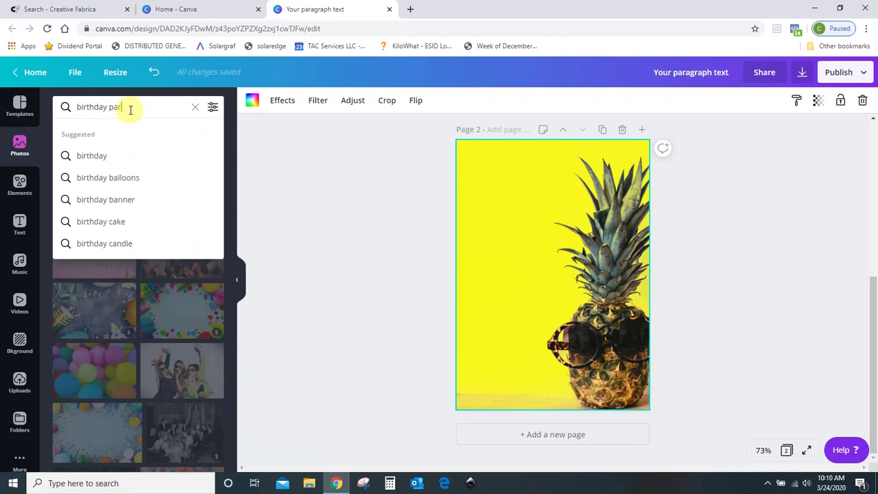
pyautogui.press('Return')
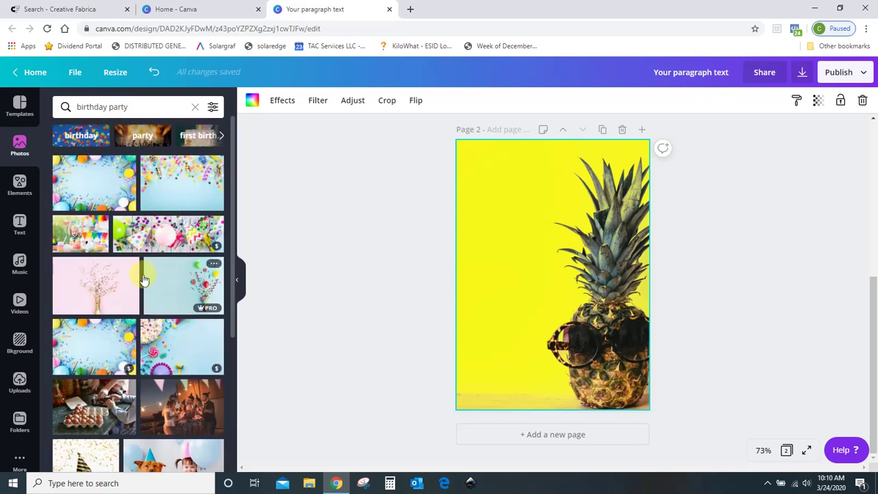
pyautogui.scroll(-2, 142, 280)
pyautogui.scroll(-5, 143, 280)
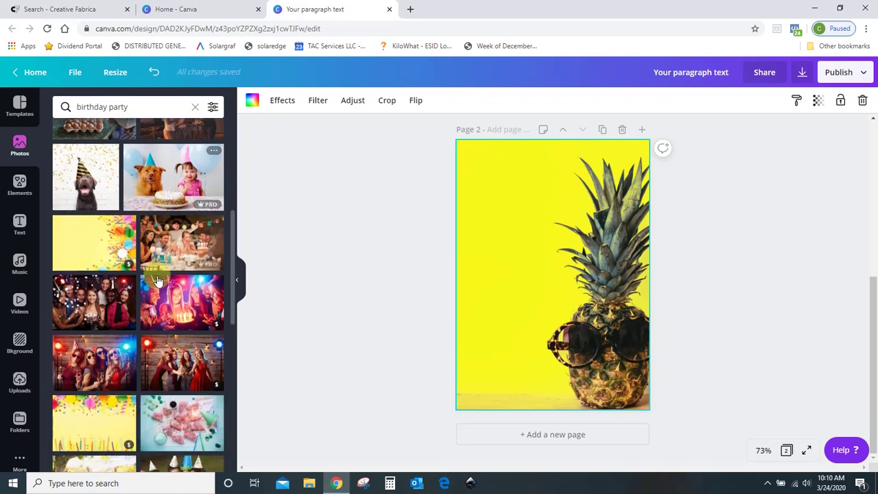
pyautogui.scroll(-1, 159, 285)
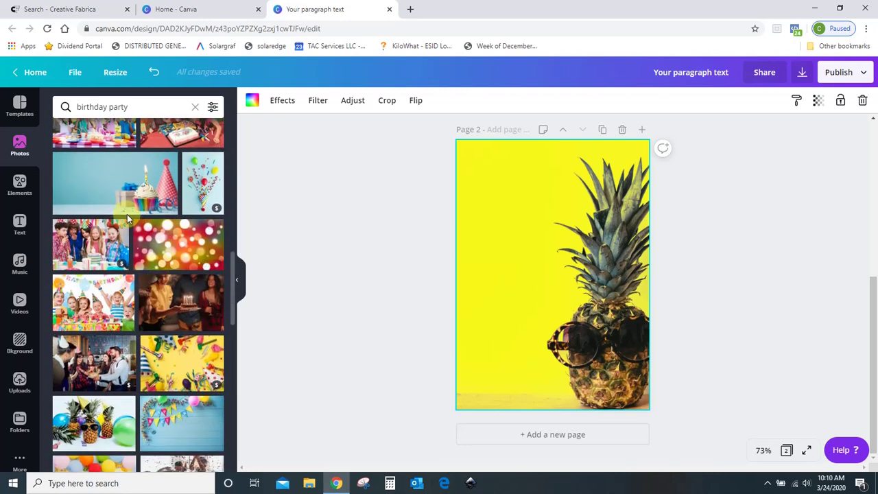
pyautogui.scroll(-8, 155, 267)
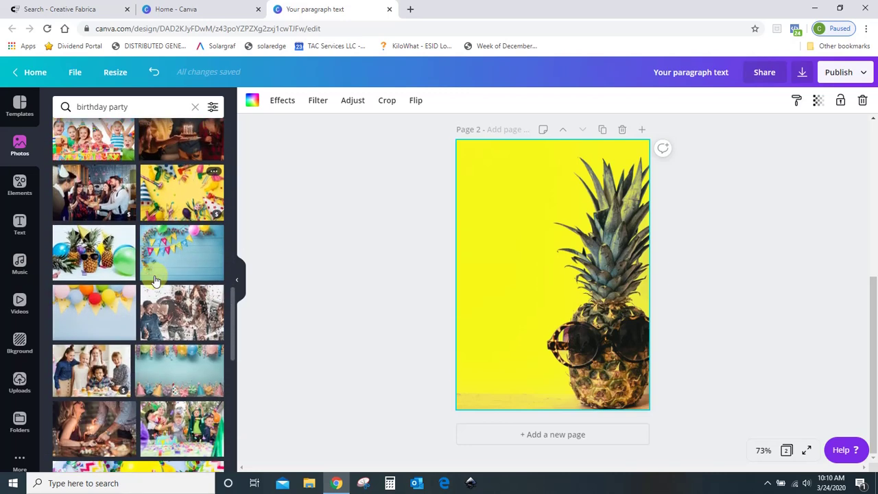
pyautogui.scroll(3, 151, 241)
# Step: Search the photo library for "watermelon" and browse the pictures
pyautogui.click(65, 108)
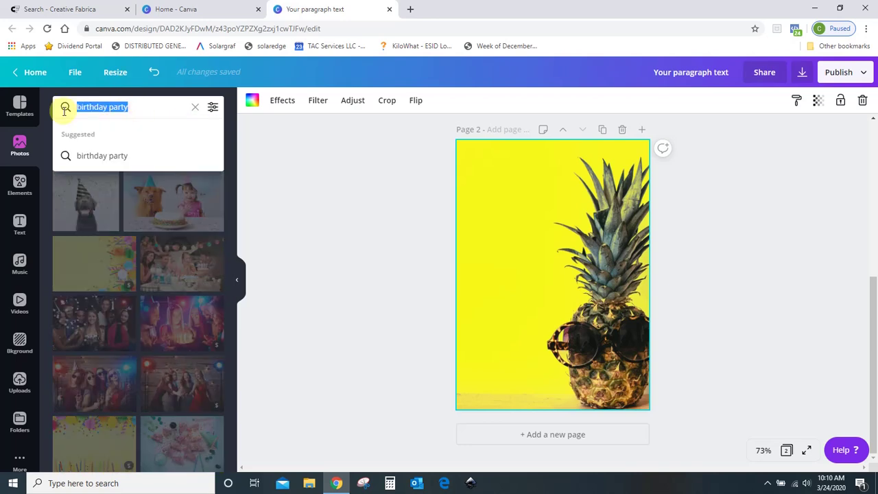
pyautogui.write('watermellon')
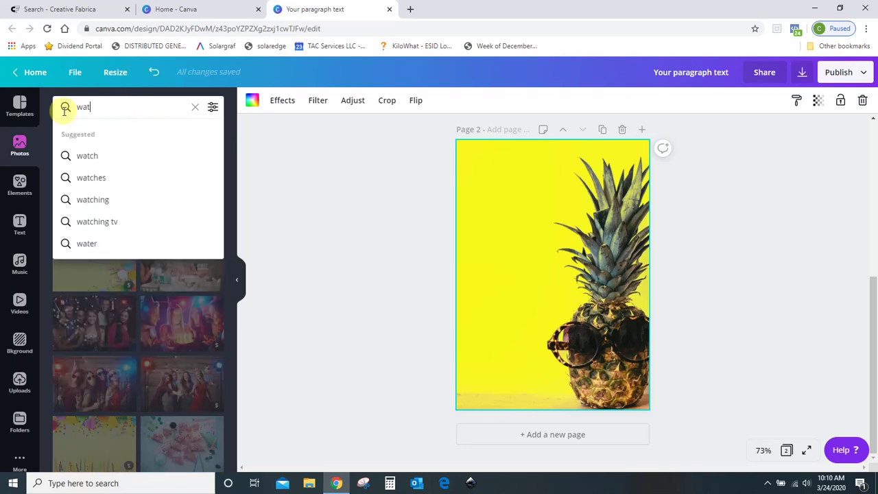
pyautogui.press('Return')
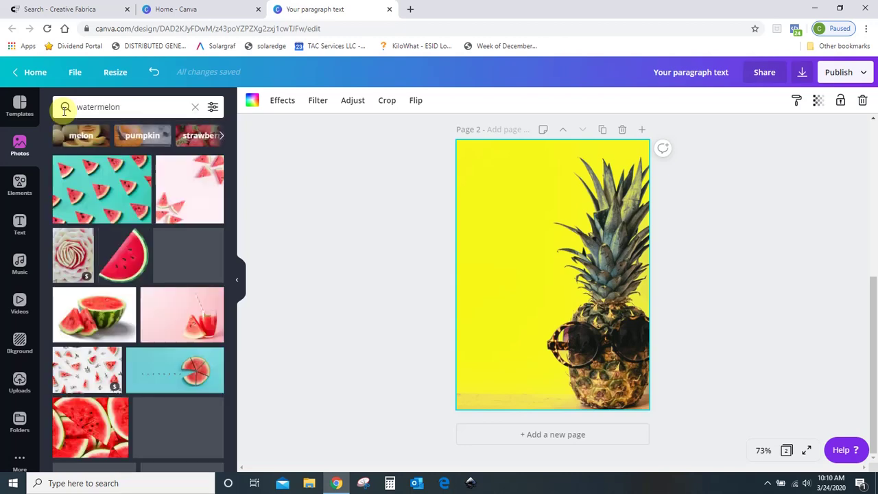
pyautogui.scroll(-10, 130, 322)
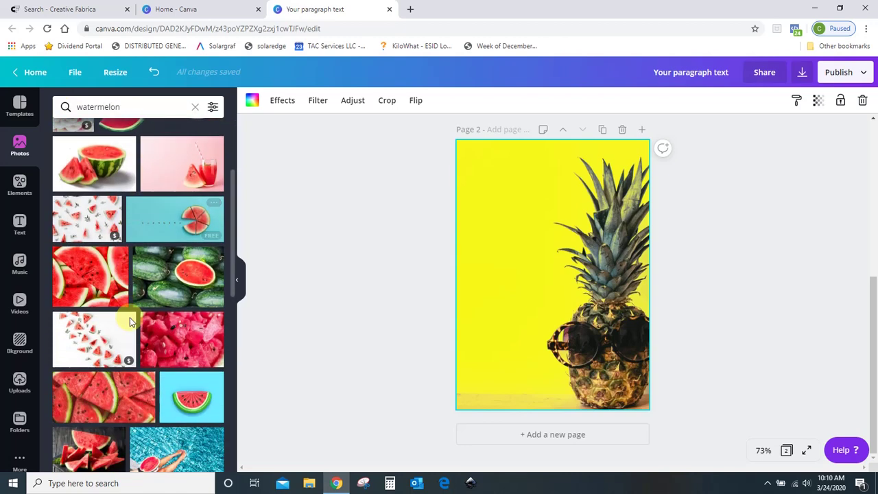
# Step: Add the photo of two watermelon slices on white boards to page 2 and delete the yellow pineapple background
pyautogui.scroll(-10, 130, 322)
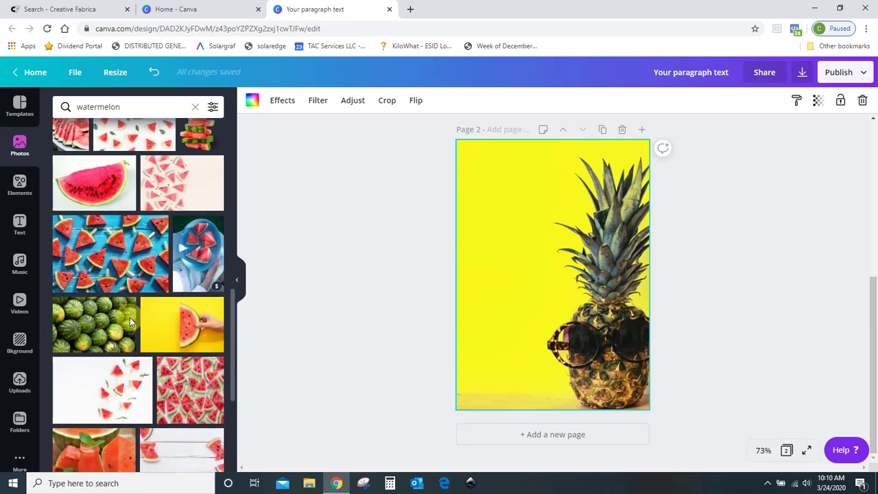
pyautogui.scroll(-10, 129, 322)
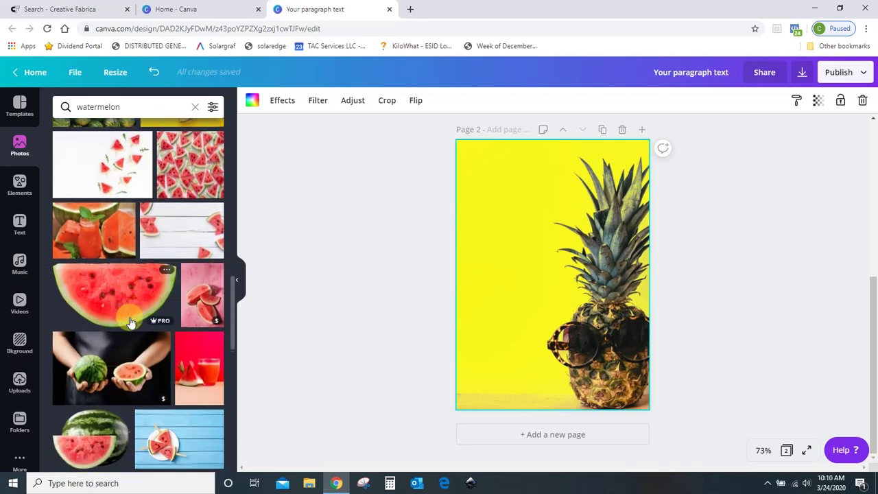
pyautogui.scroll(-3, 129, 318)
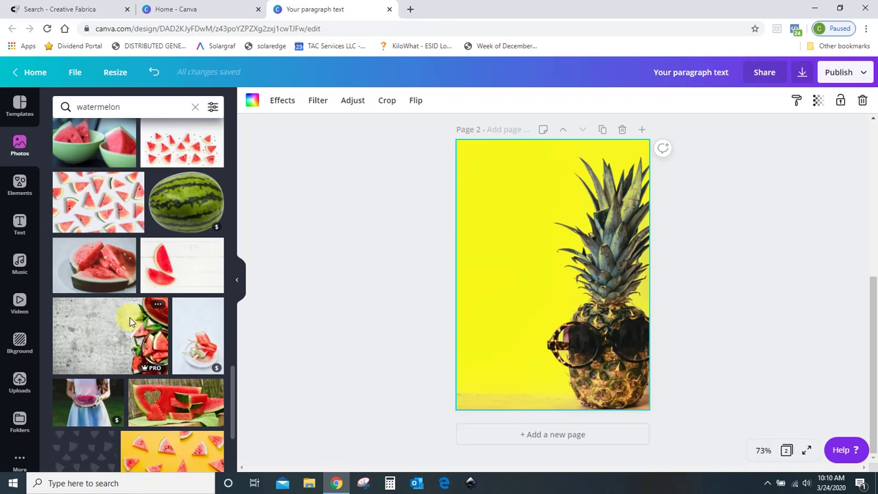
pyautogui.click(175, 261)
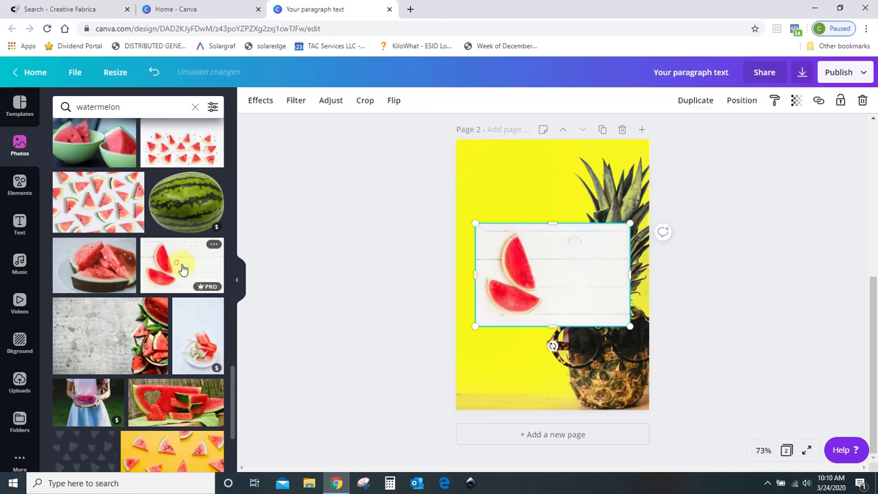
pyautogui.click(582, 166)
pyautogui.press('Delete')
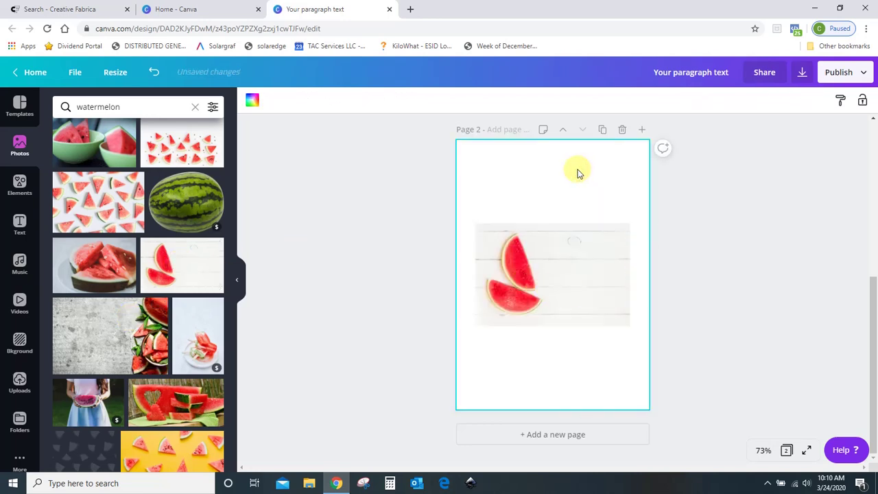
# Step: Enlarge the watermelon photo to fill page 2 and shift it so the slices run off the page's left edge
pyautogui.click(620, 328)
pyautogui.moveTo(631, 324); pyautogui.dragTo(762, 463)
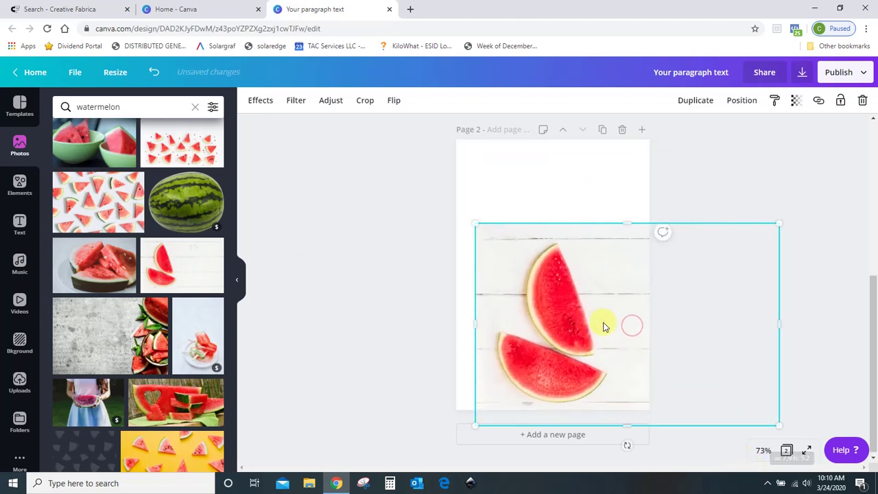
pyautogui.moveTo(562, 312); pyautogui.dragTo(540, 224)
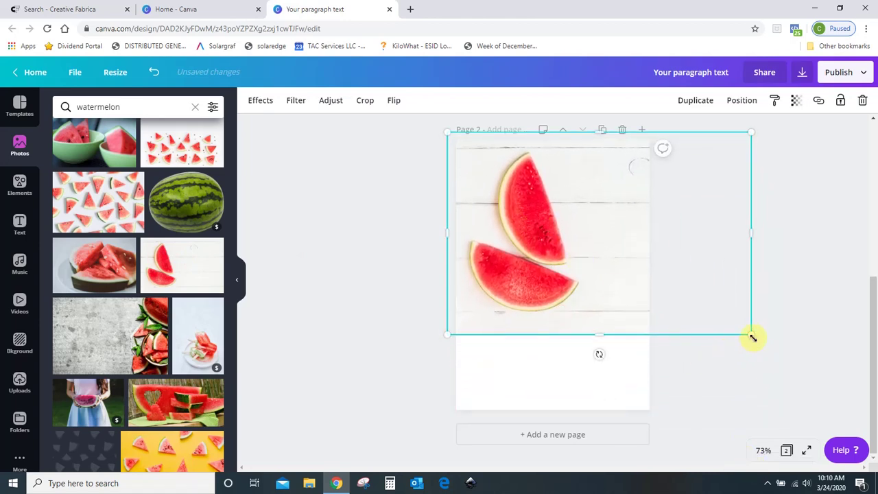
pyautogui.moveTo(753, 337); pyautogui.dragTo(804, 450)
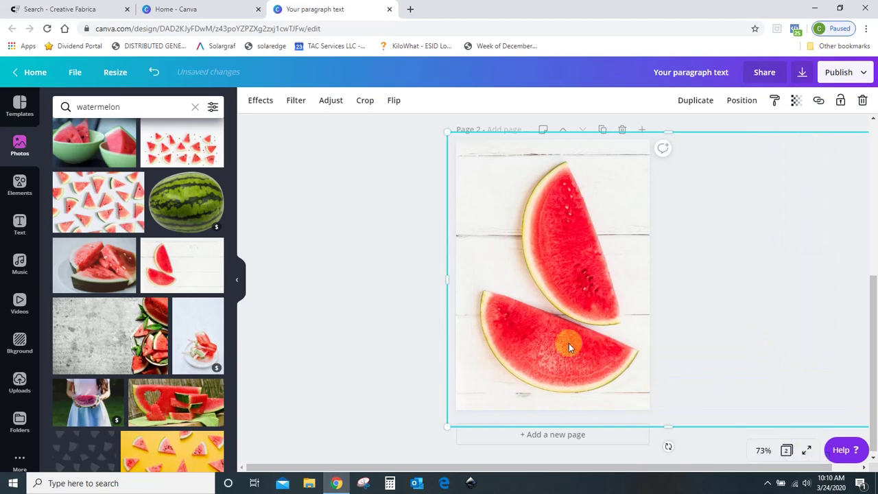
pyautogui.moveTo(568, 343); pyautogui.dragTo(506, 326)
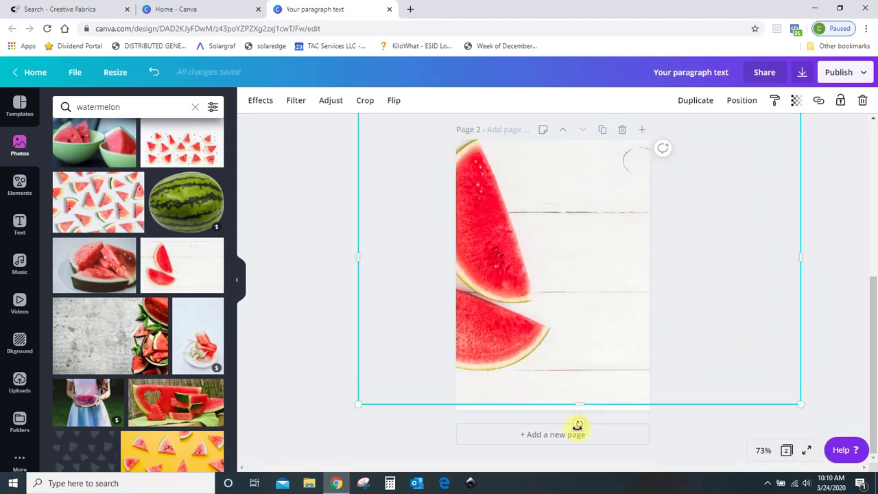
# Step: Try rotating and repositioning the watermelon photo, and delete it from page 2
pyautogui.moveTo(578, 425); pyautogui.dragTo(502, 392)
pyautogui.moveTo(554, 317); pyautogui.dragTo(570, 343)
pyautogui.press('Delete')
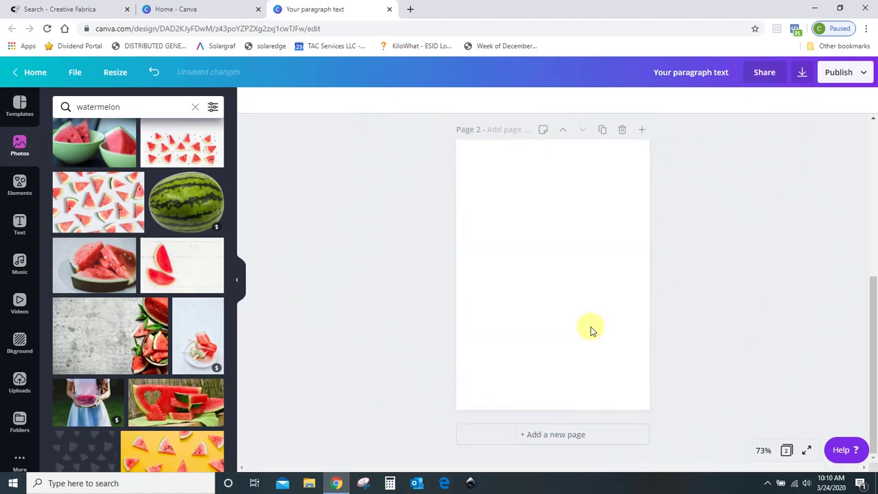
# Step: Examine the download settings and the sharing, publishing and printing options for the bachelorette invitation on page 1
pyautogui.scroll(5, 593, 330)
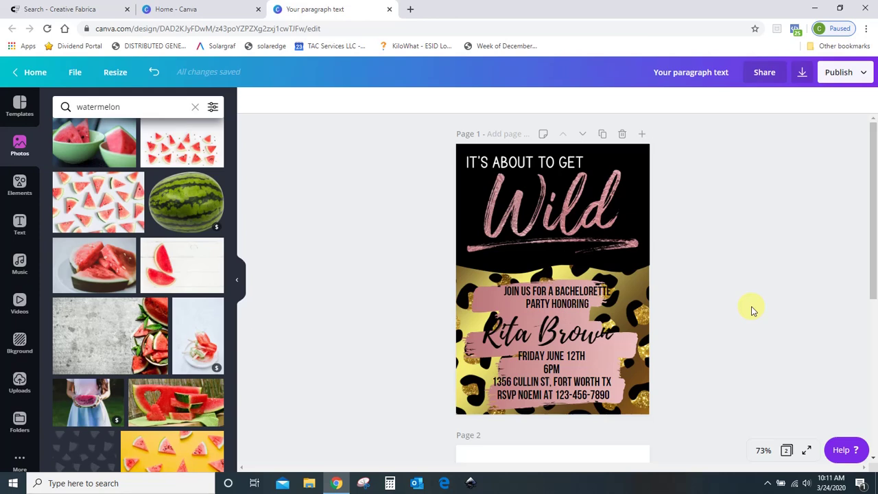
pyautogui.click(802, 75)
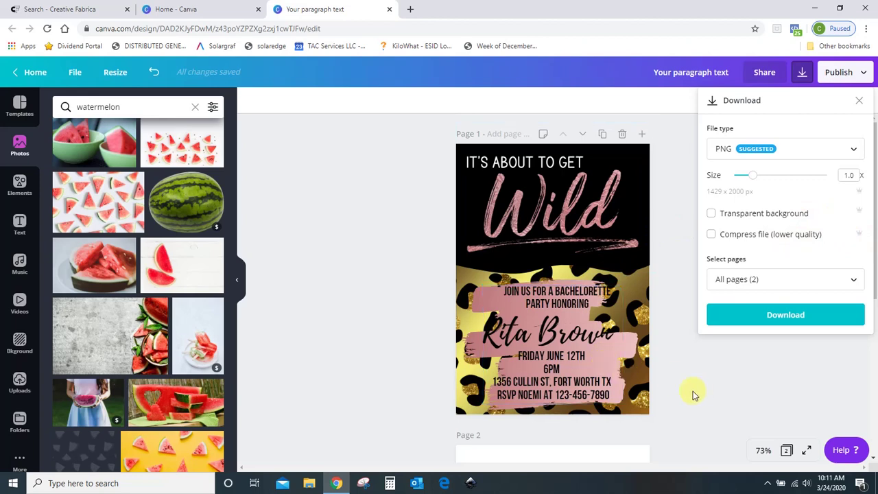
pyautogui.click(844, 79)
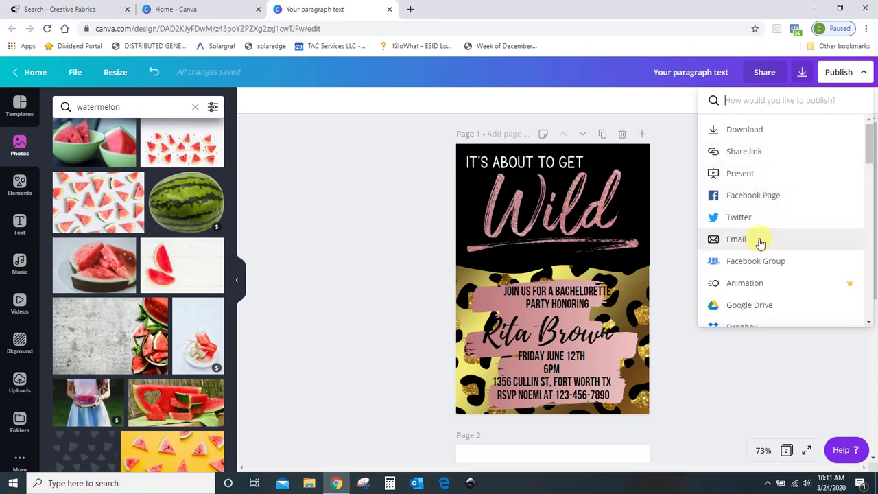
pyautogui.scroll(-4, 792, 234)
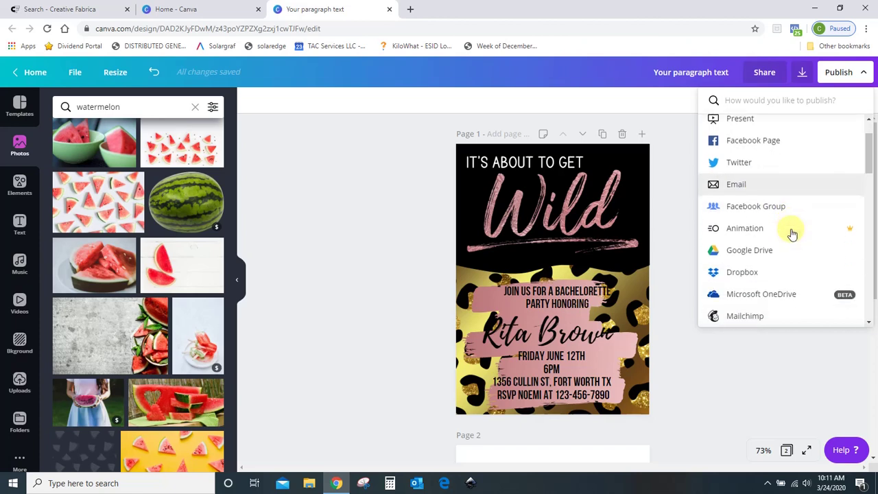
pyautogui.scroll(-2, 792, 233)
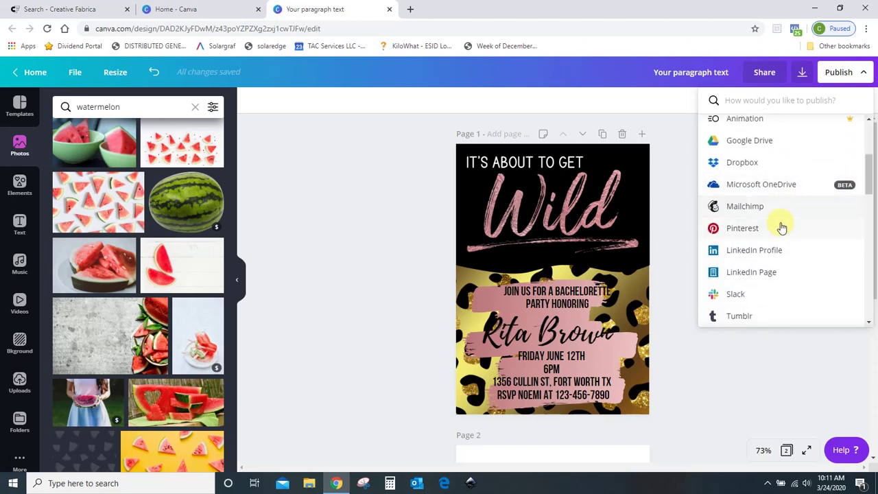
pyautogui.scroll(-4, 780, 233)
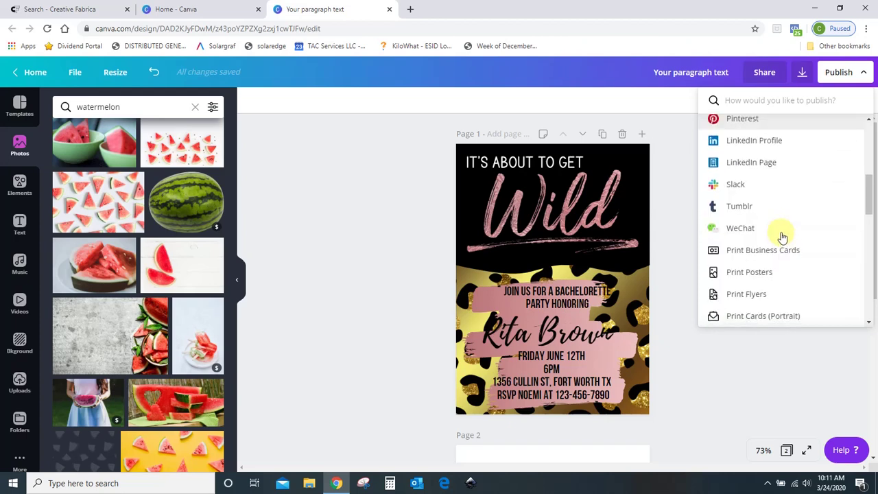
pyautogui.scroll(-4, 774, 204)
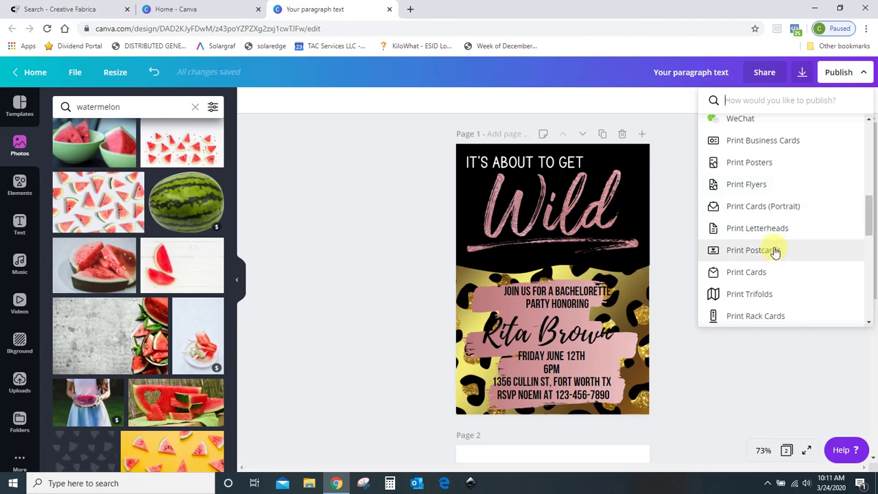
pyautogui.scroll(8, 774, 251)
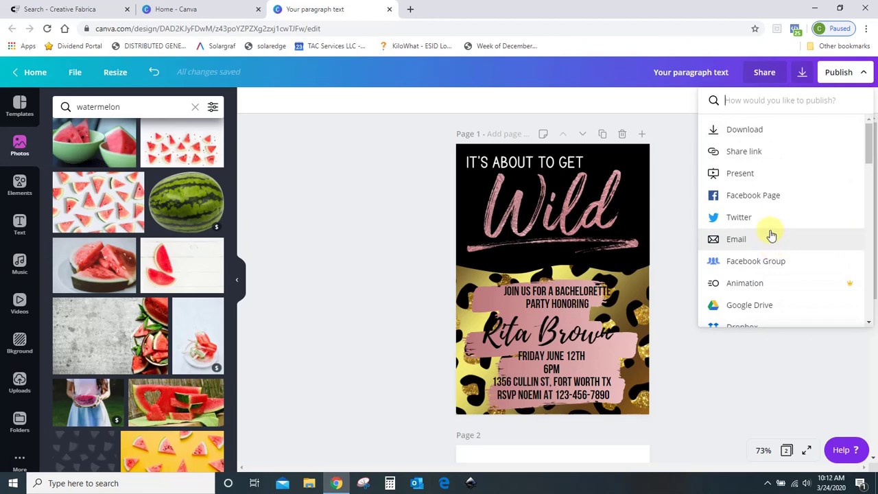
pyautogui.click(710, 384)
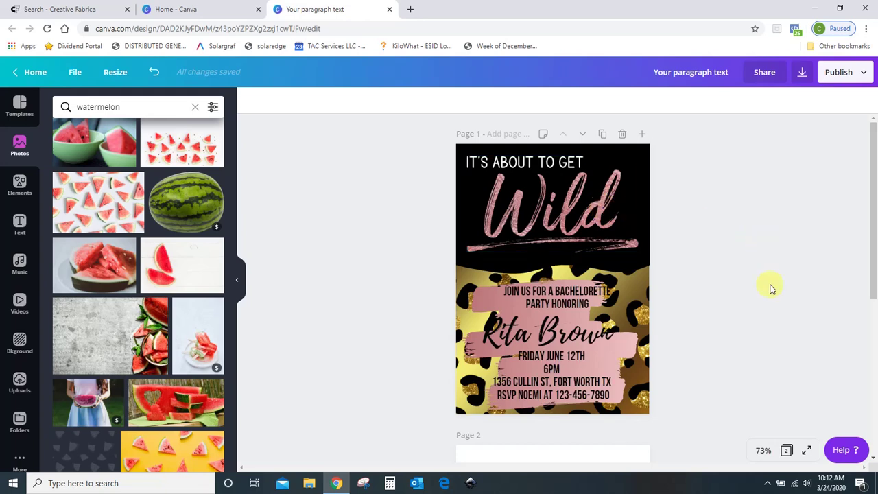
pyautogui.click(768, 484)
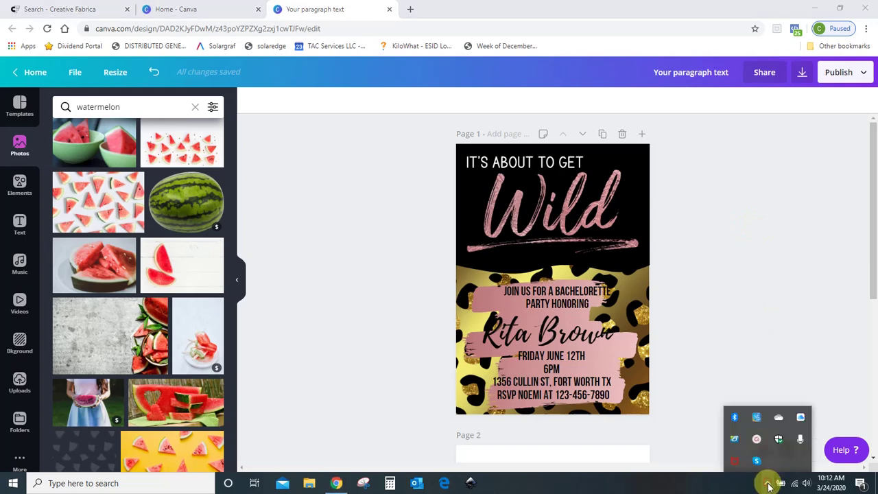